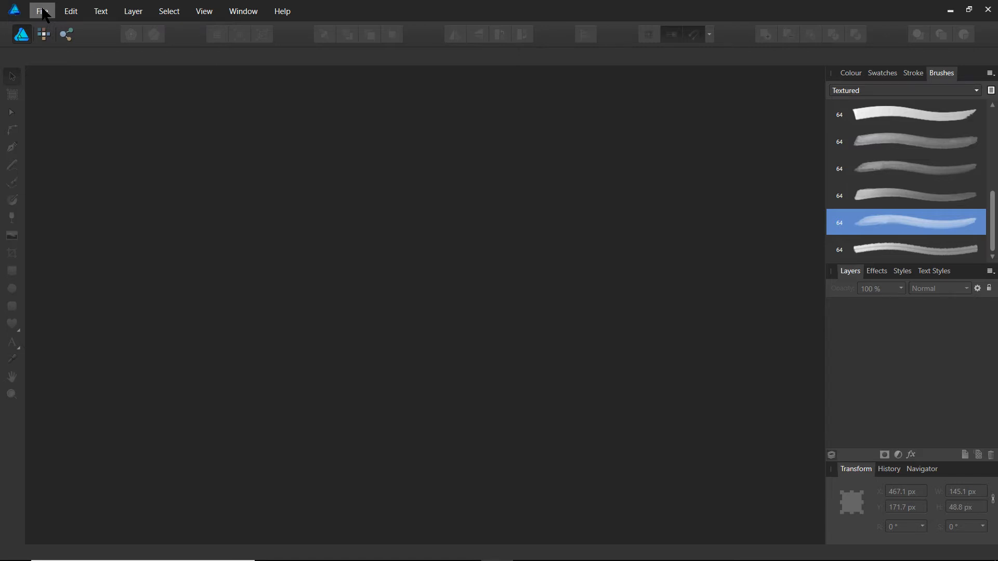
# Create a new Web document at 1280 x 800 px in RGB/8 at 72 DPI.
pyautogui.click(44, 13)
pyautogui.click(148, 39)
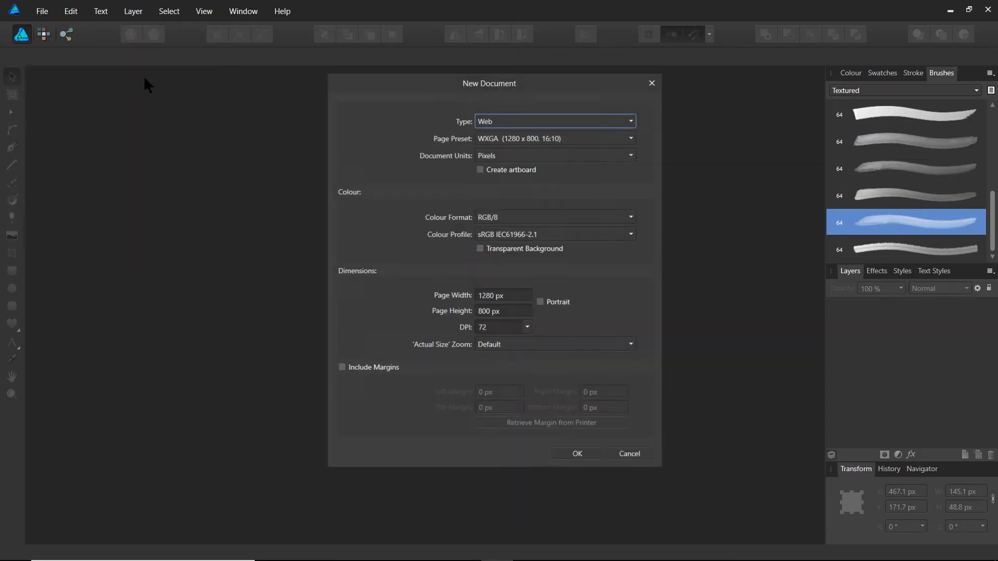
pyautogui.click(581, 454)
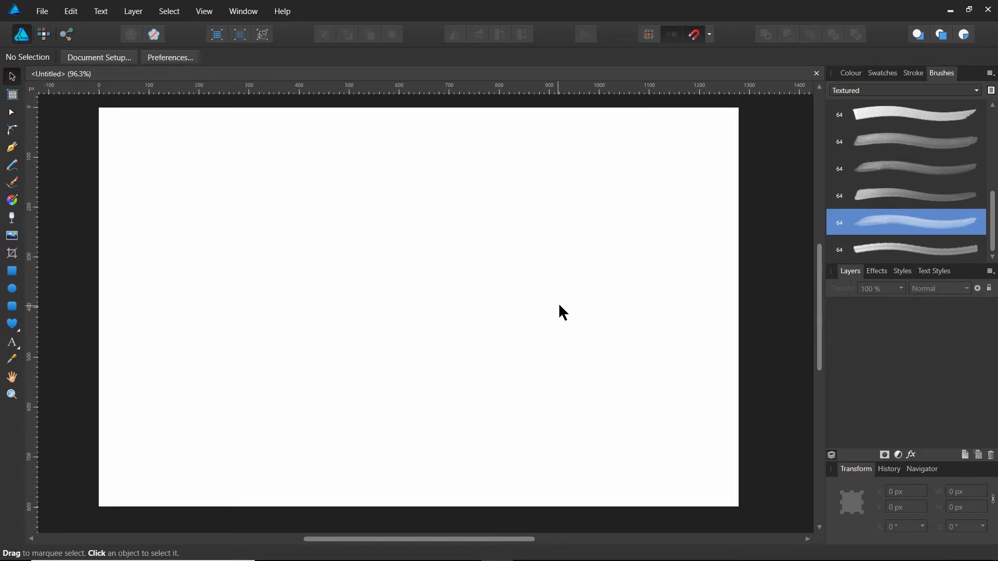
# Draw a freehand Pencil curve bending rightward and down across the page's upper left, and pull its lower end node to about X 579, Y 454 px.
pyautogui.click(13, 166)
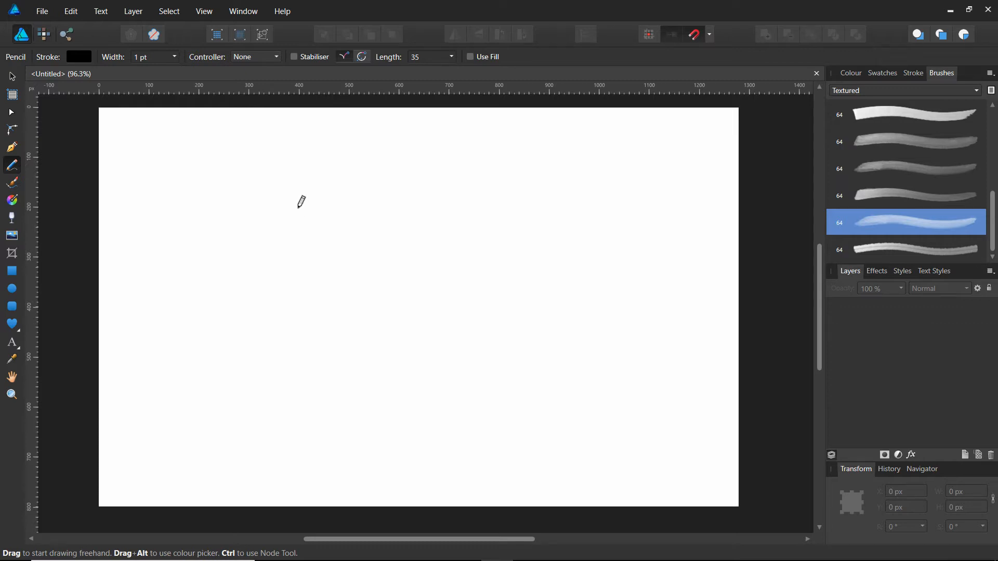
pyautogui.moveTo(300, 208)
pyautogui.mouseDown()
pyautogui.moveTo(329, 209)
pyautogui.moveTo(368, 246)
pyautogui.moveTo(392, 315)
pyautogui.mouseUp()
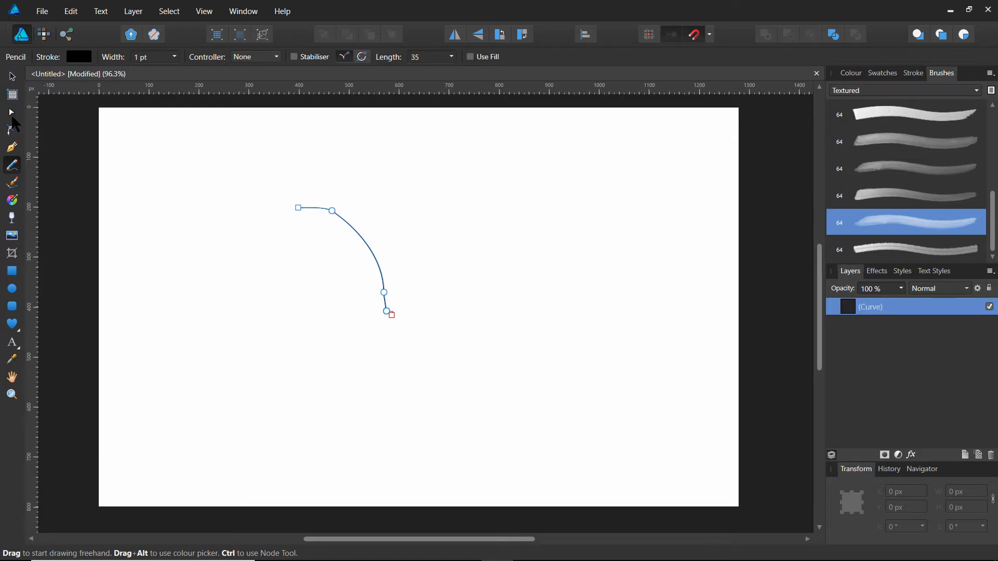
pyautogui.click(10, 130)
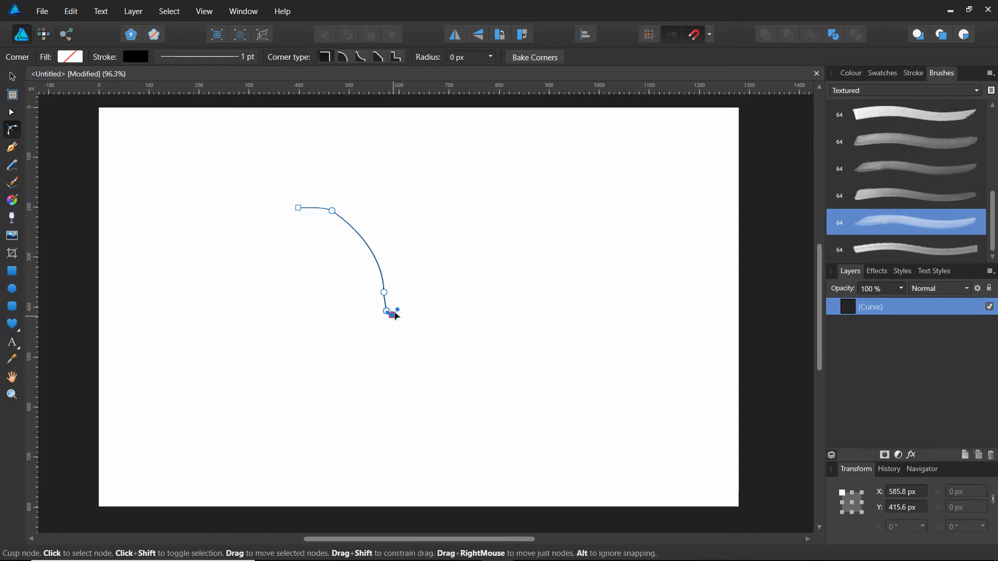
pyautogui.click(332, 211)
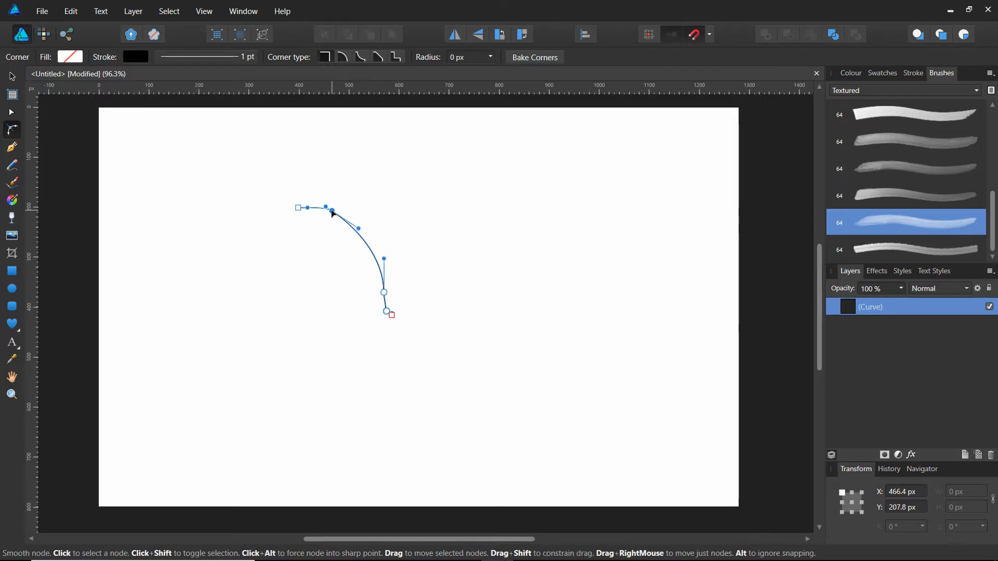
pyautogui.click(299, 209)
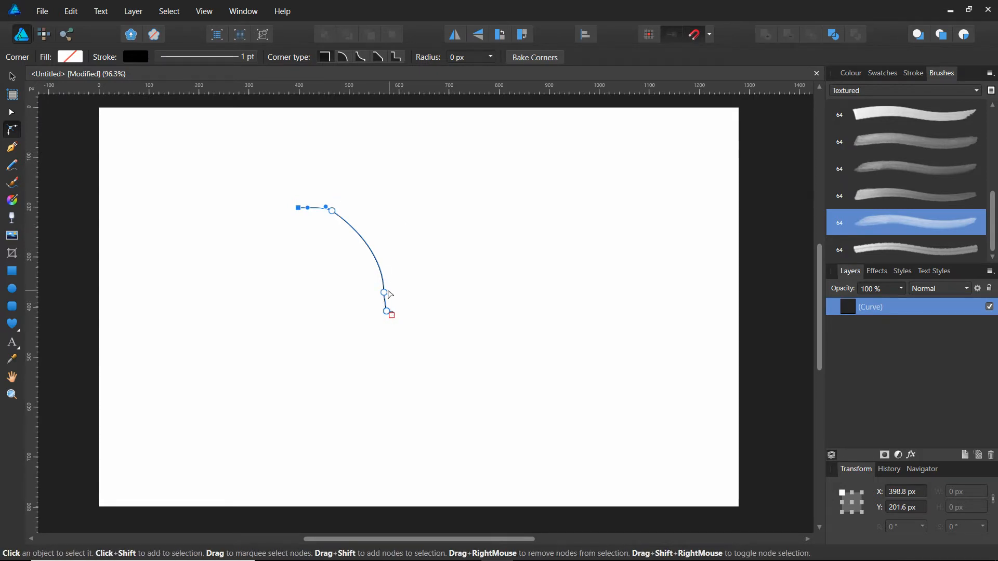
pyautogui.click(392, 317)
pyautogui.moveTo(393, 323)
pyautogui.mouseDown()
pyautogui.moveTo(390, 339)
pyautogui.moveTo(394, 328)
pyautogui.mouseUp()
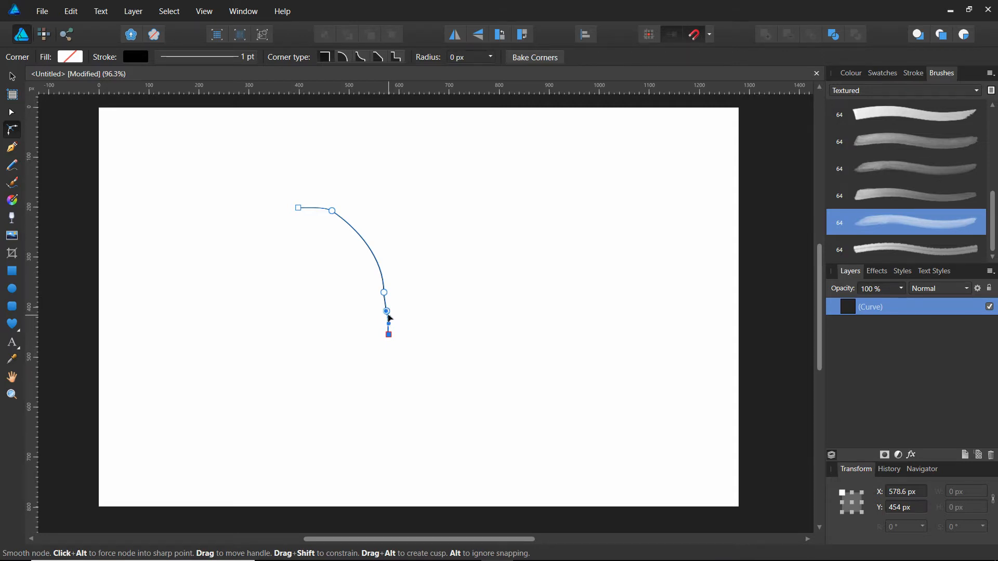
# Reshape the curve by raising its bend node to about X 563, Y 314 px and extending its left end node to about X 350, Y 198 px.
pyautogui.click(388, 313)
pyautogui.click(388, 313)
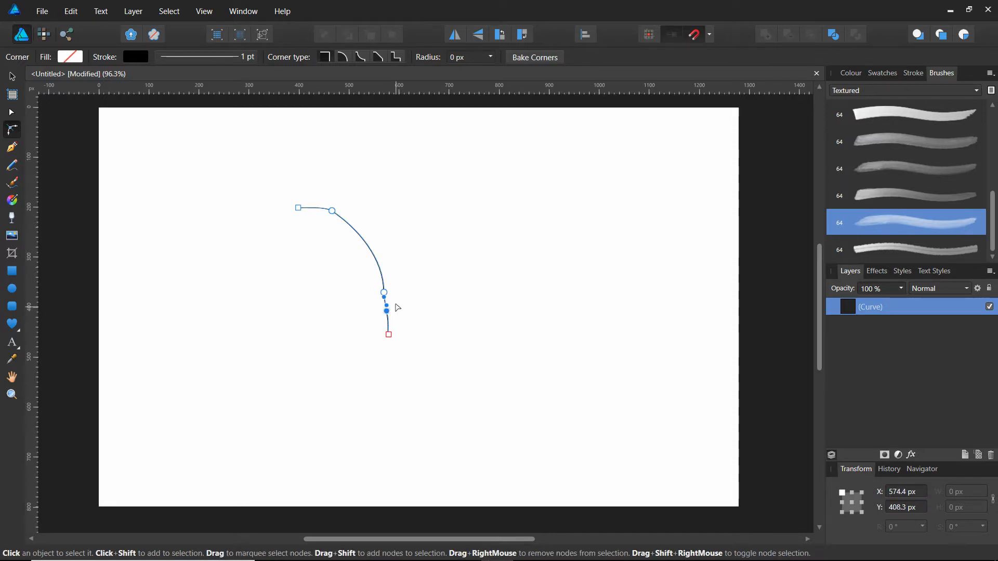
pyautogui.moveTo(387, 311); pyautogui.dragTo(386, 304)
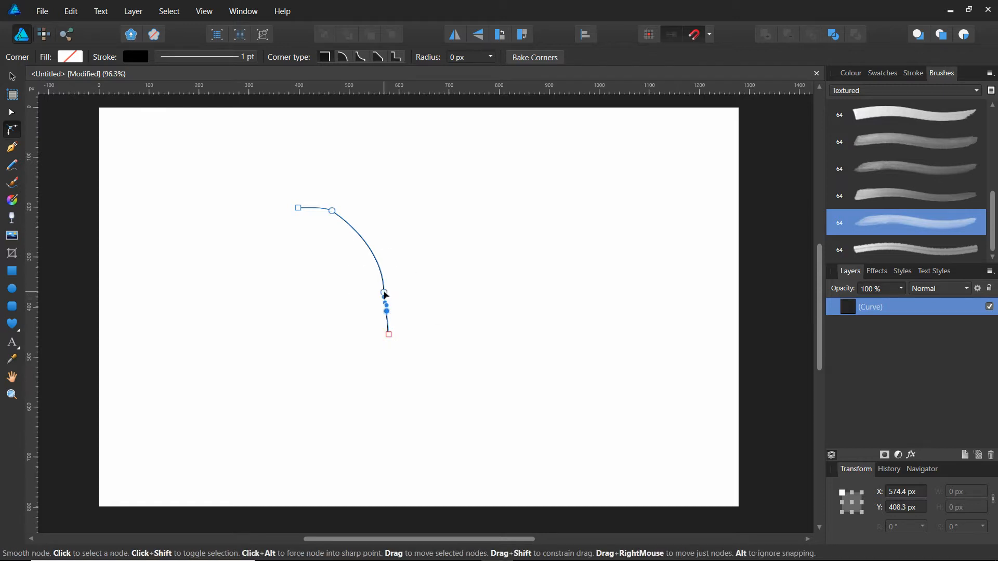
pyautogui.click(385, 294)
pyautogui.moveTo(386, 292); pyautogui.dragTo(382, 266)
pyautogui.moveTo(381, 231); pyautogui.dragTo(368, 231)
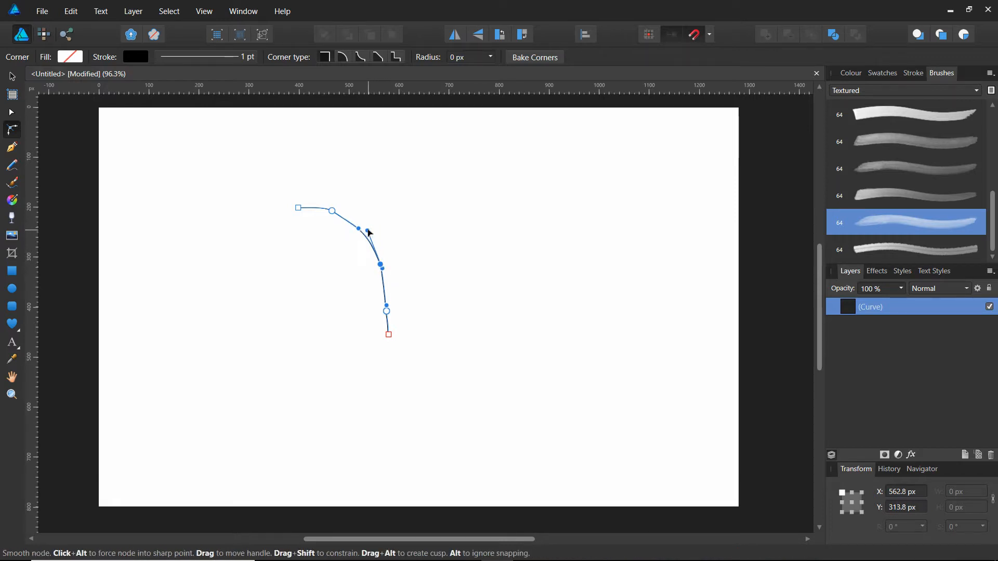
pyautogui.click(388, 336)
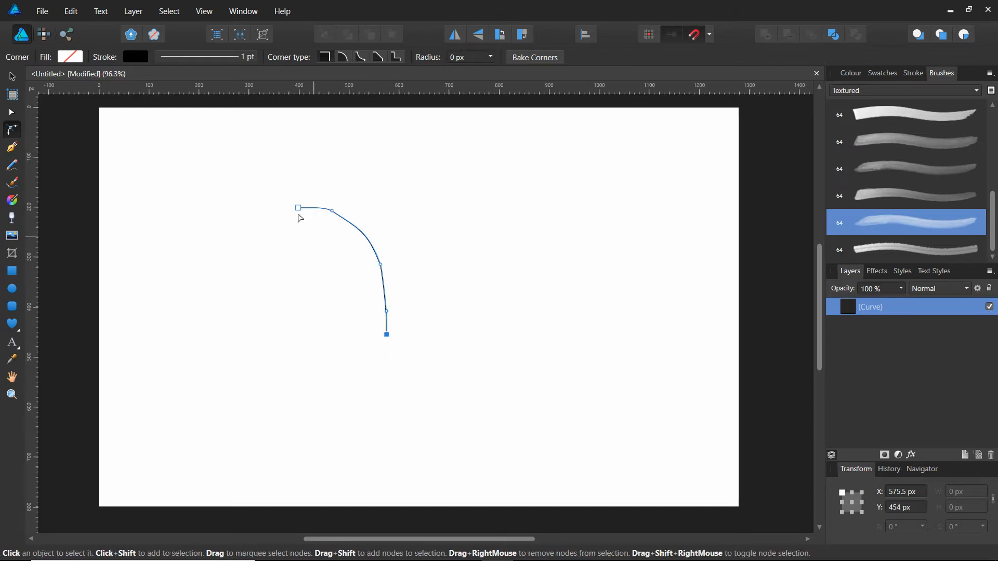
pyautogui.moveTo(298, 208)
pyautogui.mouseDown()
pyautogui.moveTo(276, 210)
pyautogui.moveTo(291, 209)
pyautogui.mouseUp()
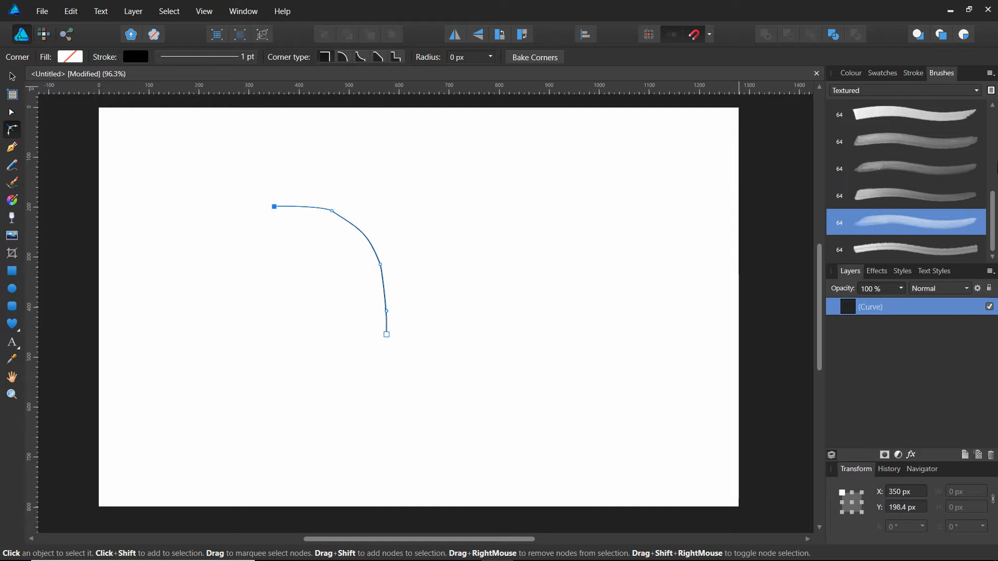
# Try several Textured brushes on the curve and apply the second-to-last 64 pt brush, a grey, wash-like stroke with tapered ends.
pyautogui.moveTo(994, 212); pyautogui.dragTo(993, 129)
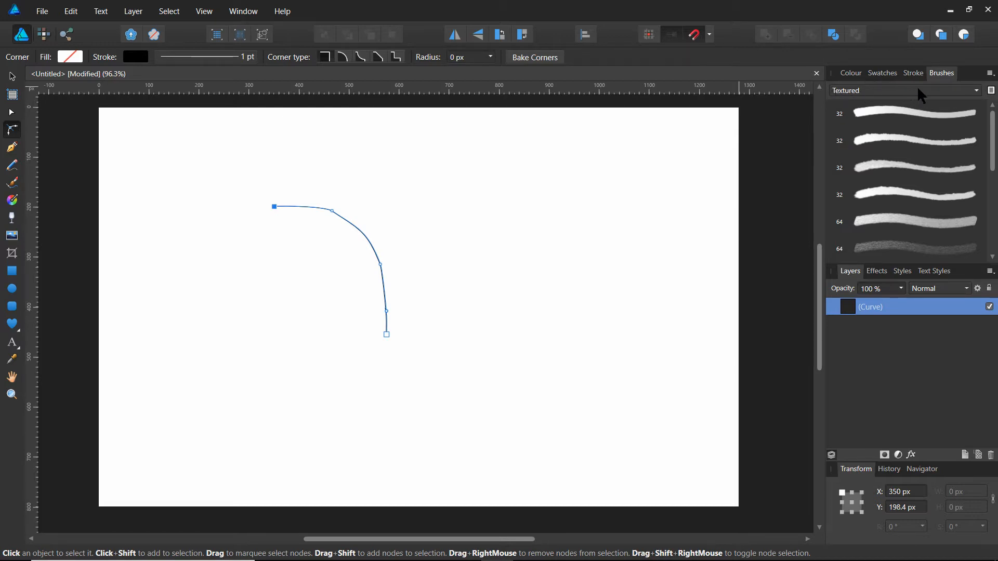
pyautogui.click(977, 92)
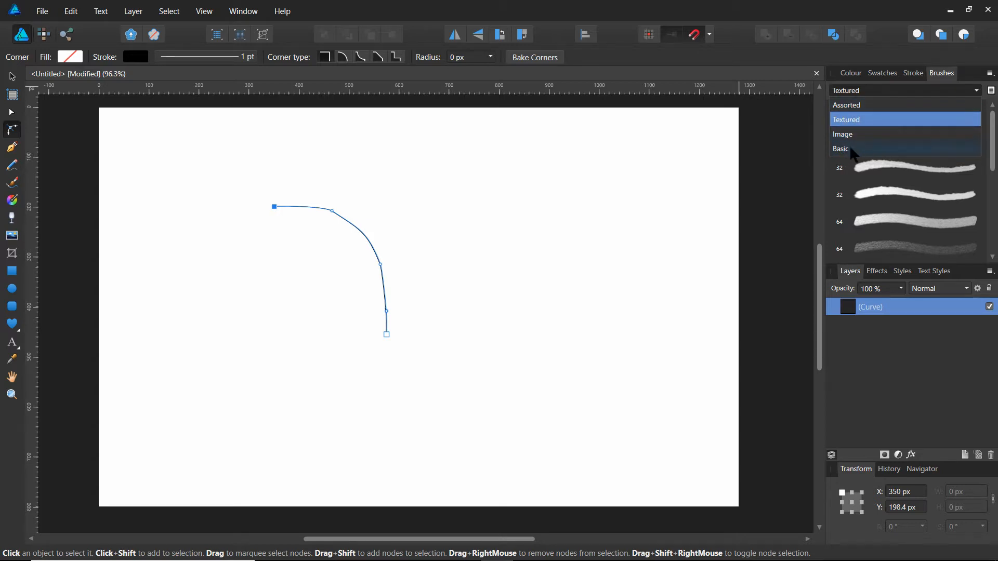
pyautogui.click(847, 125)
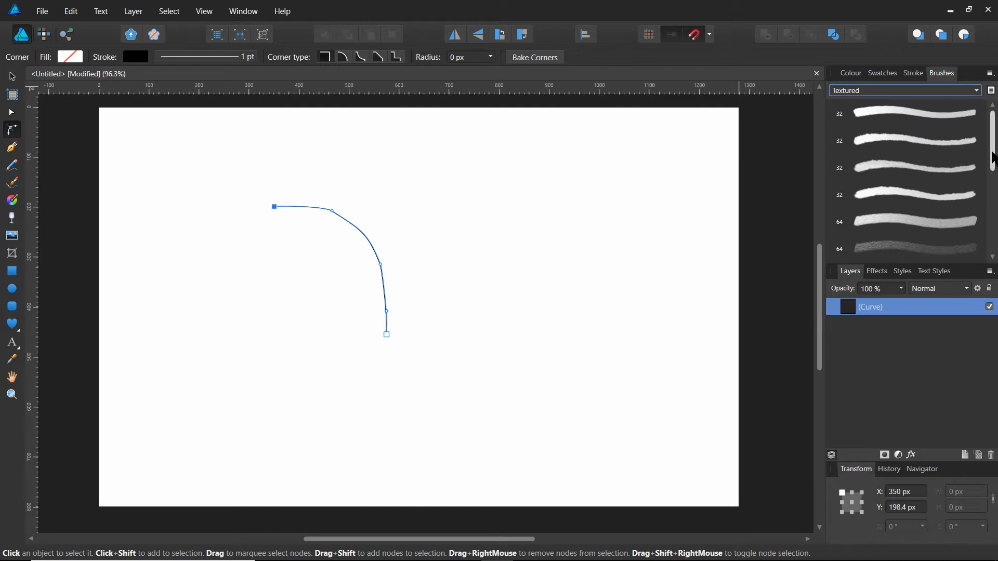
pyautogui.moveTo(994, 156); pyautogui.dragTo(994, 185)
pyautogui.click(890, 177)
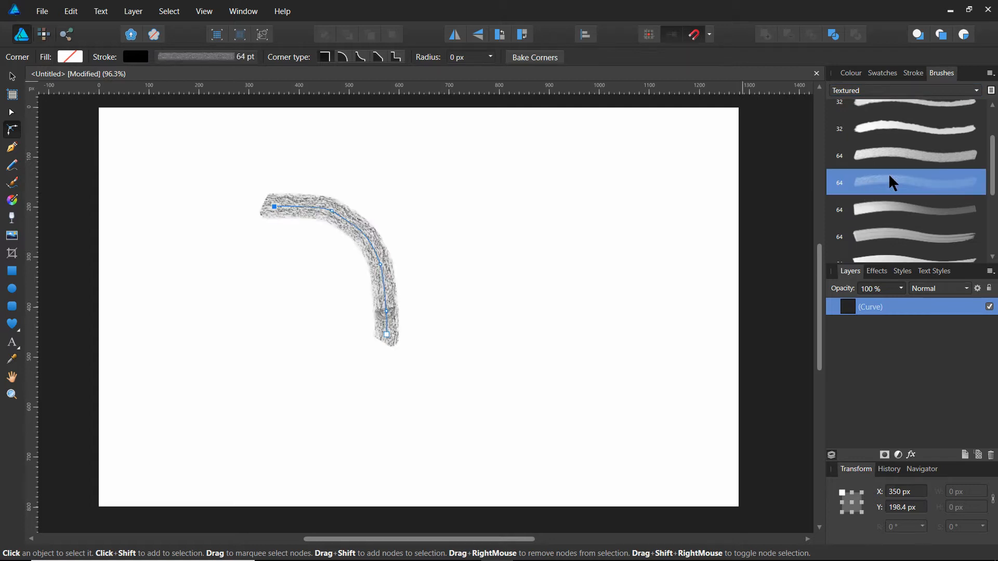
pyautogui.click(882, 208)
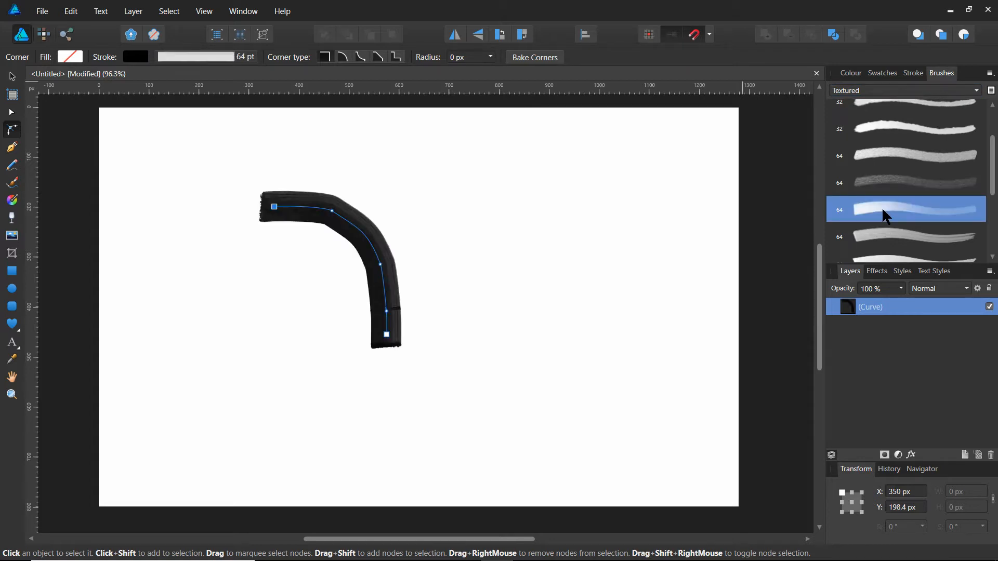
pyautogui.click(883, 234)
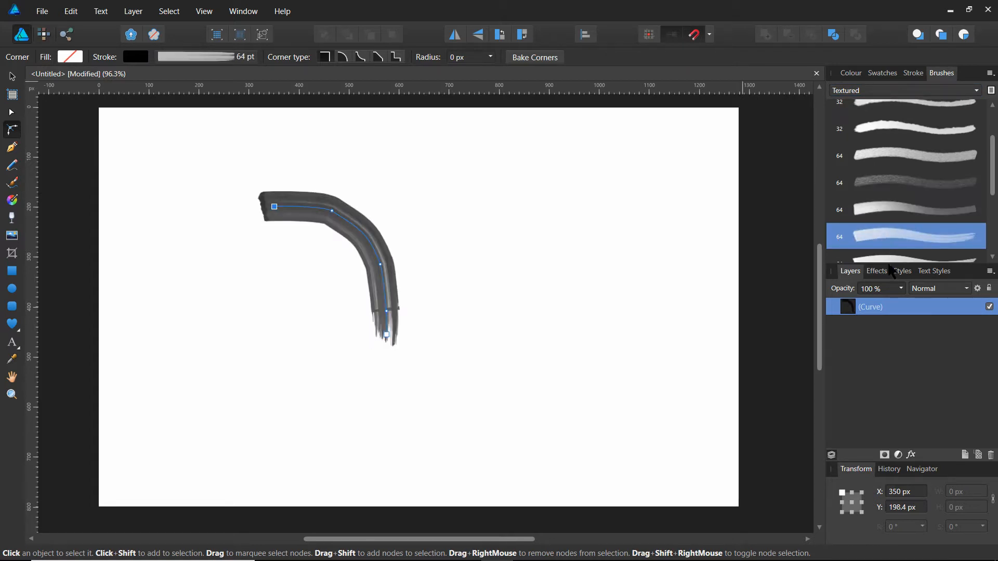
pyautogui.moveTo(991, 185); pyautogui.dragTo(992, 244)
pyautogui.click(866, 237)
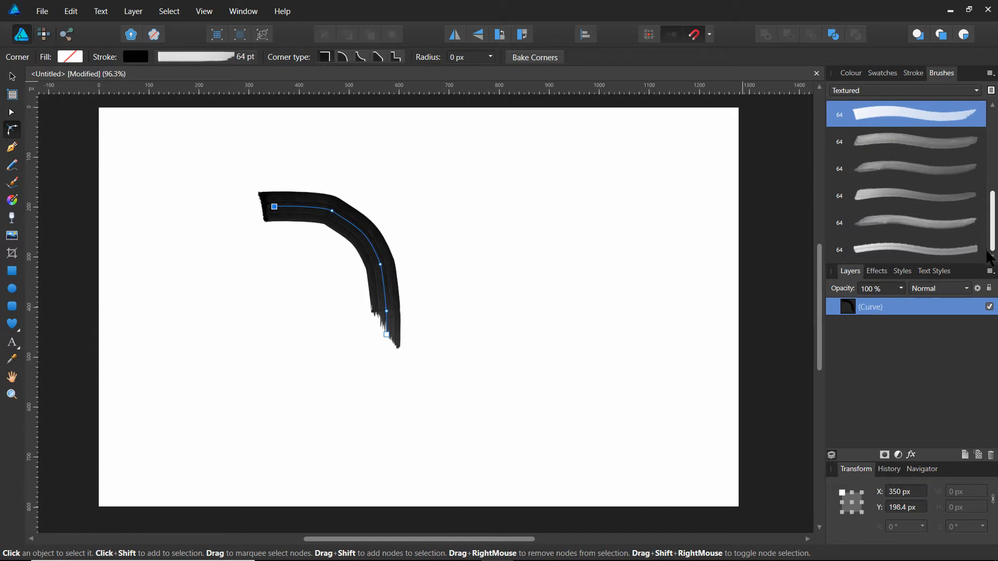
pyautogui.click(879, 230)
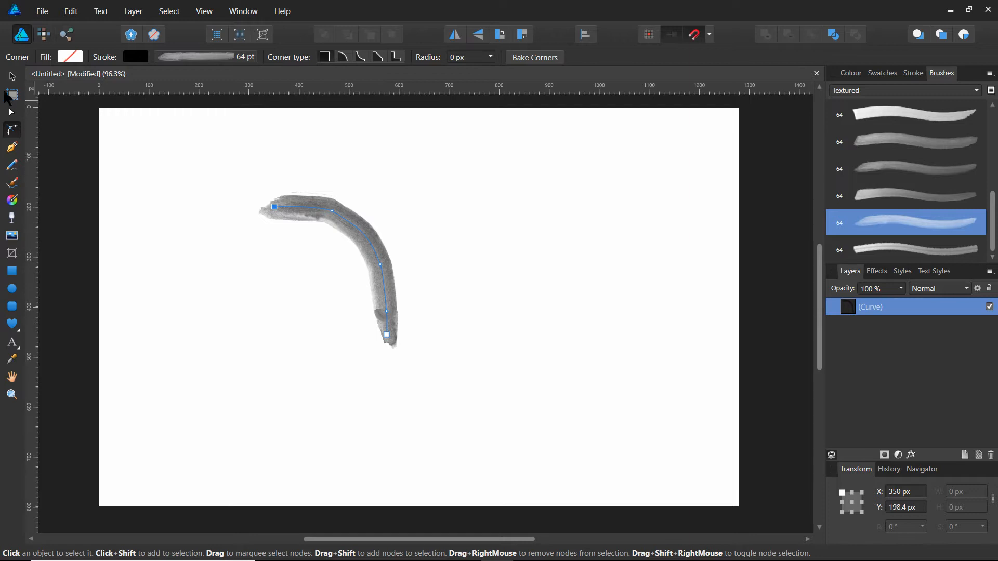
# Move the brushed curve rightward and slightly up the page to about X 640, Y 144 px.
pyautogui.click(12, 76)
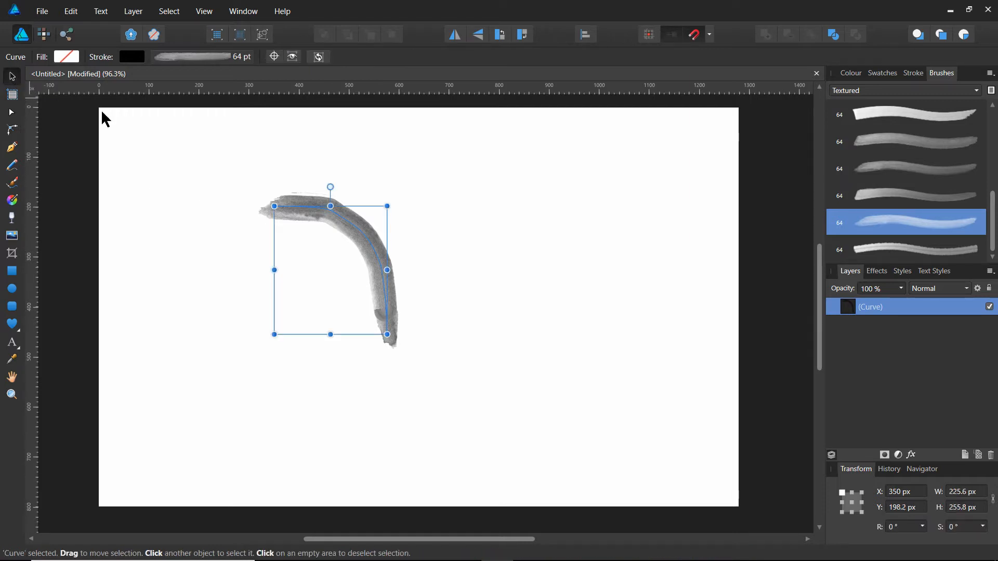
pyautogui.moveTo(352, 230)
pyautogui.mouseDown()
pyautogui.moveTo(474, 217)
pyautogui.moveTo(505, 199)
pyautogui.mouseUp()
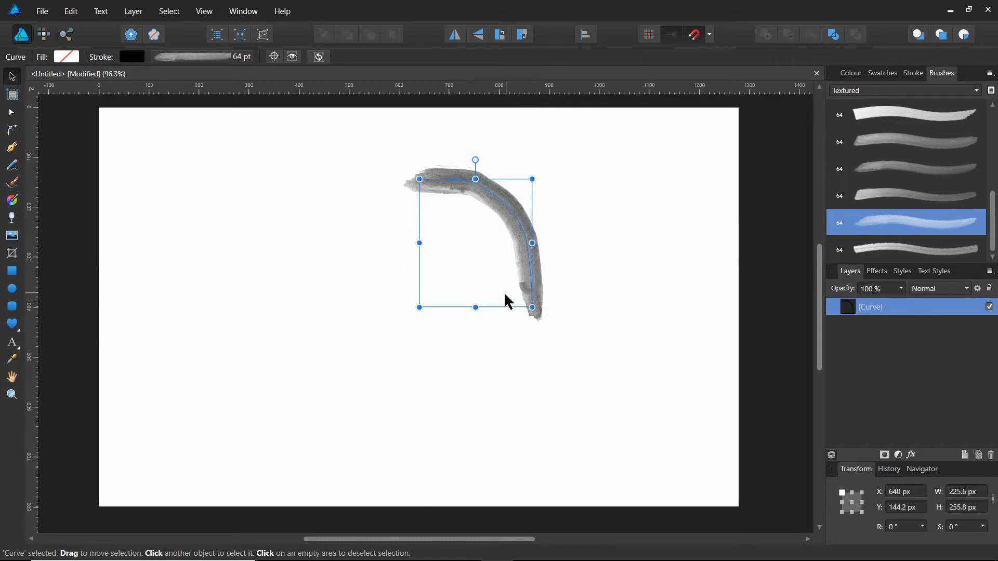
pyautogui.click(471, 343)
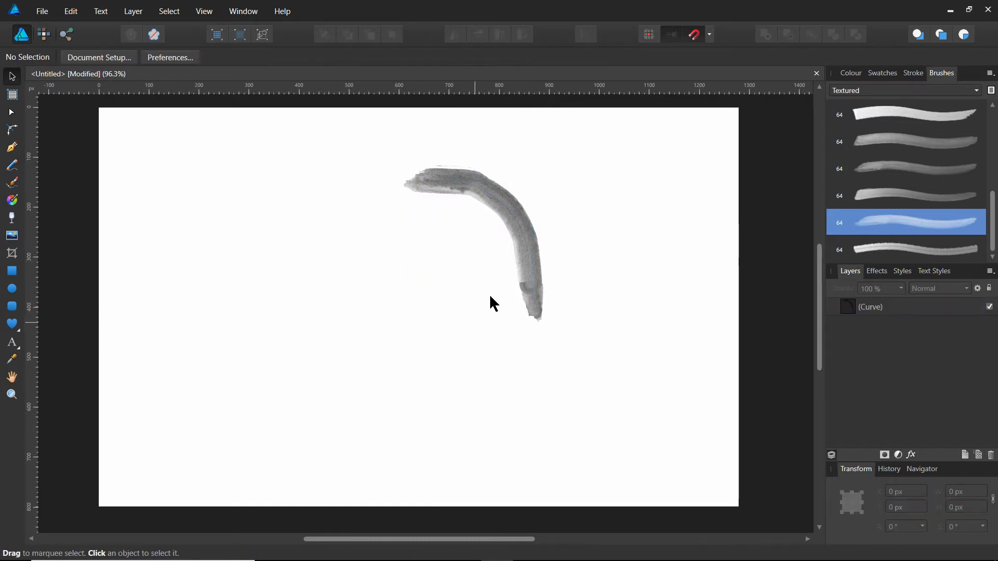
pyautogui.click(527, 284)
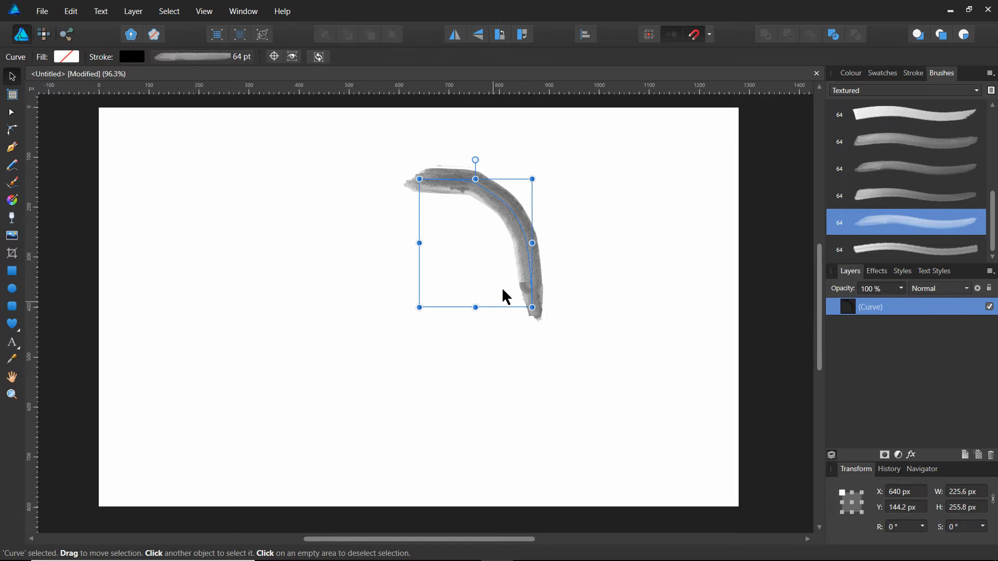
# Edit the brushed curve's nodes, extending the left end to about X 359, Y 142 px and smoothing the bend near X 665, Y 255 px.
pyautogui.doubleClick(508, 250)
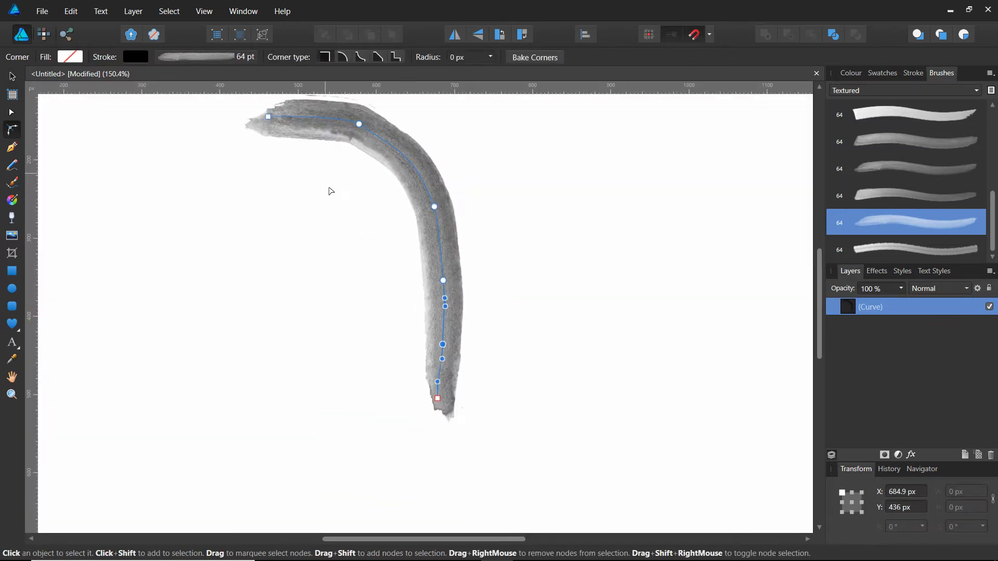
pyautogui.scroll(-2, 310, 162)
pyautogui.scroll(1, 264, 147)
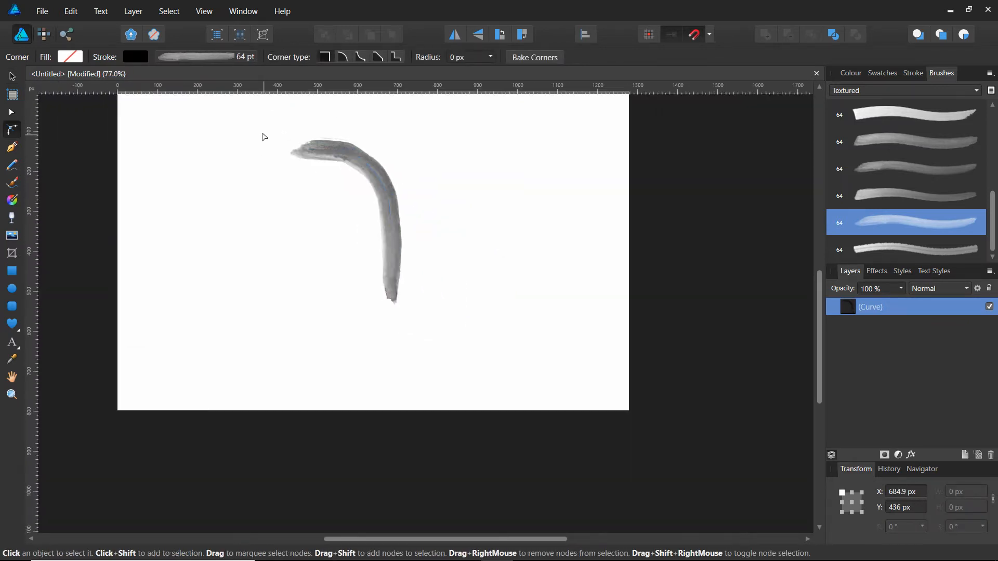
pyautogui.click(302, 151)
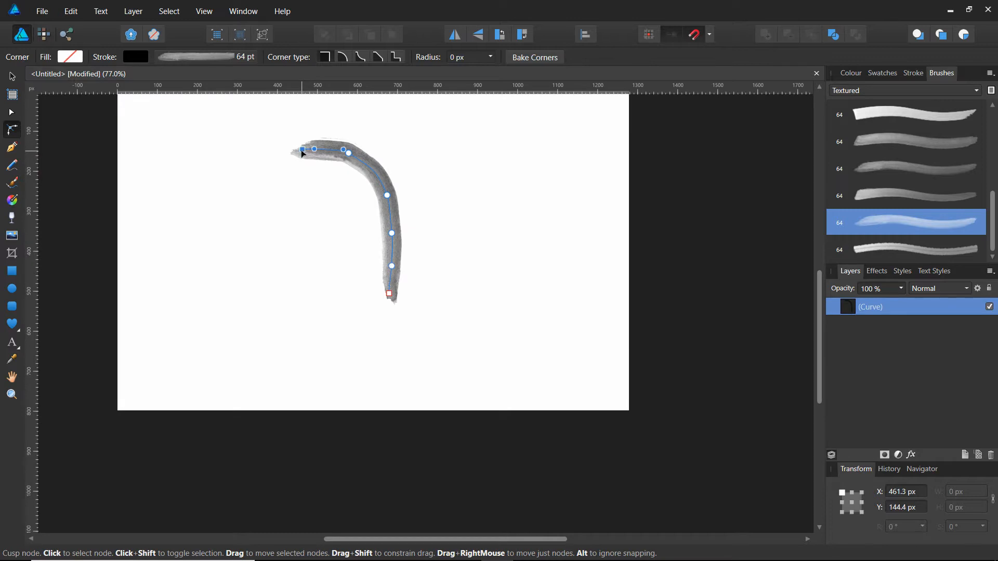
pyautogui.moveTo(302, 152)
pyautogui.mouseDown()
pyautogui.moveTo(252, 151)
pyautogui.moveTo(262, 150)
pyautogui.mouseUp()
pyautogui.moveTo(343, 150)
pyautogui.mouseDown()
pyautogui.moveTo(318, 143)
pyautogui.moveTo(329, 140)
pyautogui.mouseUp()
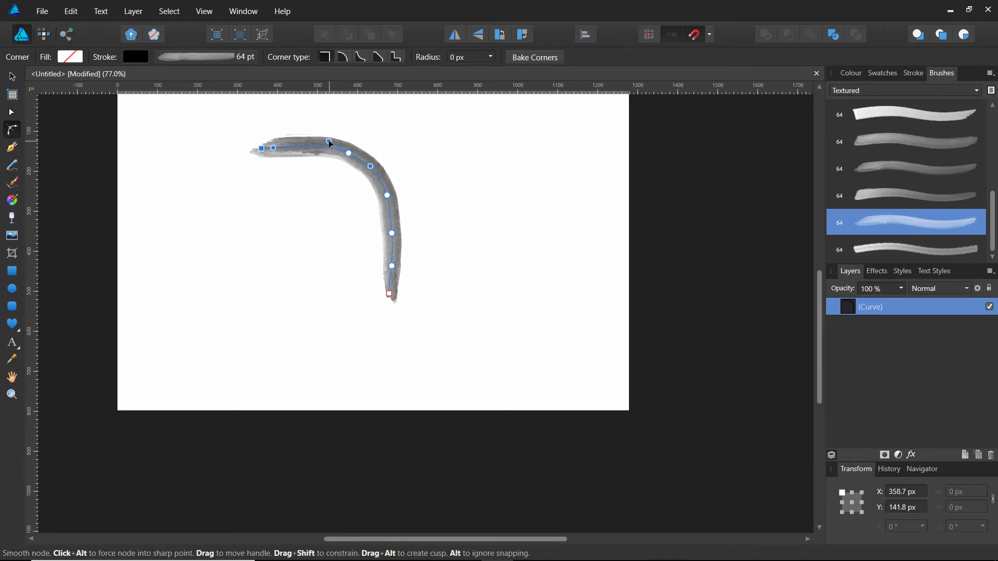
pyautogui.moveTo(387, 196); pyautogui.dragTo(385, 196)
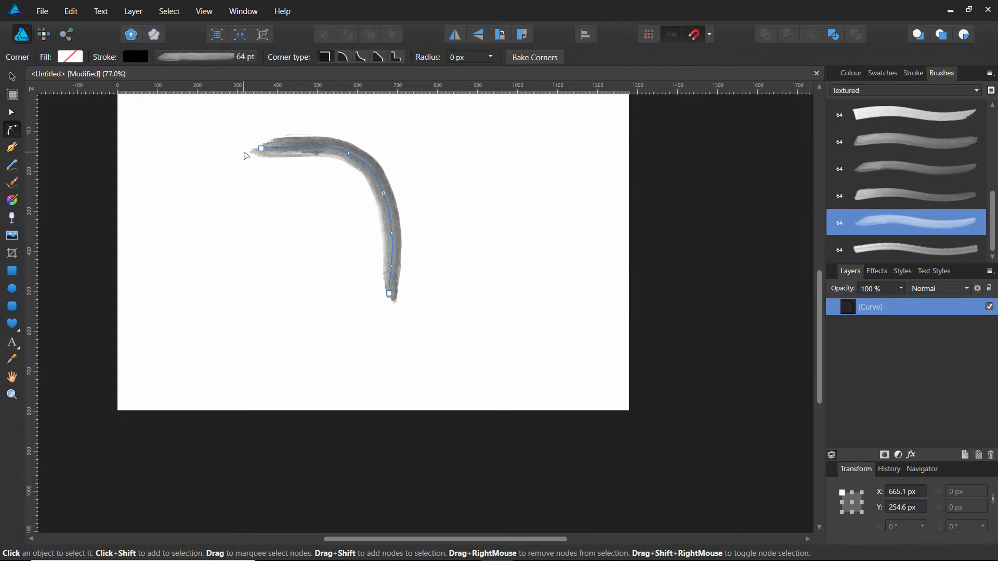
# Set the brushed curve's stroke width to 64.9 pt and deselect the curve.
pyautogui.click(244, 61)
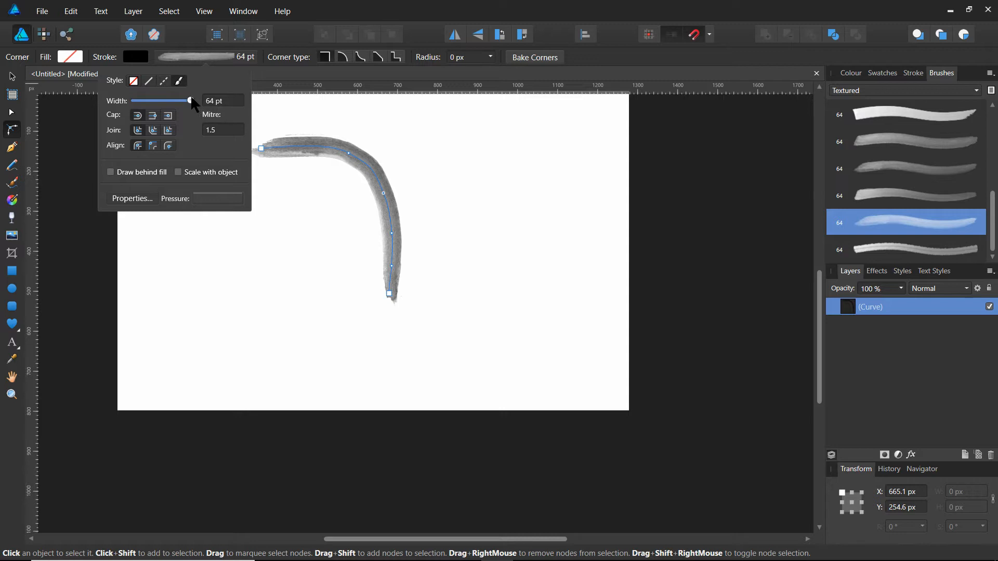
pyautogui.moveTo(190, 99)
pyautogui.mouseDown()
pyautogui.moveTo(155, 99)
pyautogui.moveTo(211, 104)
pyautogui.moveTo(192, 104)
pyautogui.mouseUp()
pyautogui.click(446, 153)
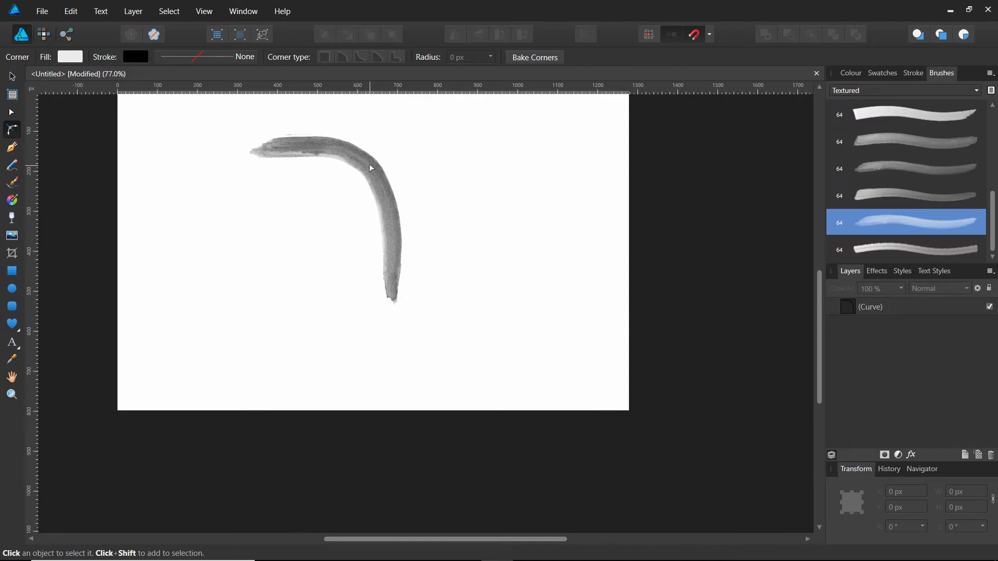
# Select the brushed curve again and duplicate its layer in place.
pyautogui.click(372, 165)
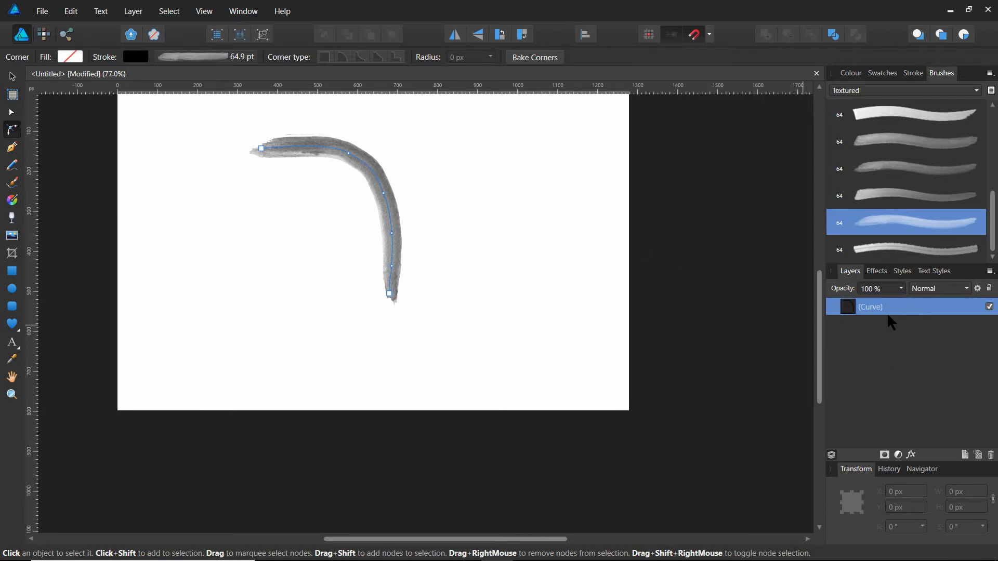
pyautogui.doubleClick(907, 308)
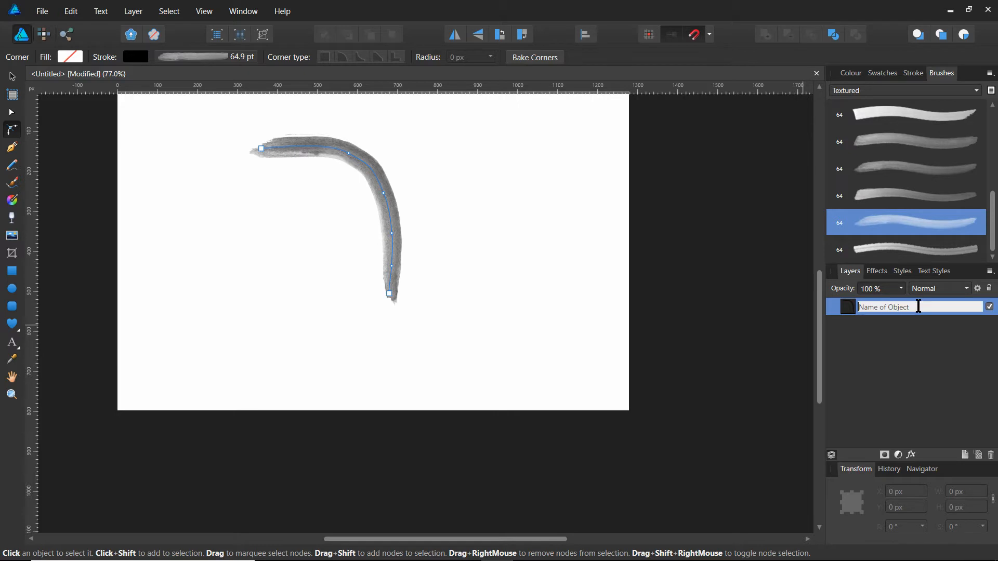
pyautogui.click(849, 308)
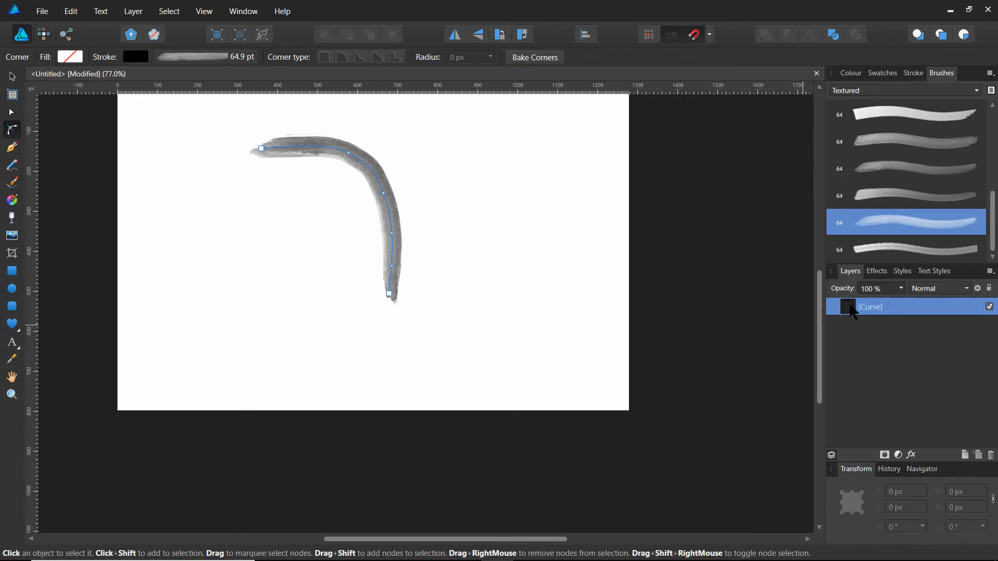
pyautogui.rightClick(853, 310)
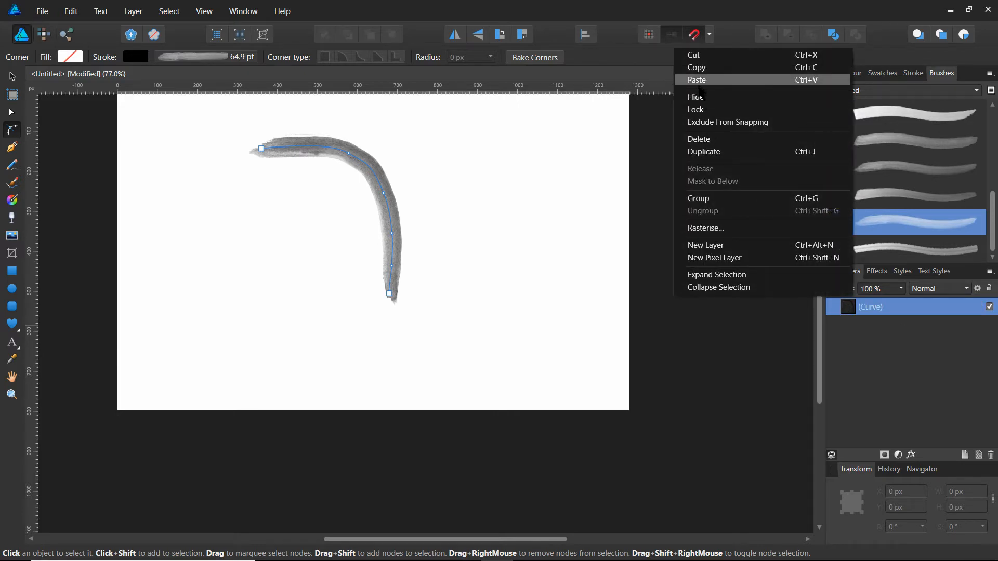
pyautogui.click(706, 152)
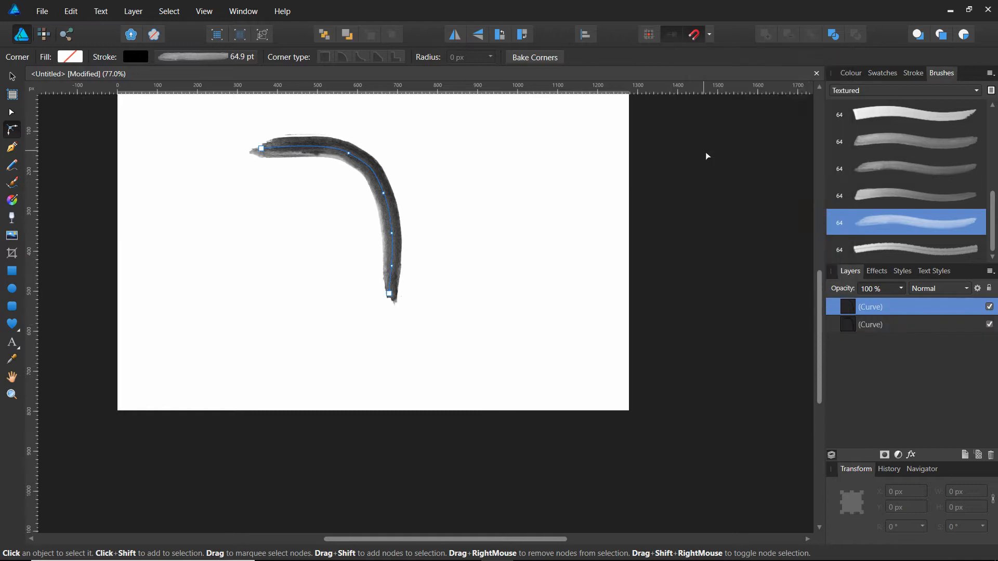
# Select both stacked curve layers together and duplicate them in place.
pyautogui.doubleClick(922, 307)
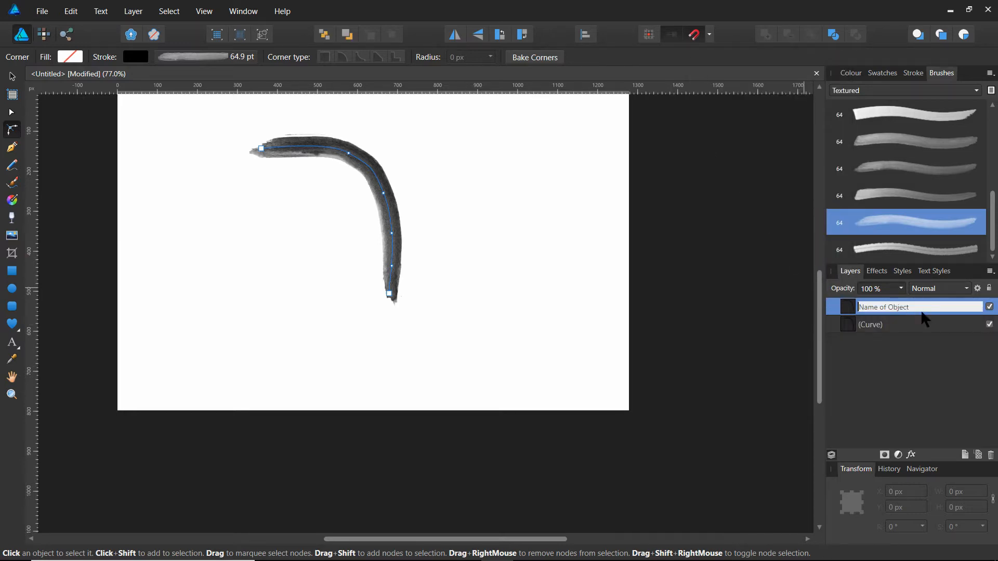
pyautogui.click(842, 304)
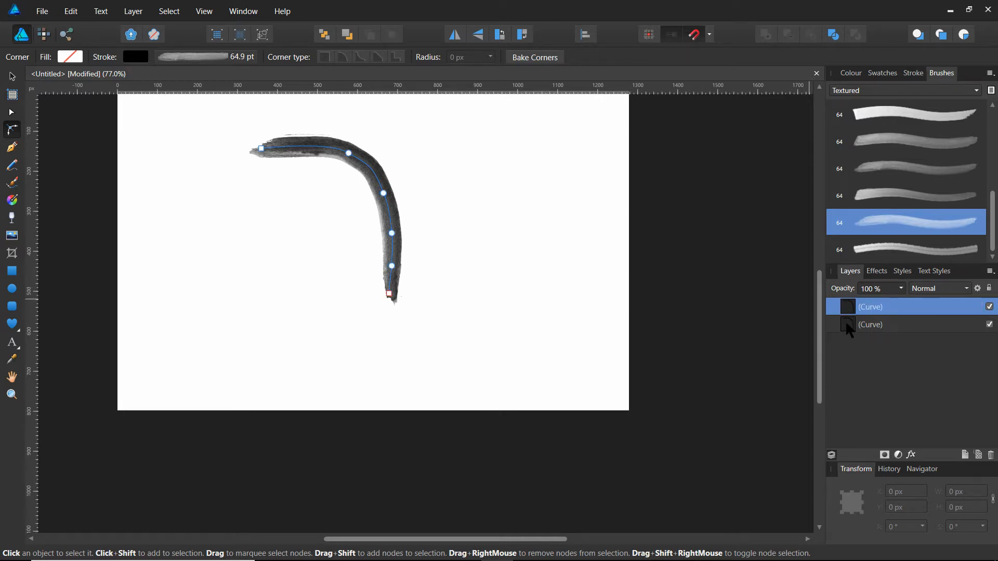
pyautogui.keyDown('ctrl'); pyautogui.click(846, 323); pyautogui.keyUp('ctrl')
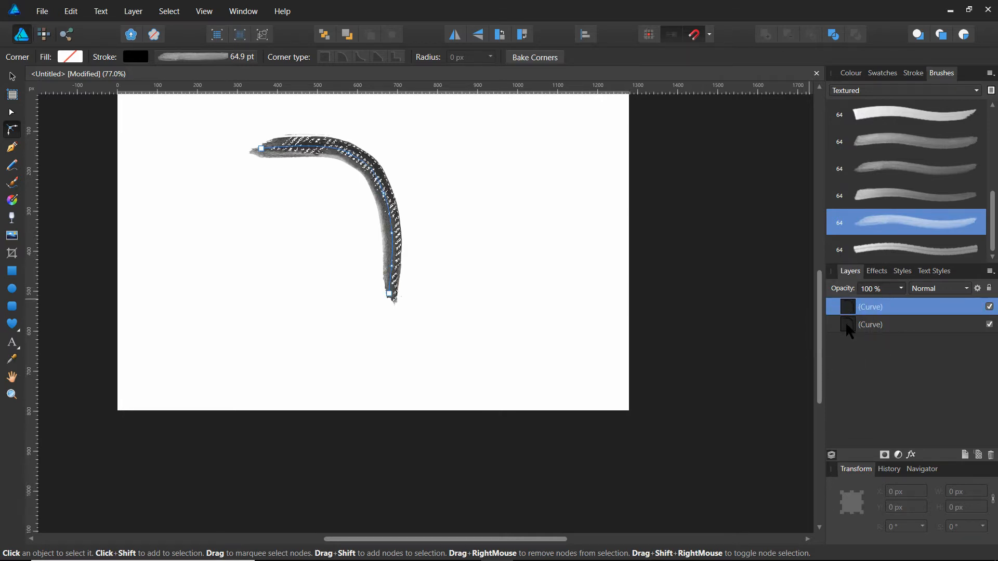
pyautogui.keyDown('shift'); pyautogui.click(846, 324); pyautogui.keyUp('shift')
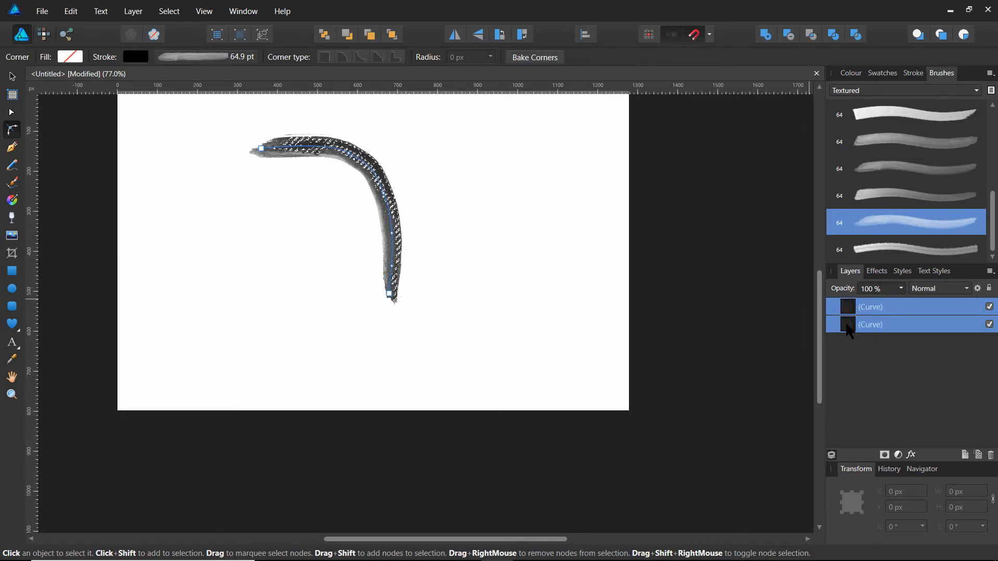
pyautogui.rightClick(907, 330)
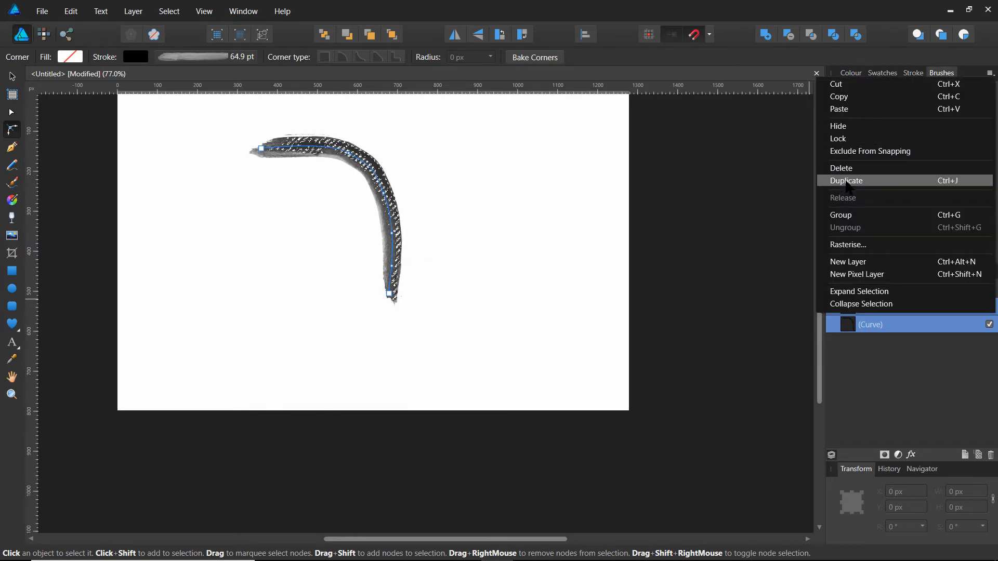
pyautogui.click(846, 182)
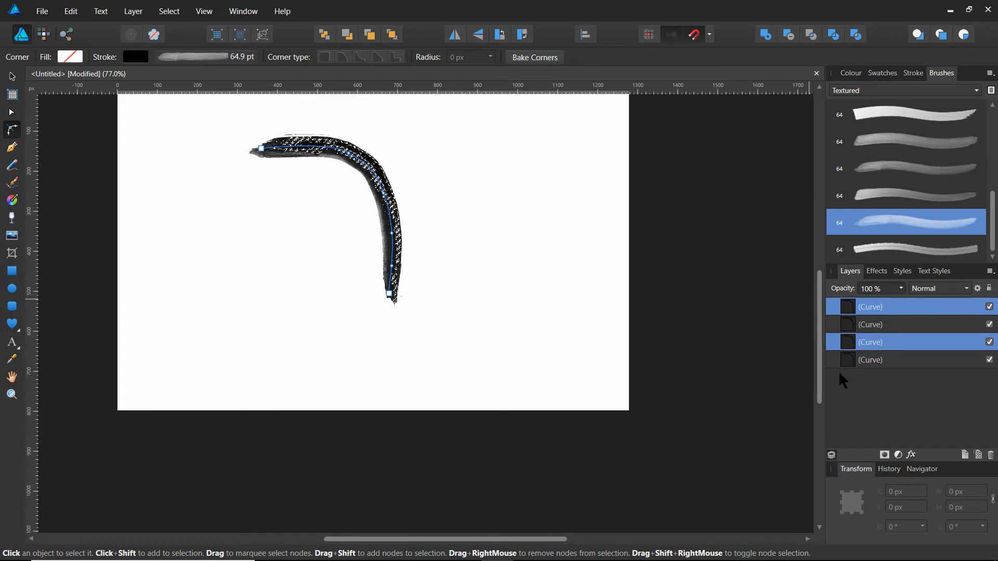
# Select all four curve layers and duplicate them in place.
pyautogui.click(897, 363)
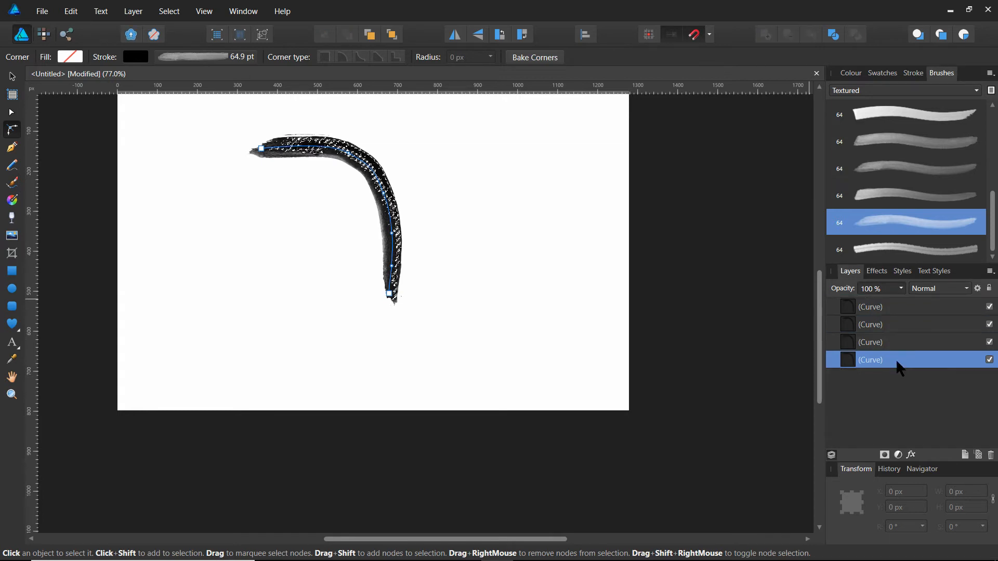
pyautogui.keyDown('shift'); pyautogui.click(897, 306); pyautogui.keyUp('shift')
pyautogui.rightClick(893, 307)
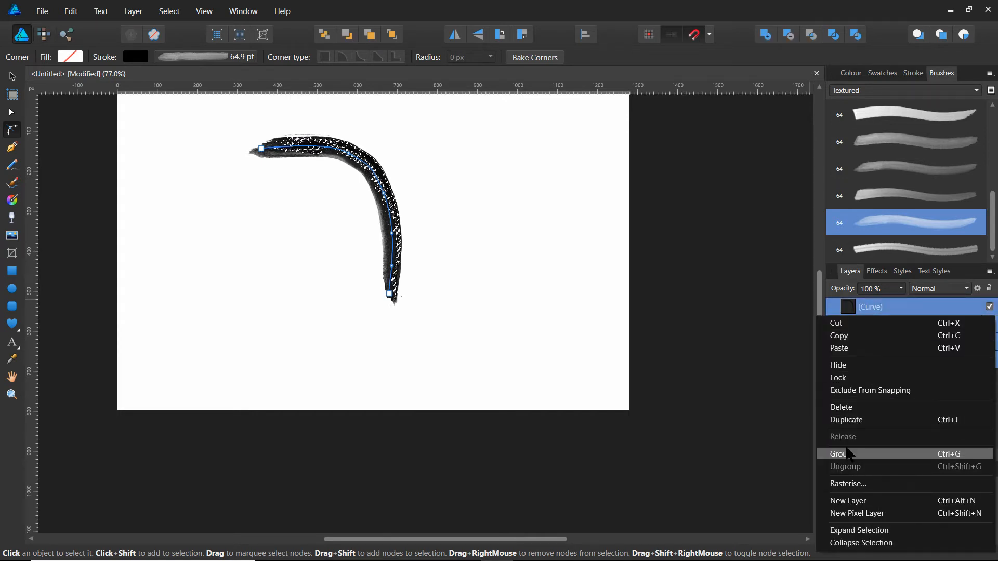
pyautogui.click(848, 420)
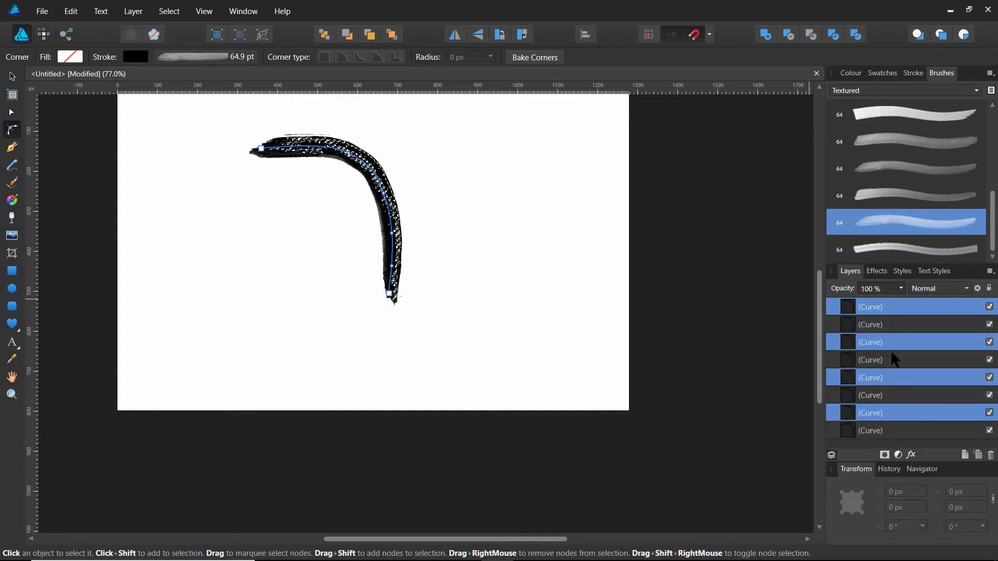
# Delete the lowest curve layer in the stack and clear the selection with the Move tool active.
pyautogui.click(898, 427)
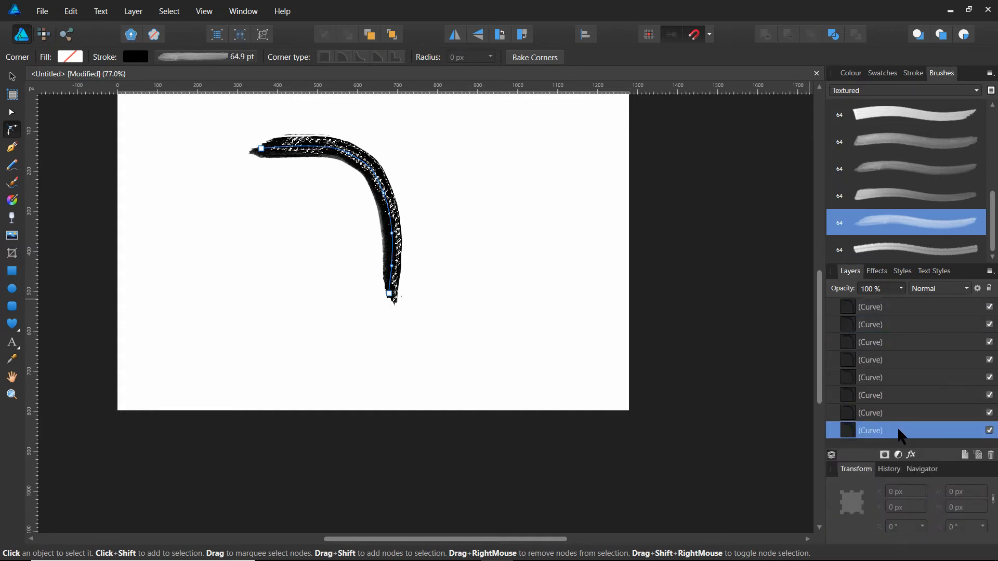
pyautogui.rightClick(897, 428)
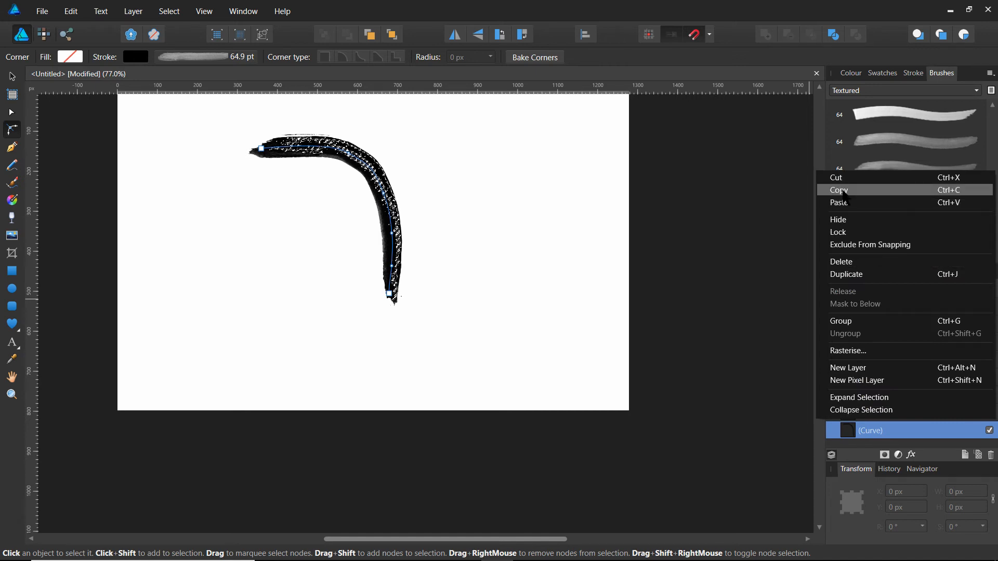
pyautogui.click(842, 261)
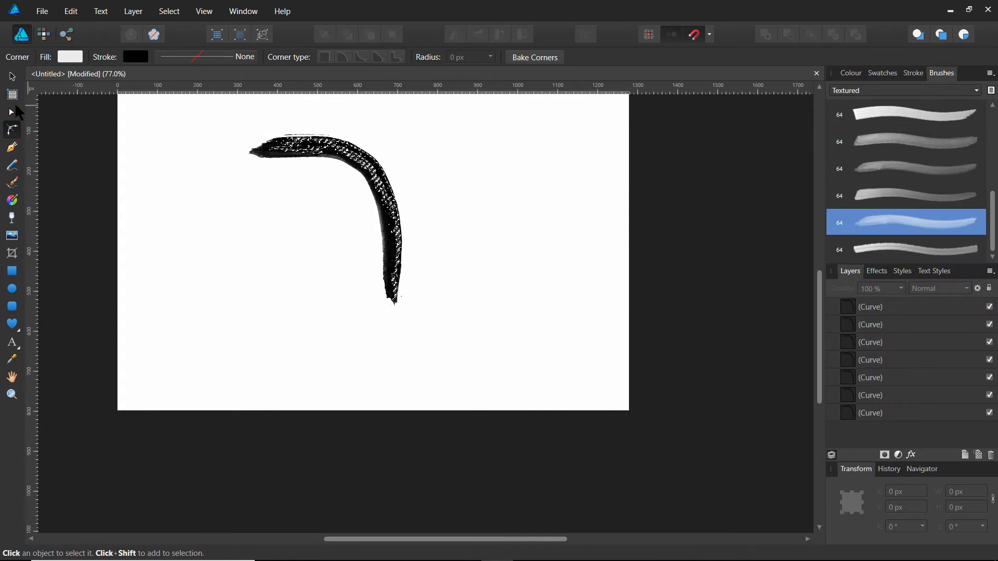
pyautogui.click(12, 76)
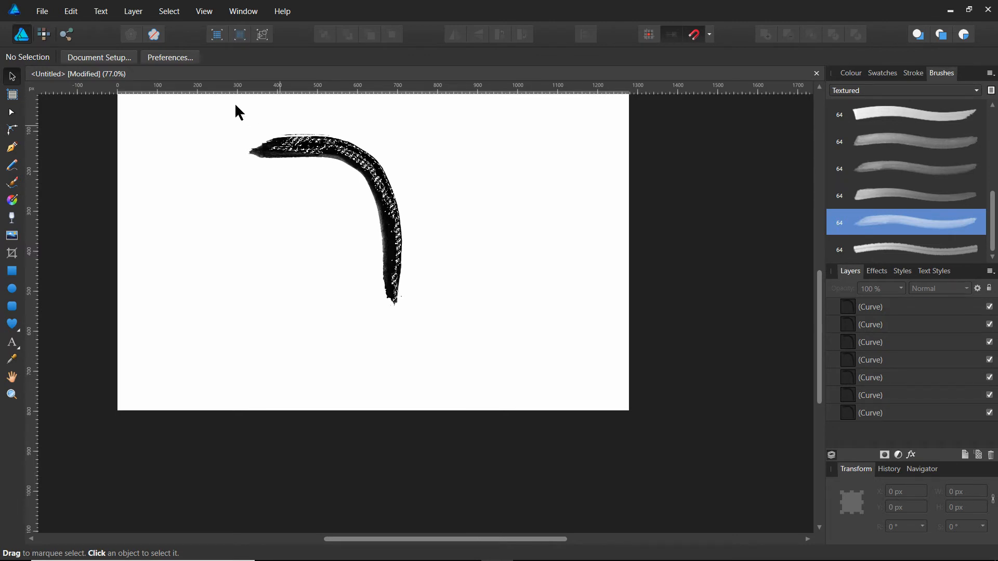
pyautogui.click(171, 11)
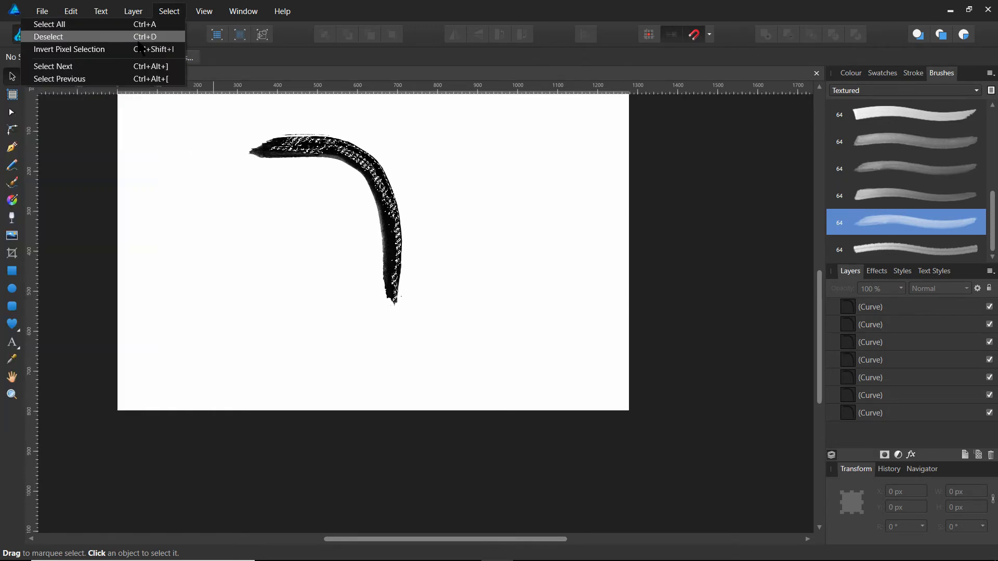
pyautogui.click(122, 39)
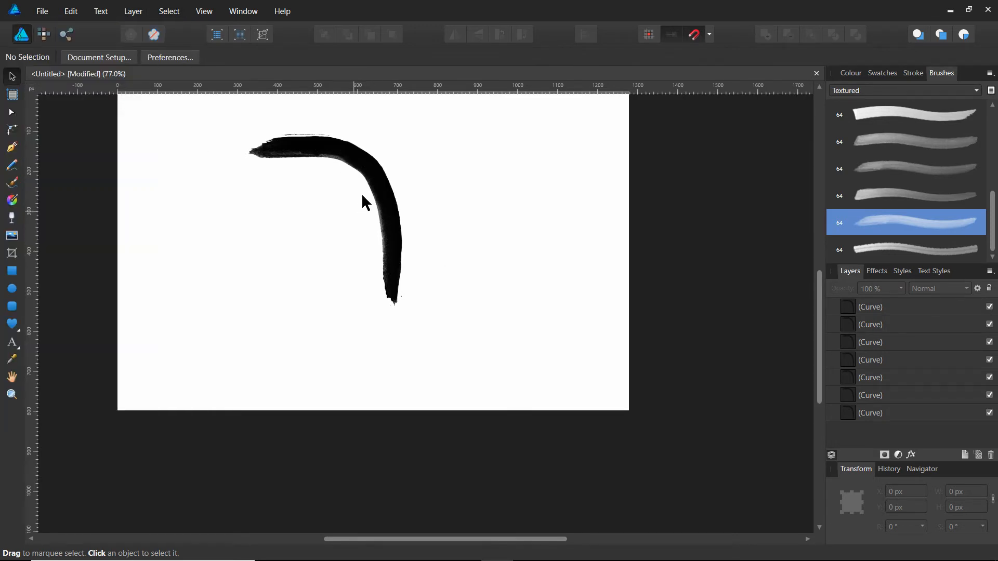
# Stagger the top five curves across the page's right half, from about X 885, Y 136 px to X 687, Y 216 px.
pyautogui.moveTo(363, 162); pyautogui.dragTo(575, 166)
pyautogui.moveTo(391, 171); pyautogui.dragTo(566, 187)
pyautogui.click(356, 166)
pyautogui.moveTo(356, 166); pyautogui.dragTo(515, 174)
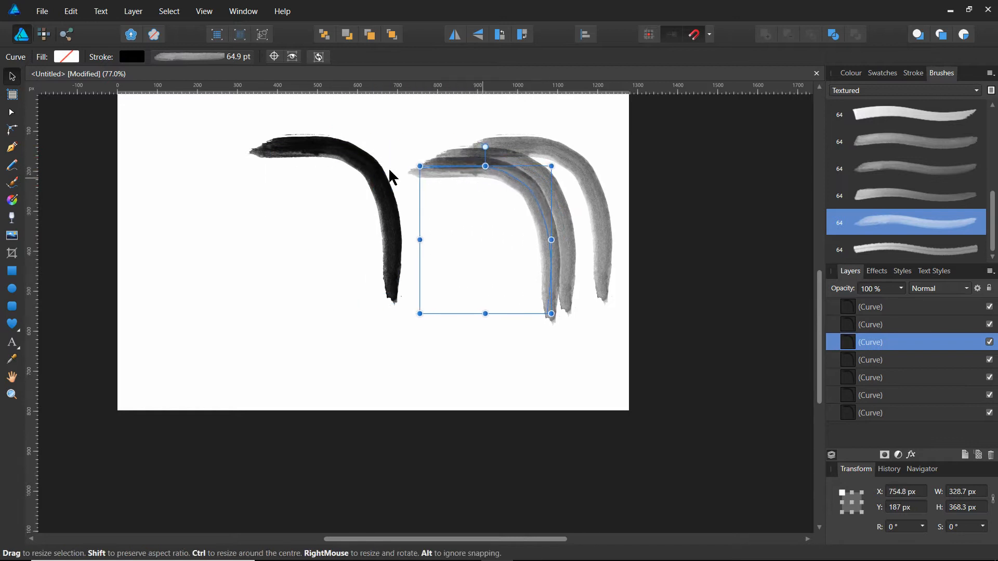
pyautogui.moveTo(345, 160); pyautogui.dragTo(486, 179)
pyautogui.moveTo(325, 155); pyautogui.dragTo(452, 183)
# Separate the last two curves on the page's left half, at about X 297, Y 235 px and X 131, Y 305 px.
pyautogui.moveTo(327, 150); pyautogui.dragTo(264, 167)
pyautogui.moveTo(351, 149); pyautogui.dragTo(223, 161)
pyautogui.moveTo(269, 185); pyautogui.dragTo(416, 250)
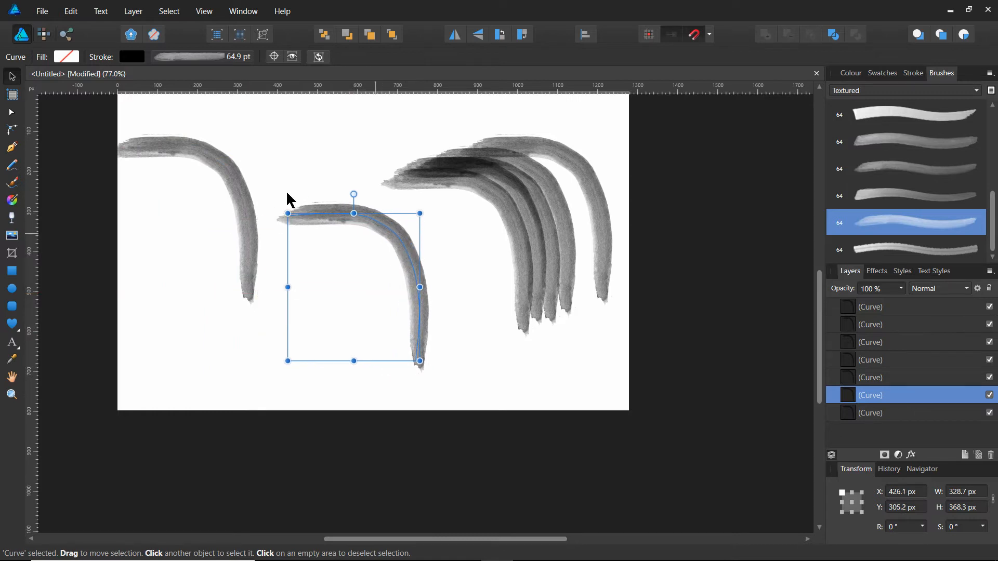
pyautogui.moveTo(239, 194)
pyautogui.mouseDown()
pyautogui.moveTo(258, 232)
pyautogui.moveTo(291, 260)
pyautogui.mouseUp()
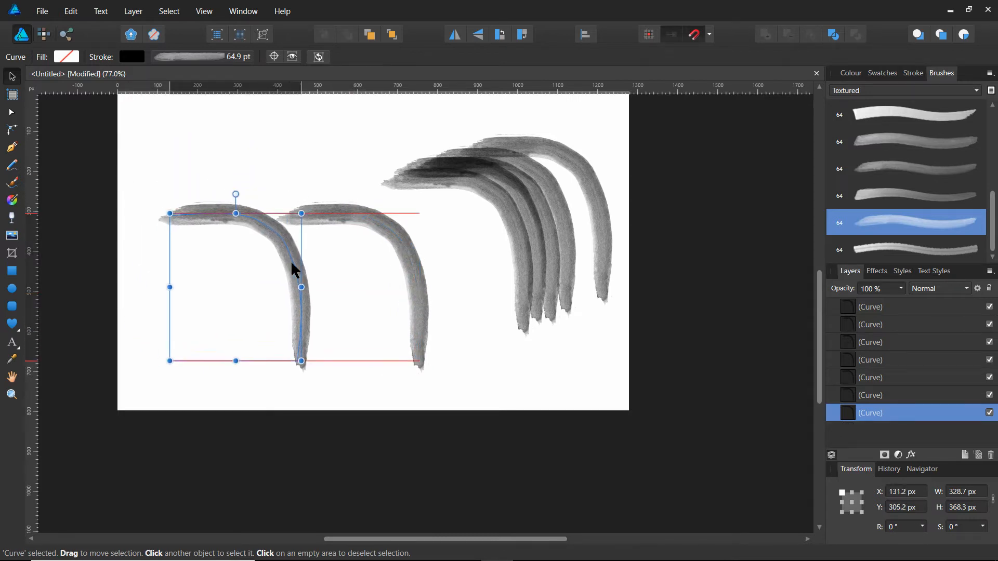
pyautogui.click(397, 224)
pyautogui.moveTo(397, 228); pyautogui.dragTo(345, 199)
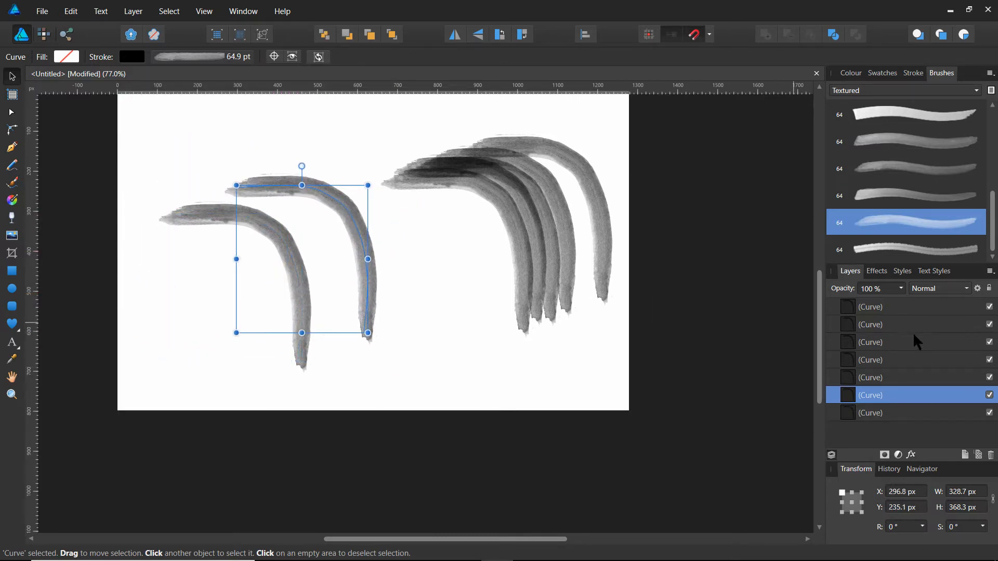
# Set the stroke colour of the topmost, rightmost curve to bright red with hue 358 and deselect it.
pyautogui.click(921, 307)
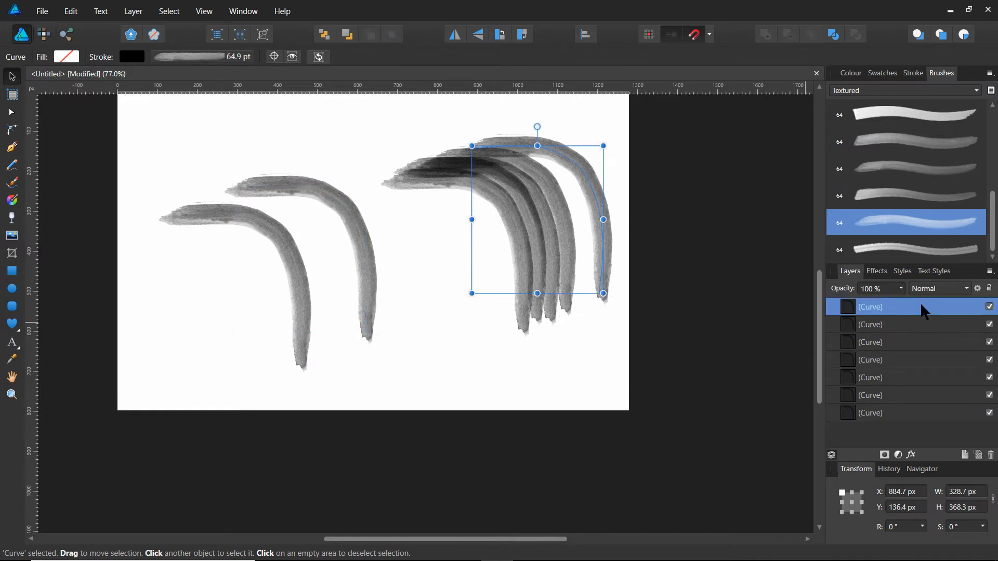
pyautogui.click(134, 59)
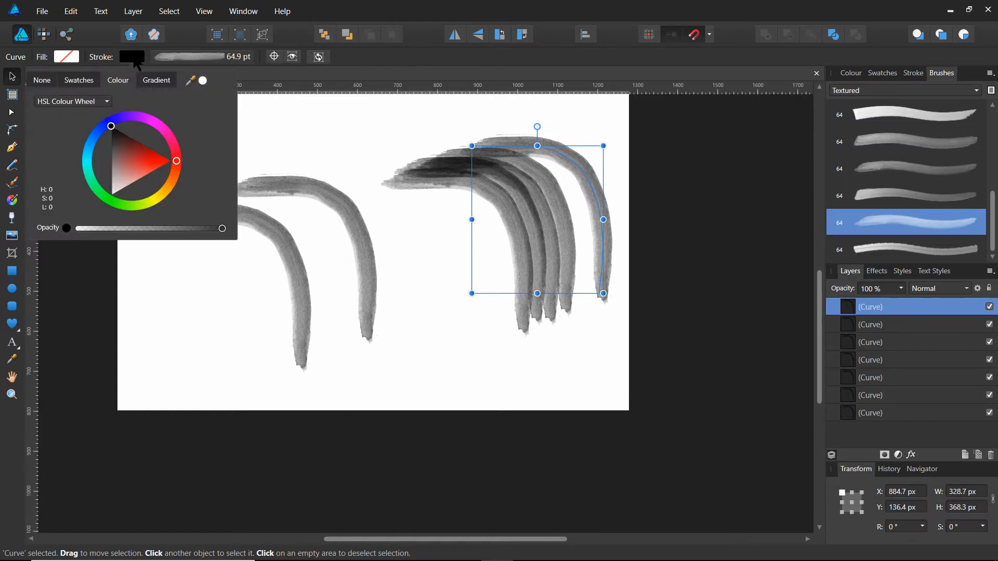
pyautogui.click(178, 159)
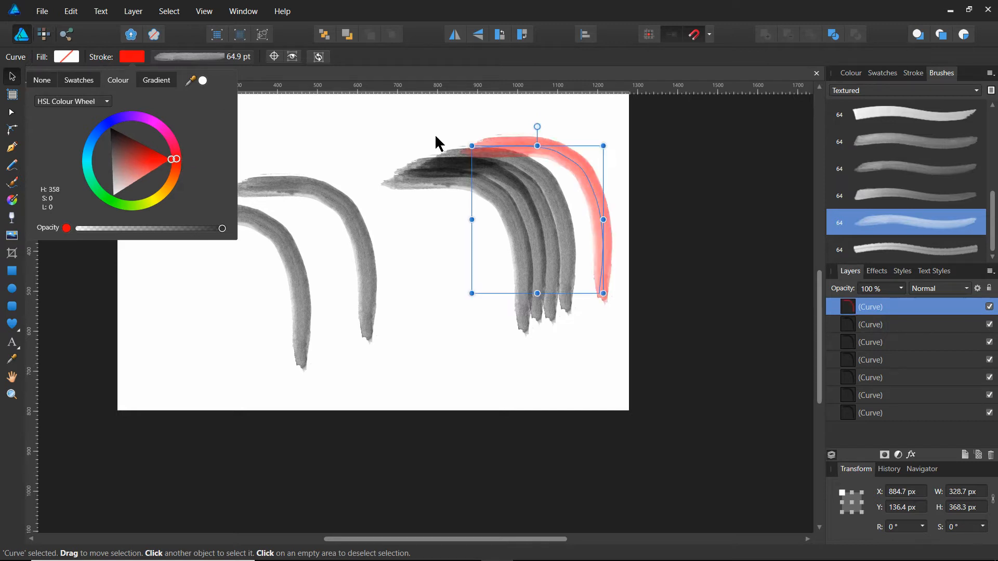
pyautogui.click(392, 111)
# Set the stroke colour of the second curve from the right to orange with hue 21 and deselect it.
pyautogui.click(562, 208)
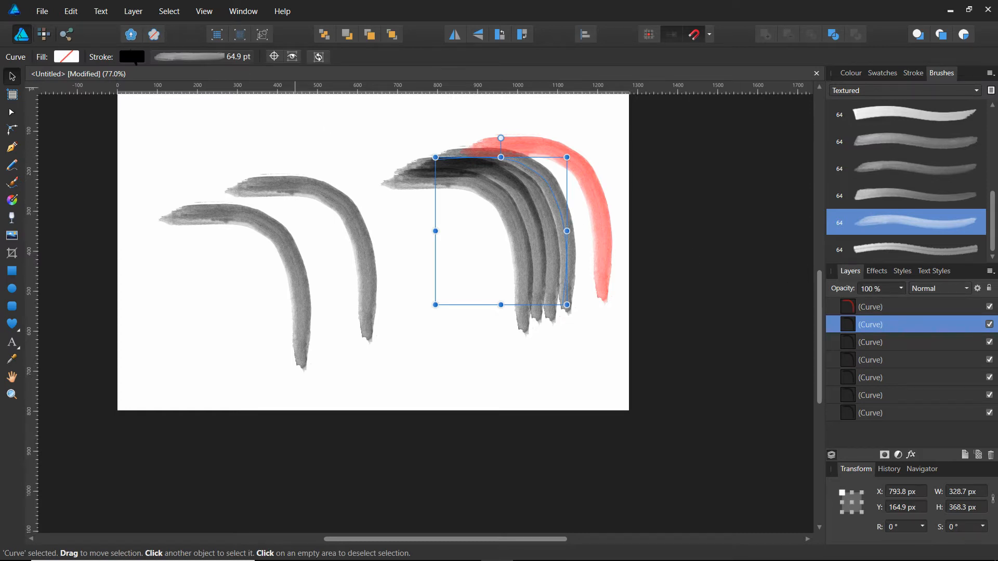
pyautogui.click(129, 58)
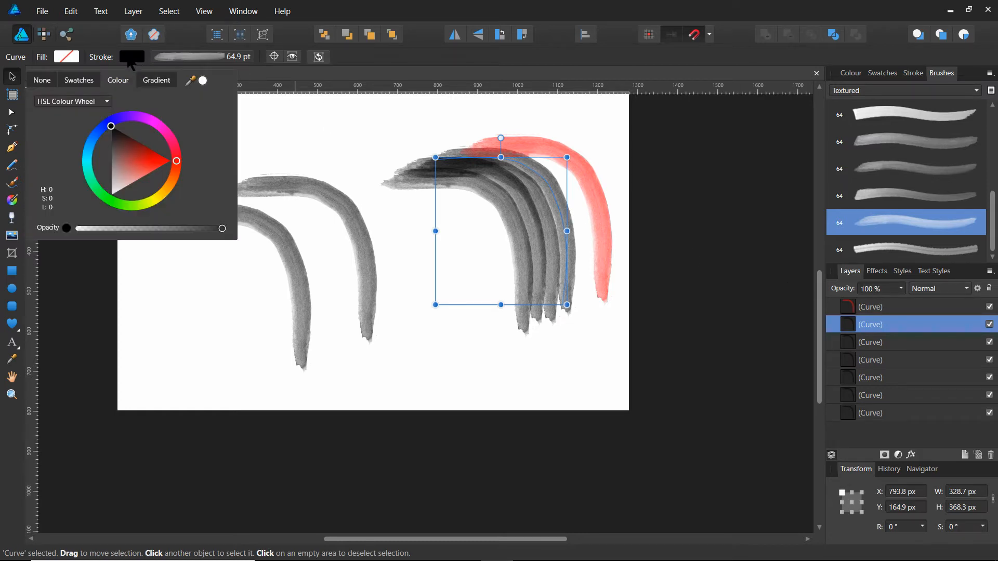
pyautogui.click(174, 178)
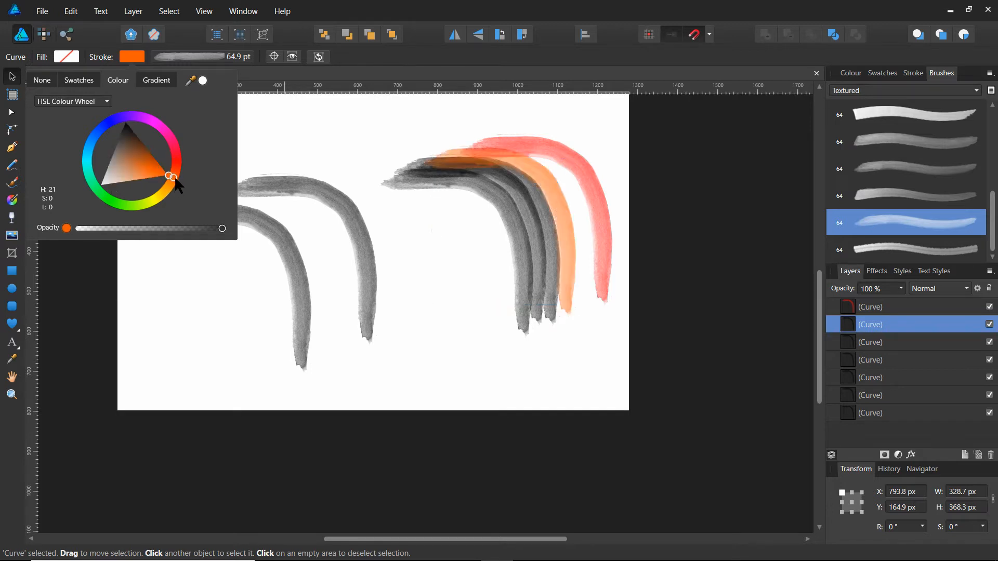
pyautogui.click(378, 117)
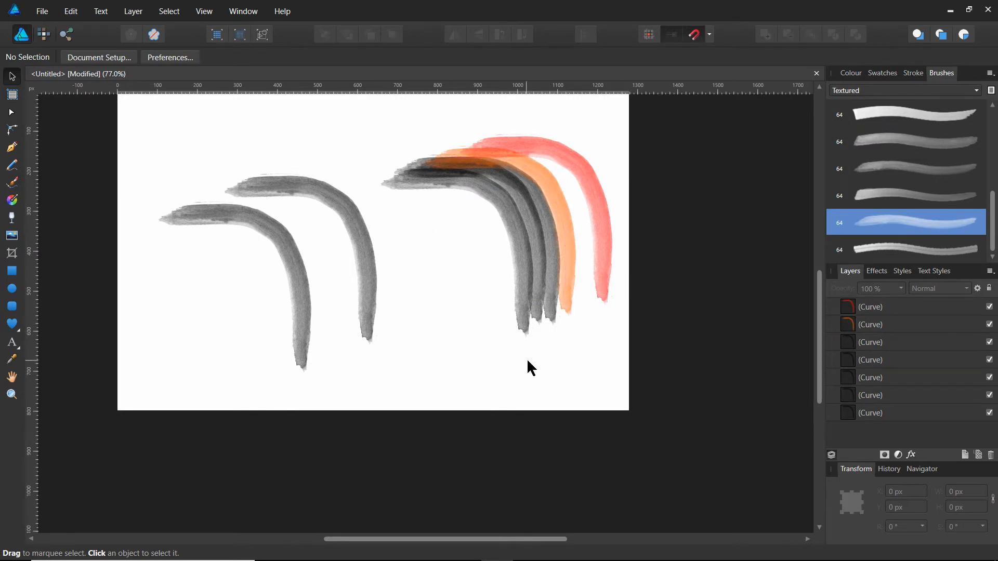
# Set the stroke colour of the third curve in the layer stack to yellow with hue 51 and deselect it.
pyautogui.click(888, 341)
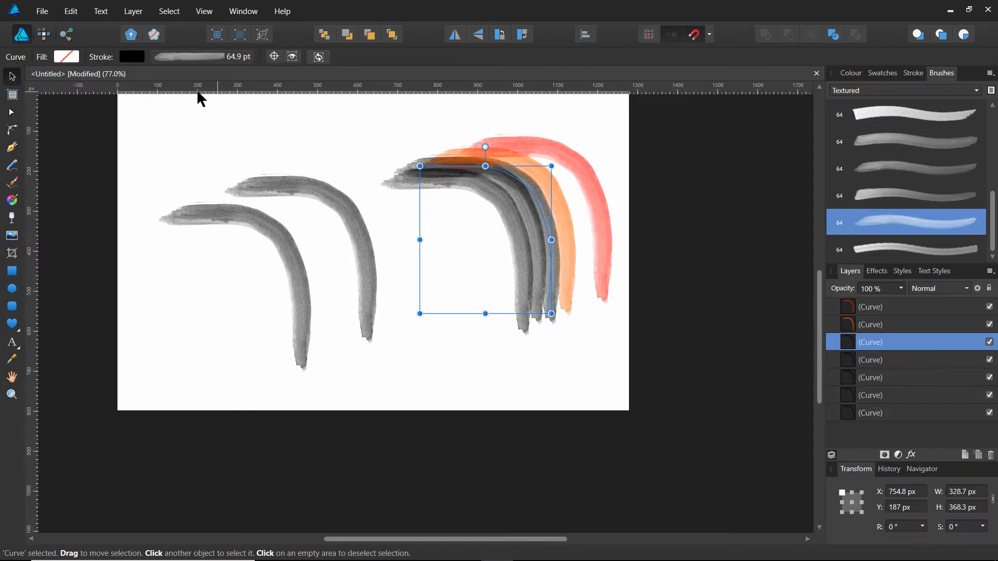
pyautogui.click(137, 58)
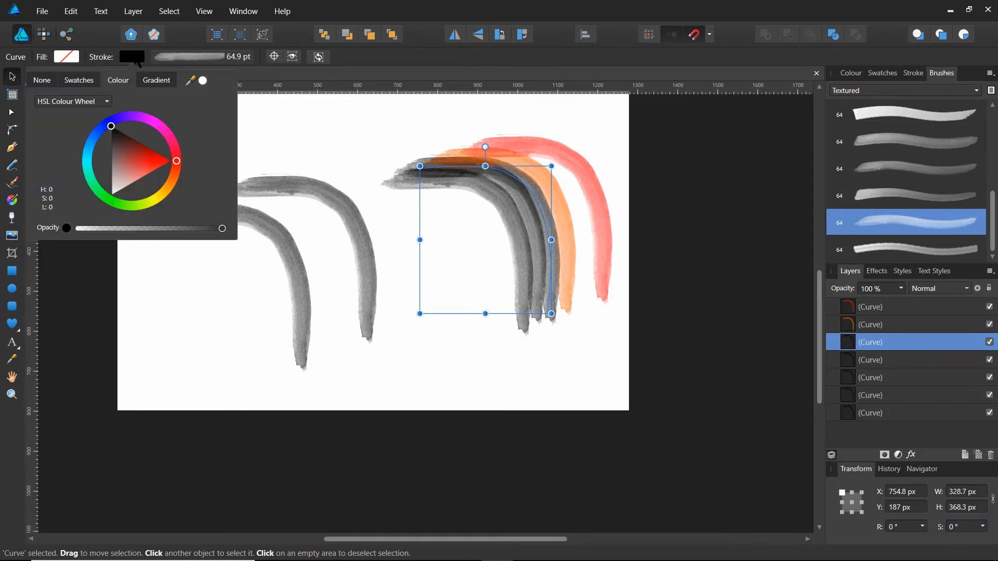
pyautogui.click(163, 203)
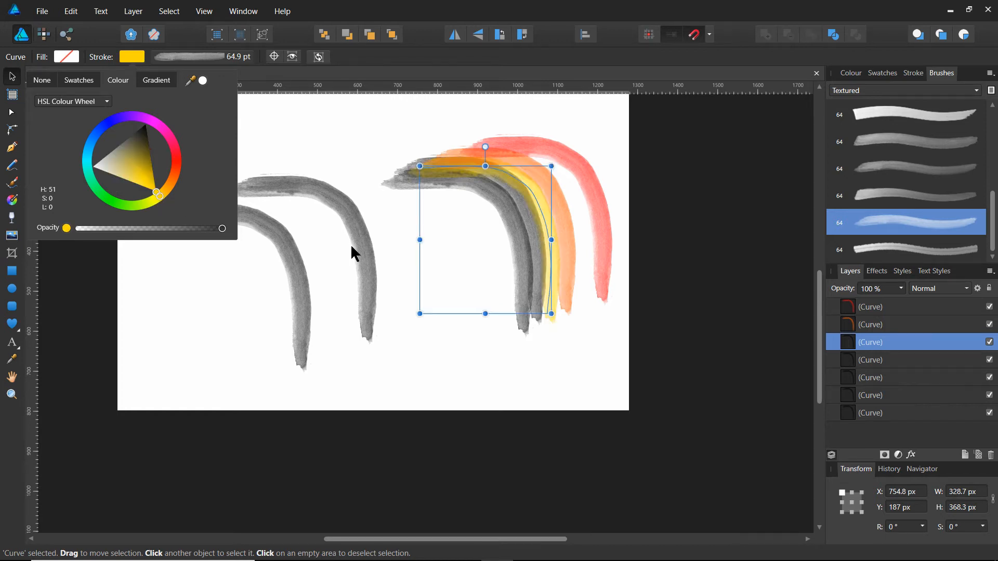
pyautogui.click(537, 379)
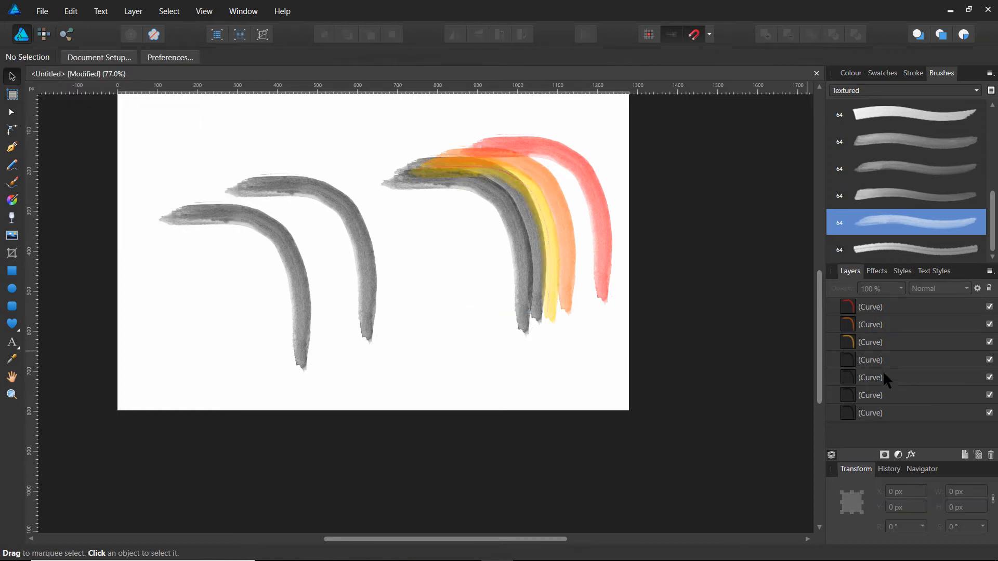
# Set the stroke colour of the fourth curve in the layer stack to green with hue 120 and deselect it.
pyautogui.click(891, 359)
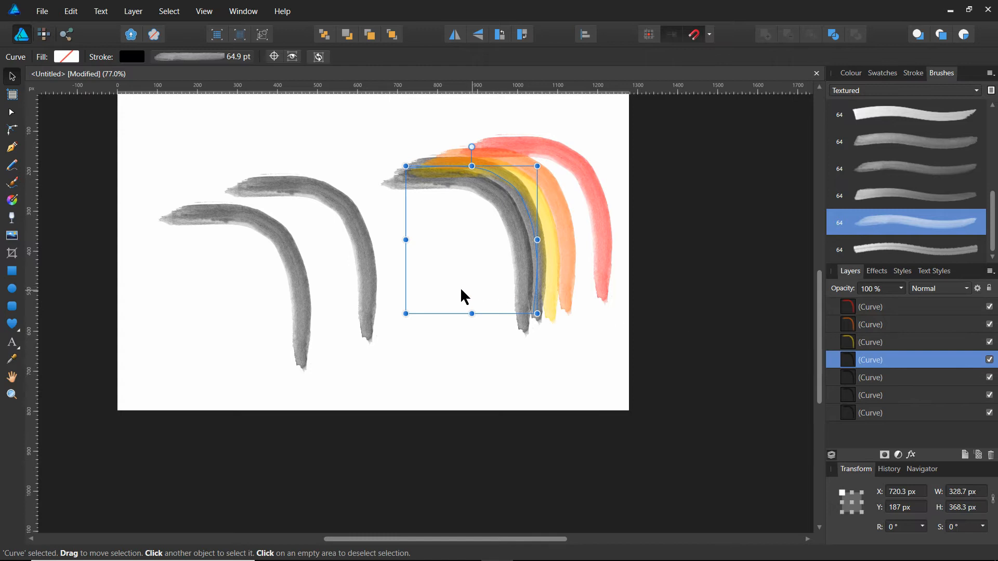
pyautogui.click(131, 58)
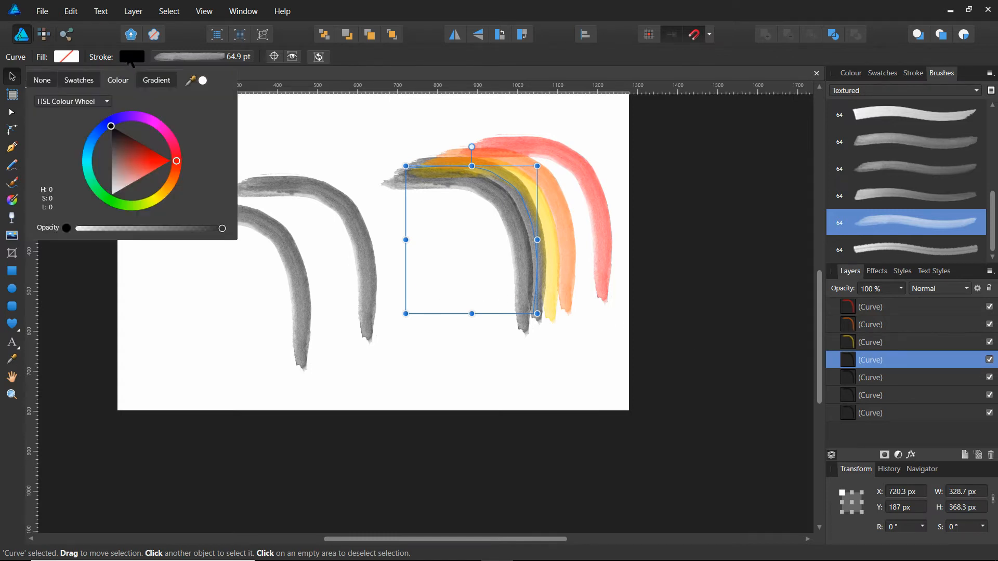
pyautogui.click(109, 202)
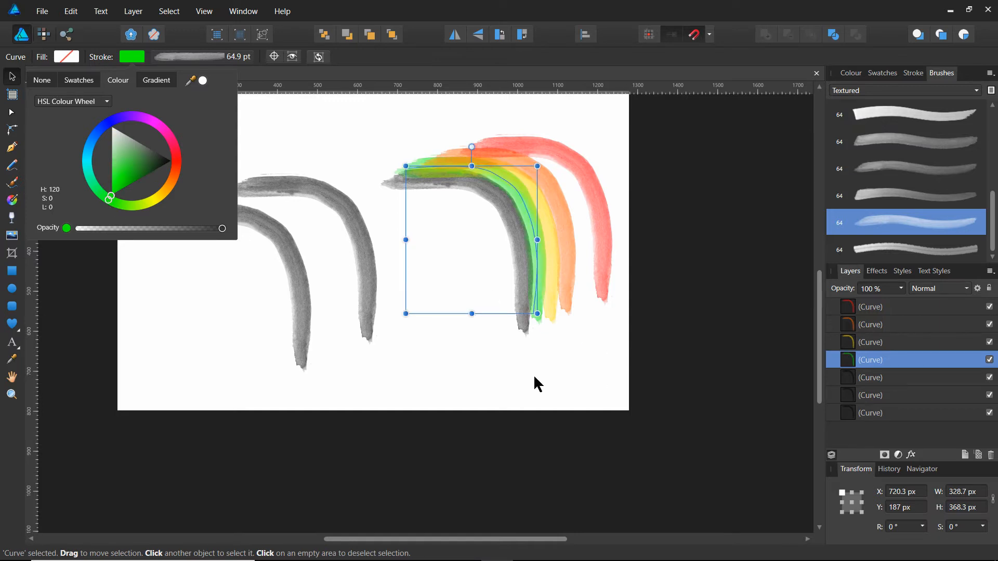
pyautogui.click(609, 362)
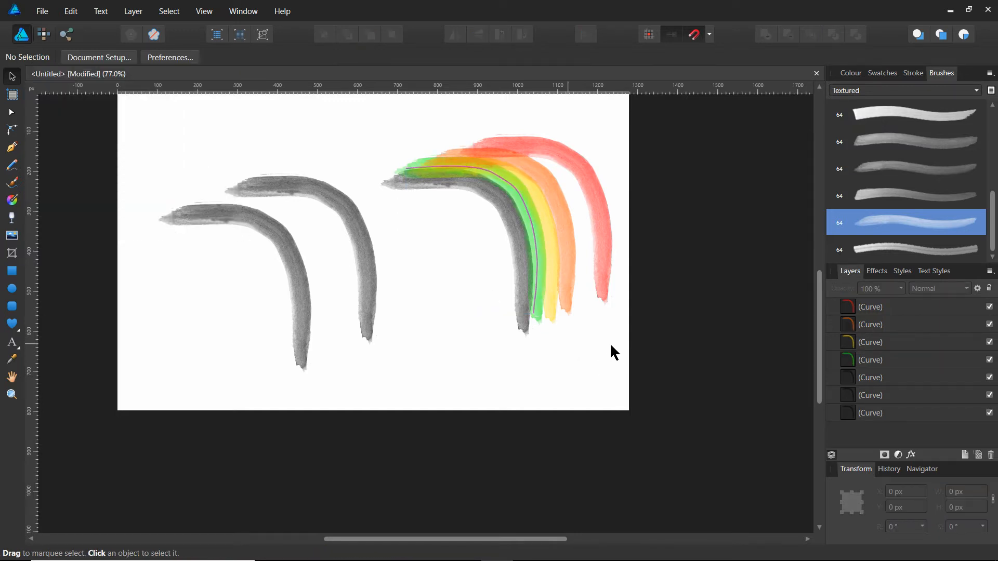
# Set the stroke colour of the fifth curve in the layer stack to blue and deselect it.
pyautogui.click(905, 378)
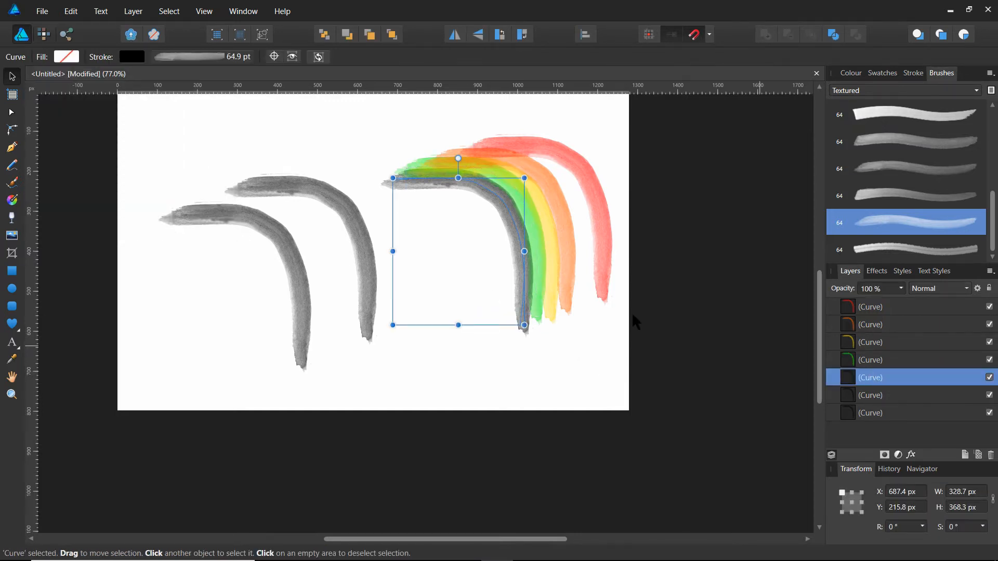
pyautogui.click(132, 56)
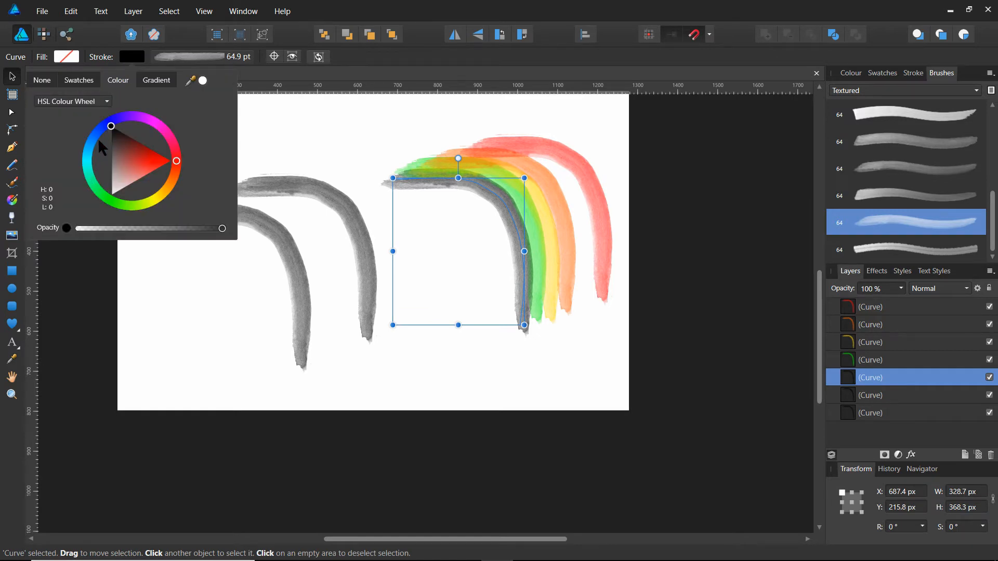
pyautogui.click(110, 125)
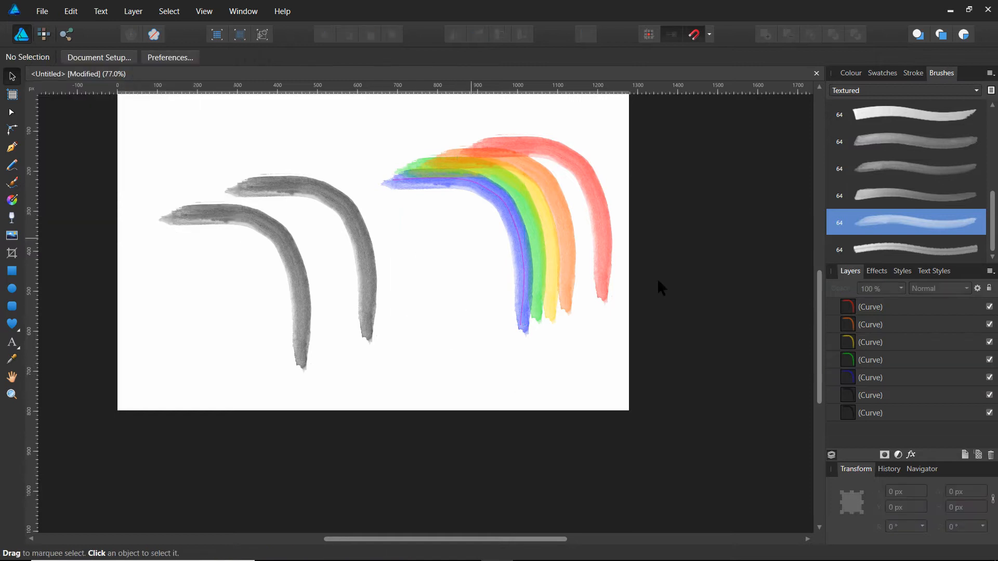
# Set the stroke colour of the sixth curve in the layer stack to violet with hue 268 and deselect it.
pyautogui.click(890, 396)
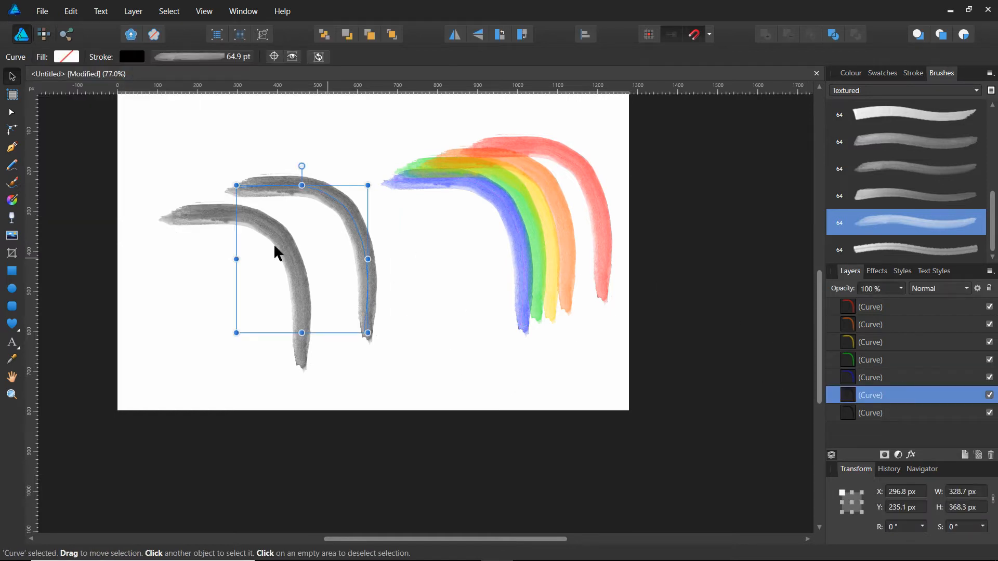
pyautogui.click(130, 58)
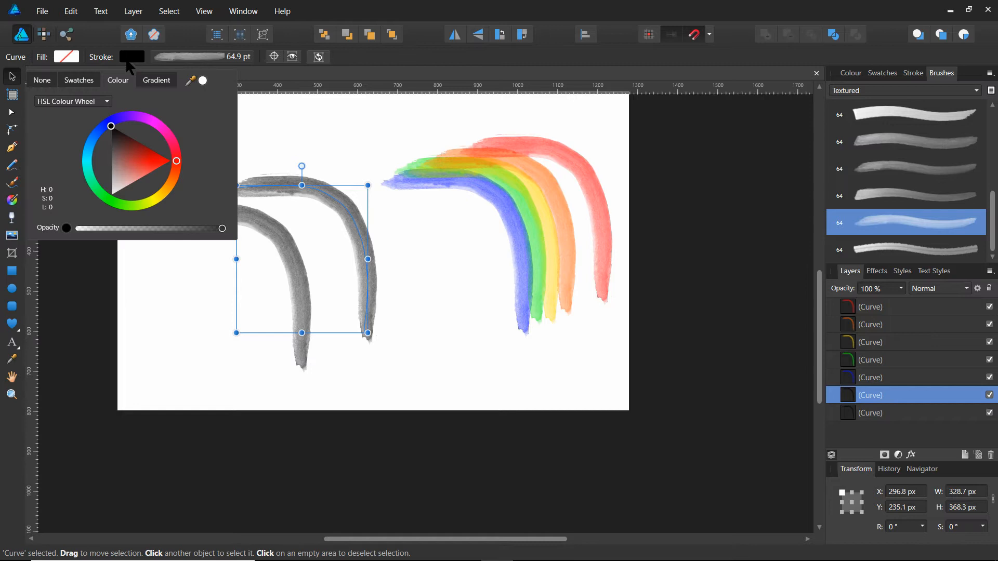
pyautogui.click(129, 118)
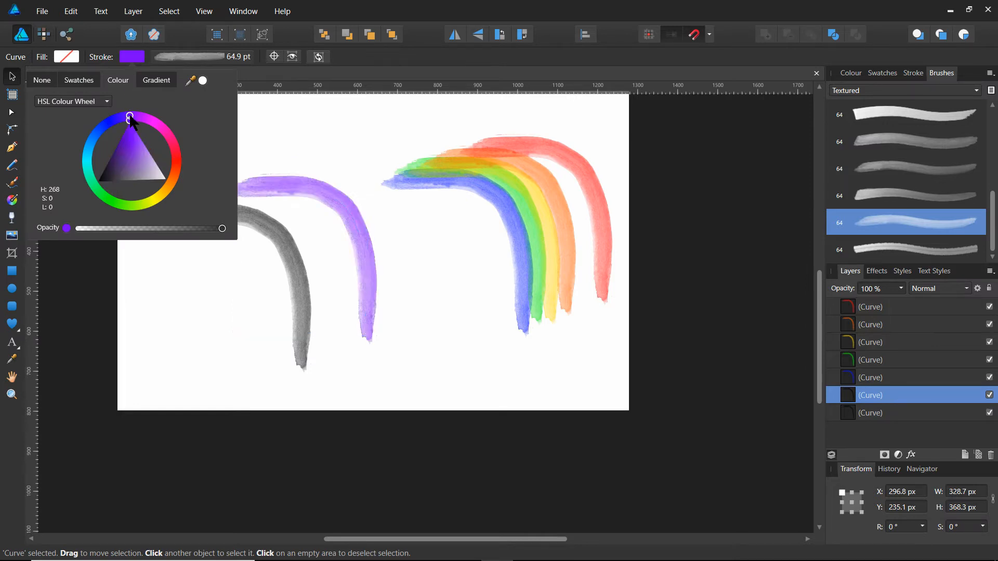
pyautogui.click(452, 352)
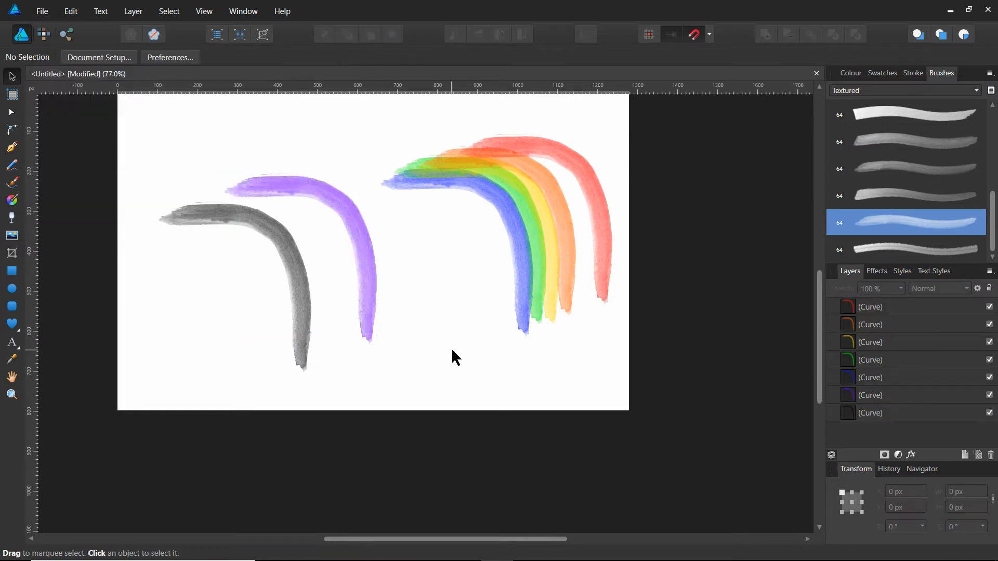
# Set the stroke colour of the bottommost curve in the layer stack to pink with hue 323 and deselect it.
pyautogui.click(887, 413)
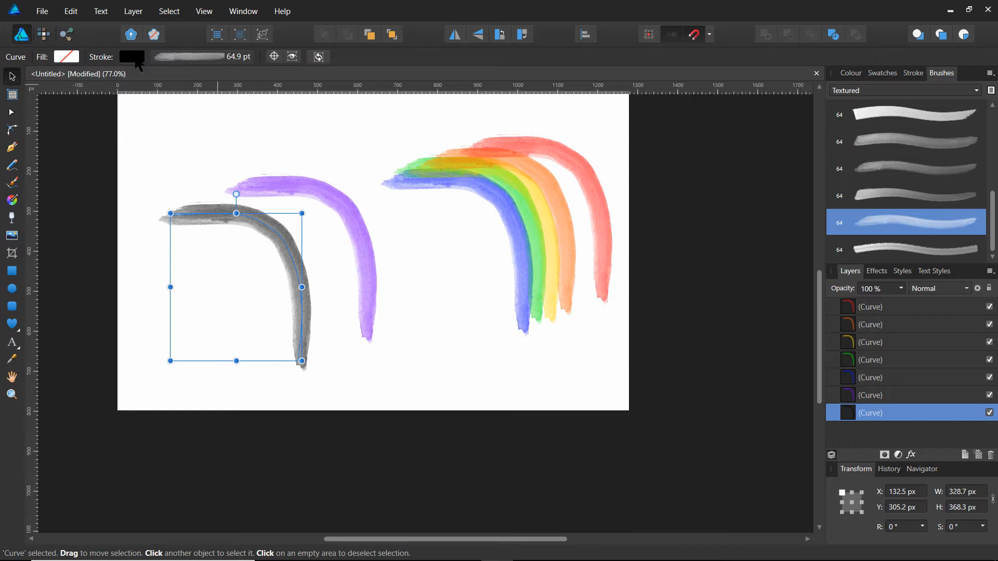
pyautogui.click(130, 57)
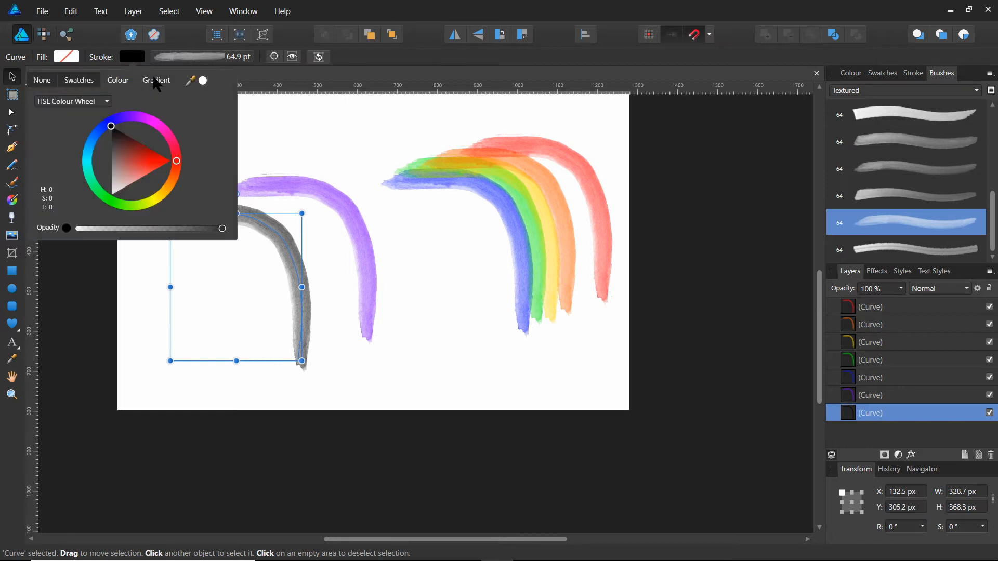
pyautogui.click(167, 134)
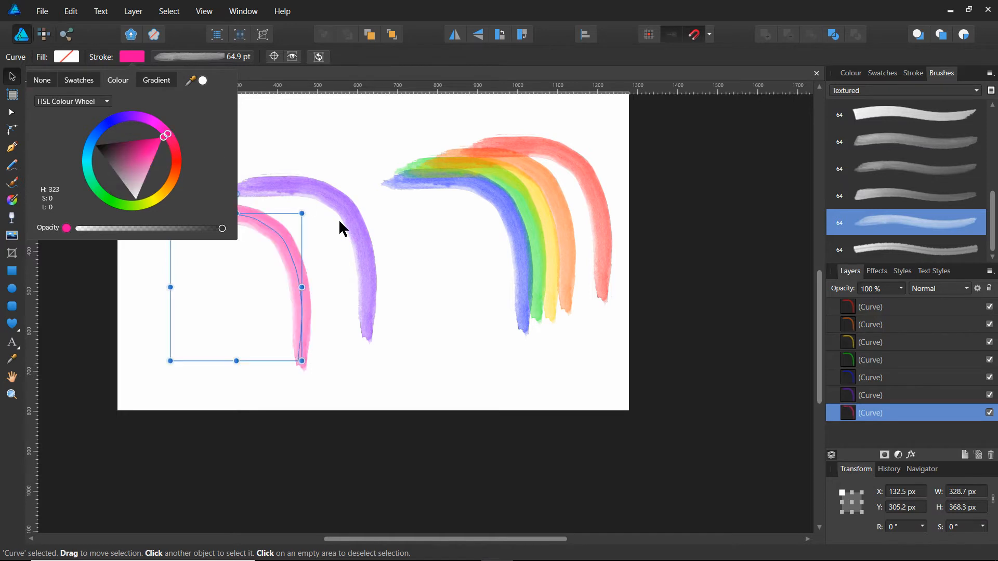
pyautogui.click(442, 348)
# Move the violet, blue, green, yellow, orange and red curves against the pink one, nested outward in that order as adjoining rainbow bands.
pyautogui.moveTo(360, 234); pyautogui.dragTo(314, 249)
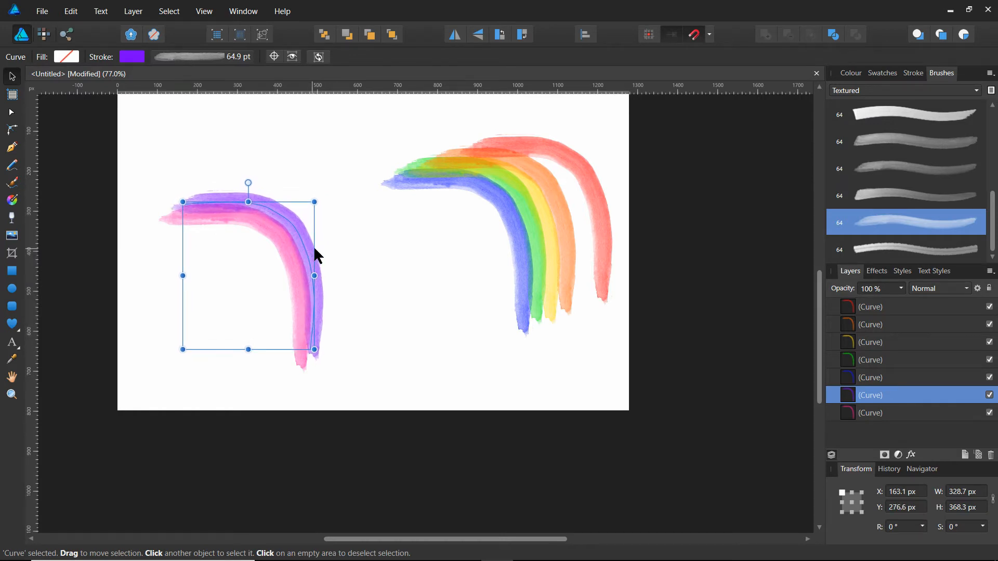
pyautogui.moveTo(521, 264); pyautogui.dragTo(322, 275)
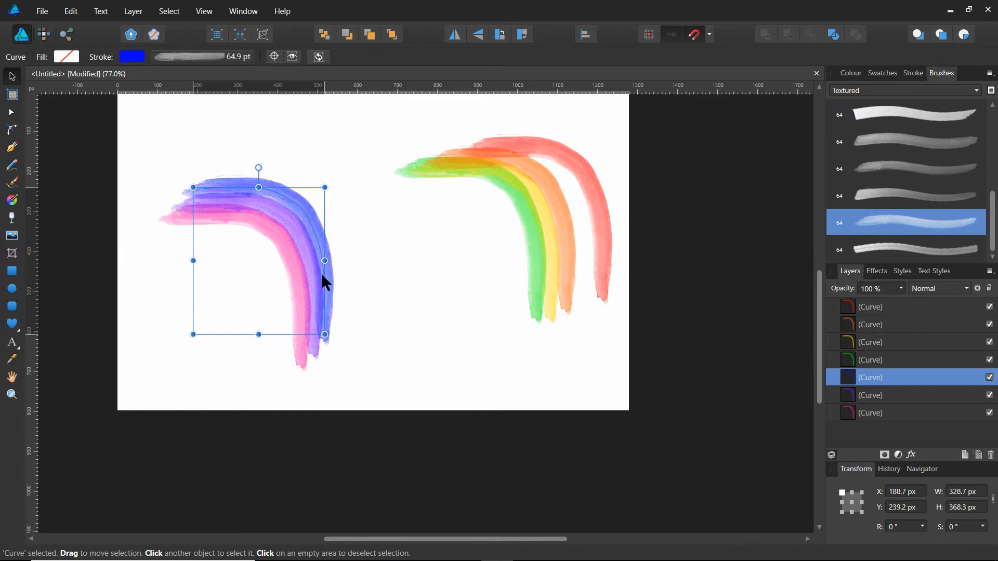
pyautogui.moveTo(535, 270); pyautogui.dragTo(333, 280)
pyautogui.moveTo(551, 266); pyautogui.dragTo(345, 268)
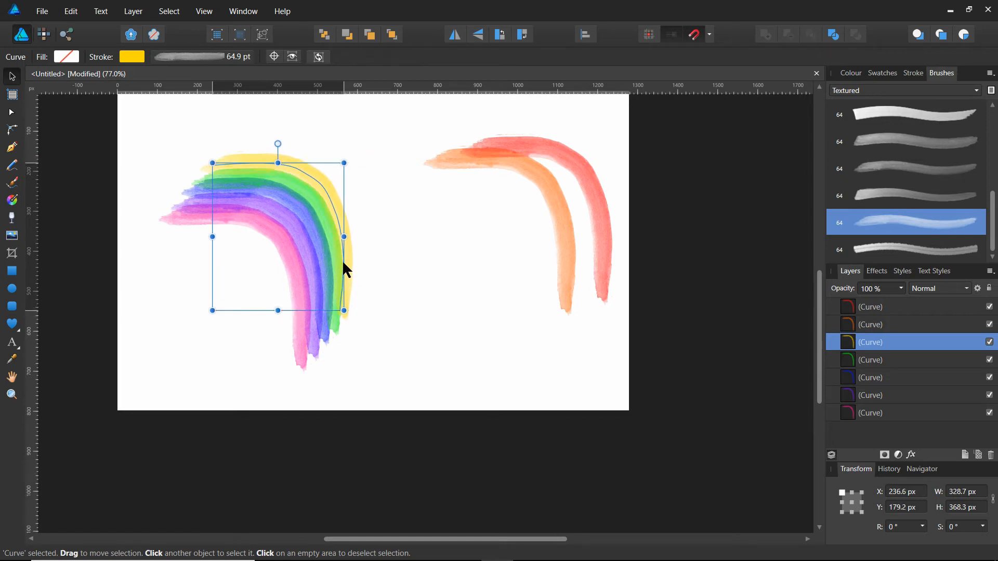
pyautogui.moveTo(567, 250)
pyautogui.mouseDown()
pyautogui.moveTo(415, 234)
pyautogui.moveTo(367, 236)
pyautogui.moveTo(358, 246)
pyautogui.mouseUp()
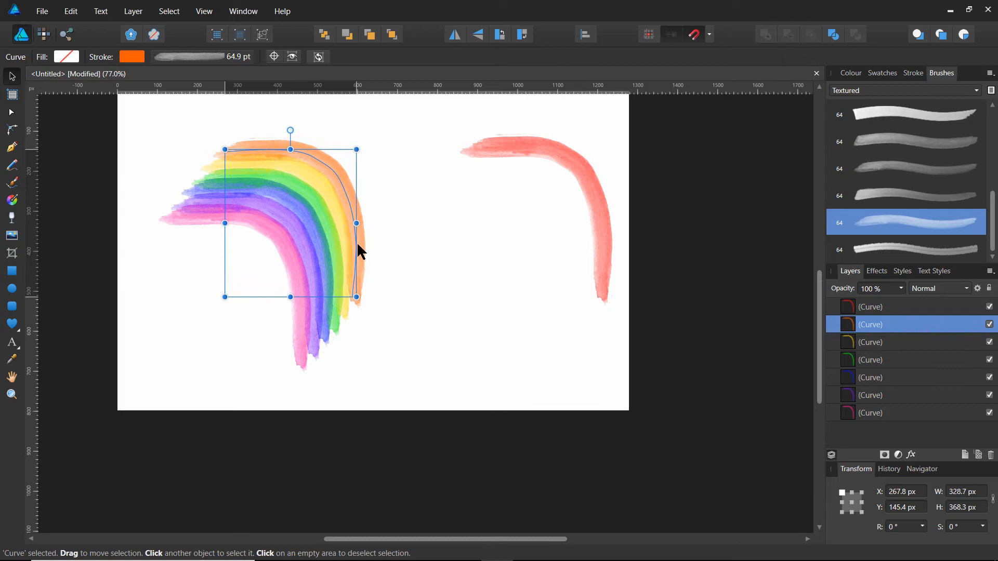
pyautogui.moveTo(598, 243)
pyautogui.mouseDown()
pyautogui.moveTo(444, 222)
pyautogui.moveTo(364, 232)
pyautogui.mouseUp()
pyautogui.click(421, 346)
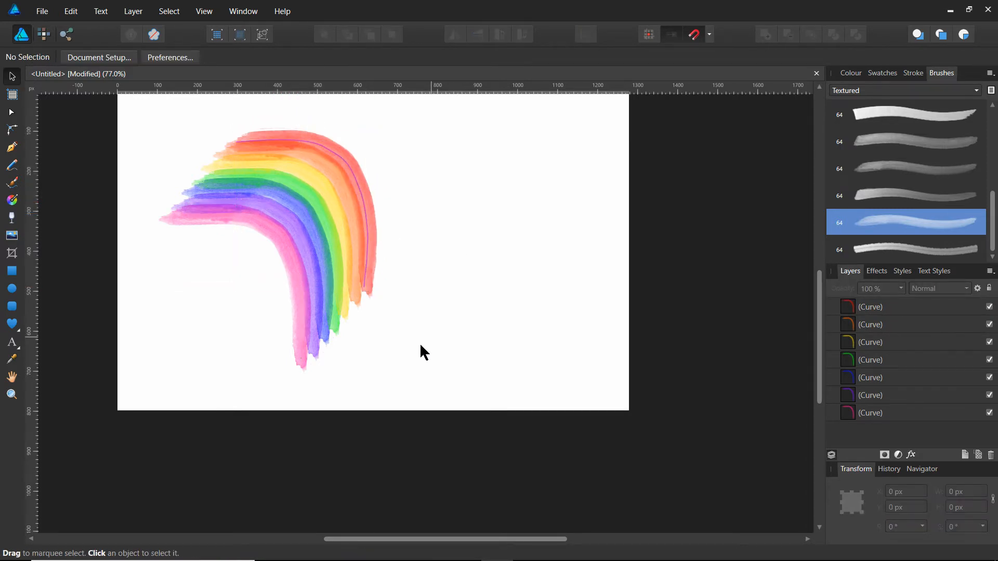
# Shrink the orange curve from its lower-left corner, and the yellow curve likewise to about 251 × 282 px, to shorten their ends.
pyautogui.click(916, 318)
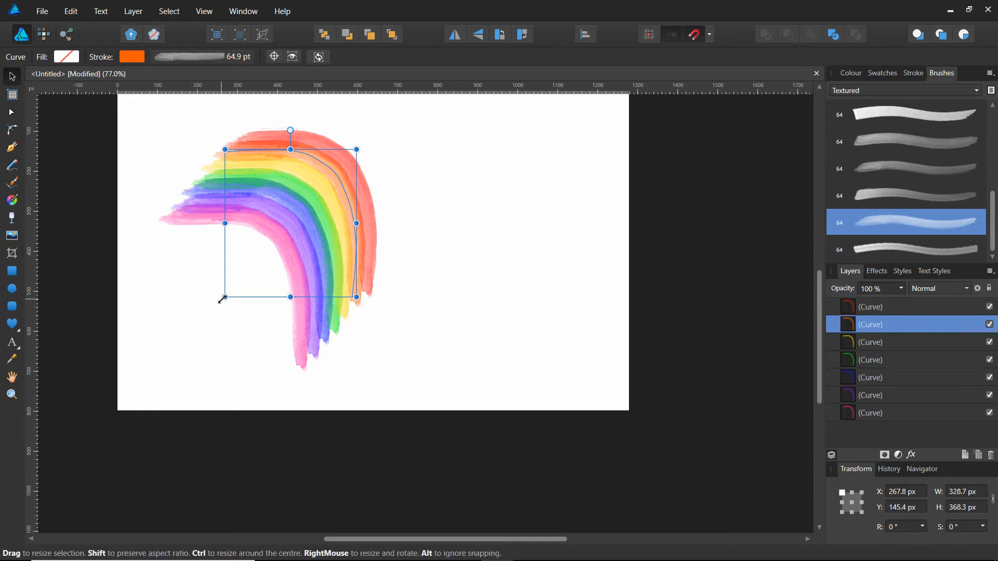
pyautogui.moveTo(224, 298); pyautogui.dragTo(243, 275)
pyautogui.click(554, 280)
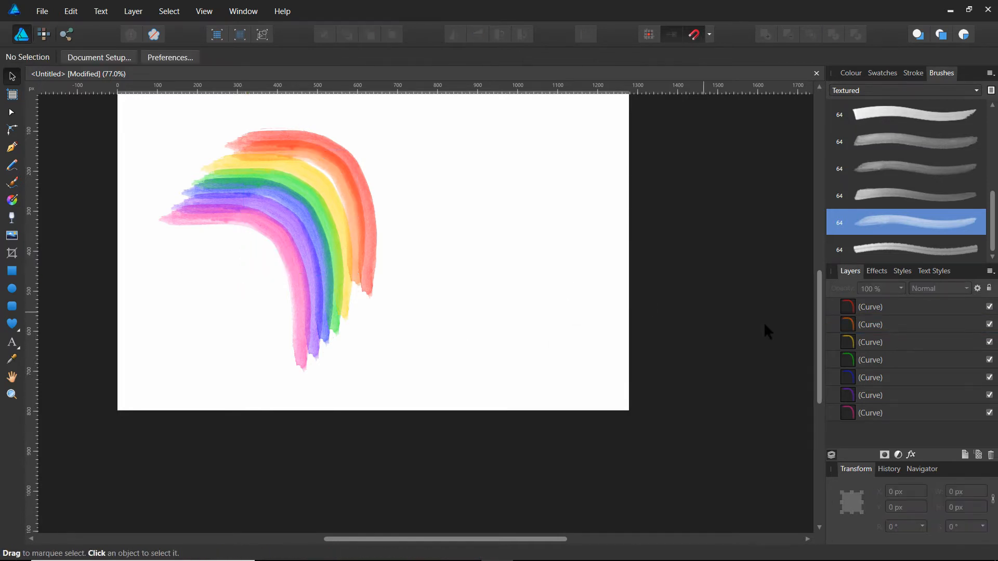
pyautogui.click(894, 339)
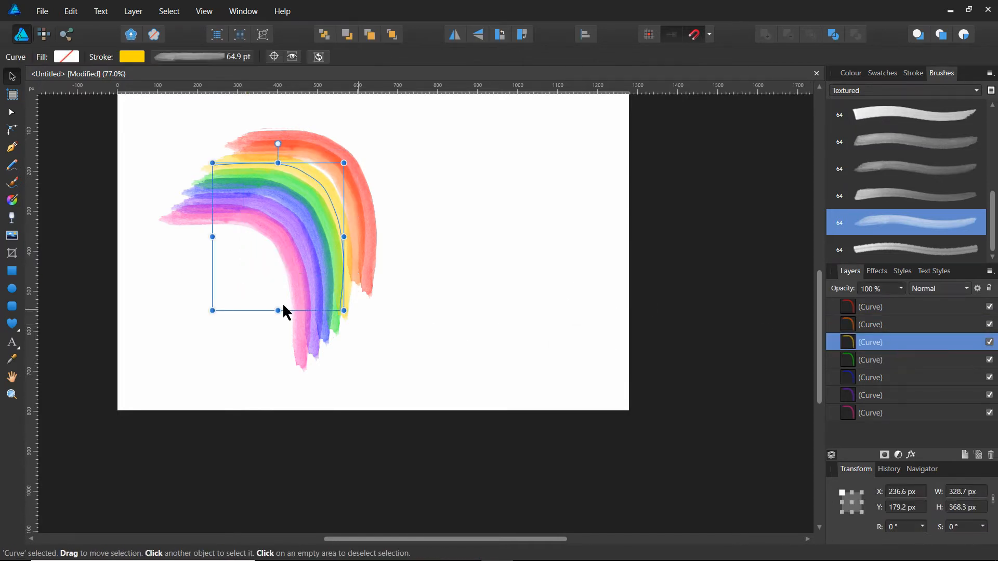
pyautogui.moveTo(213, 311); pyautogui.dragTo(244, 276)
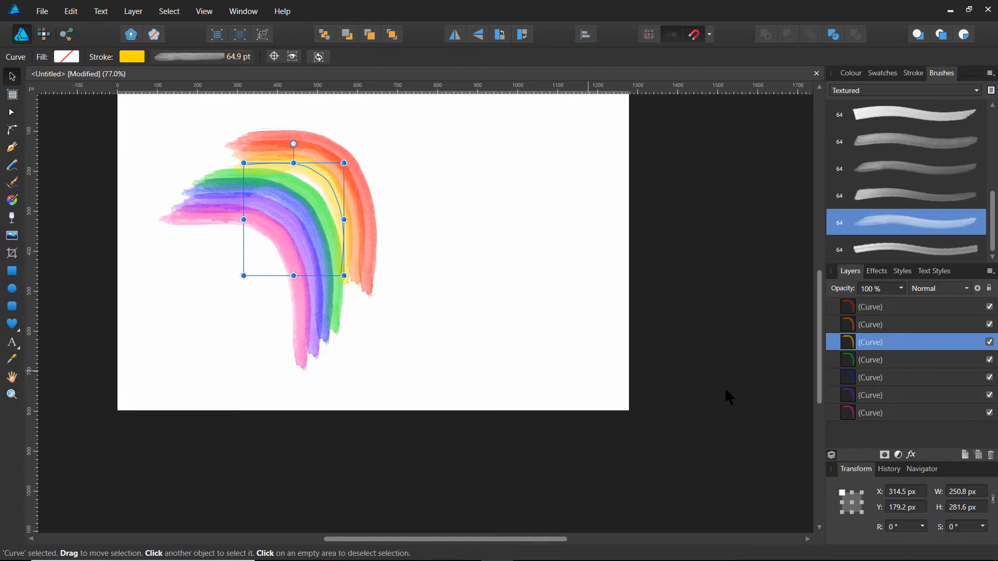
# Shrink the green curve to about 246 × 245 px and the blue curve to about 221 × 222 px from their lower-left corners.
pyautogui.click(910, 361)
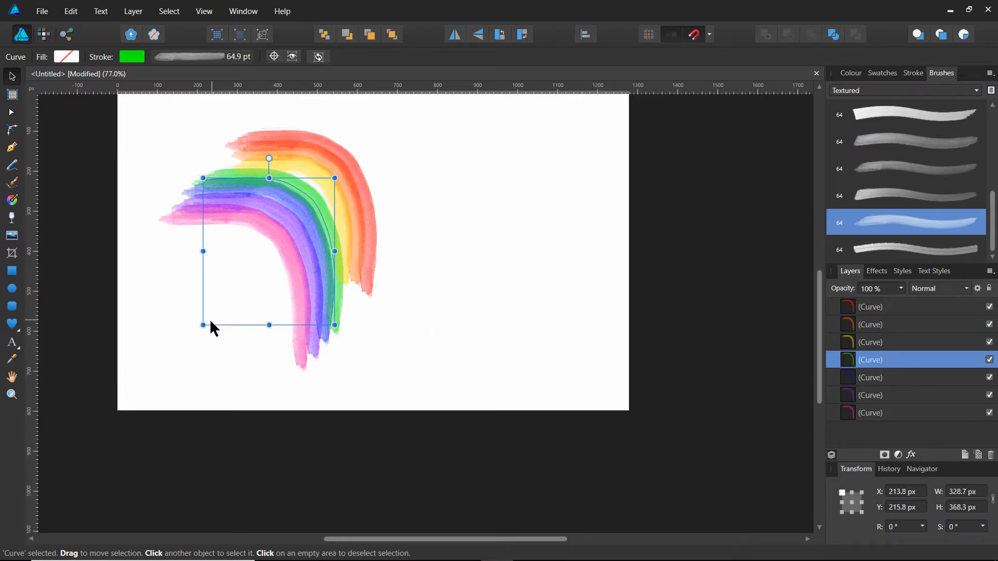
pyautogui.moveTo(203, 326); pyautogui.dragTo(236, 276)
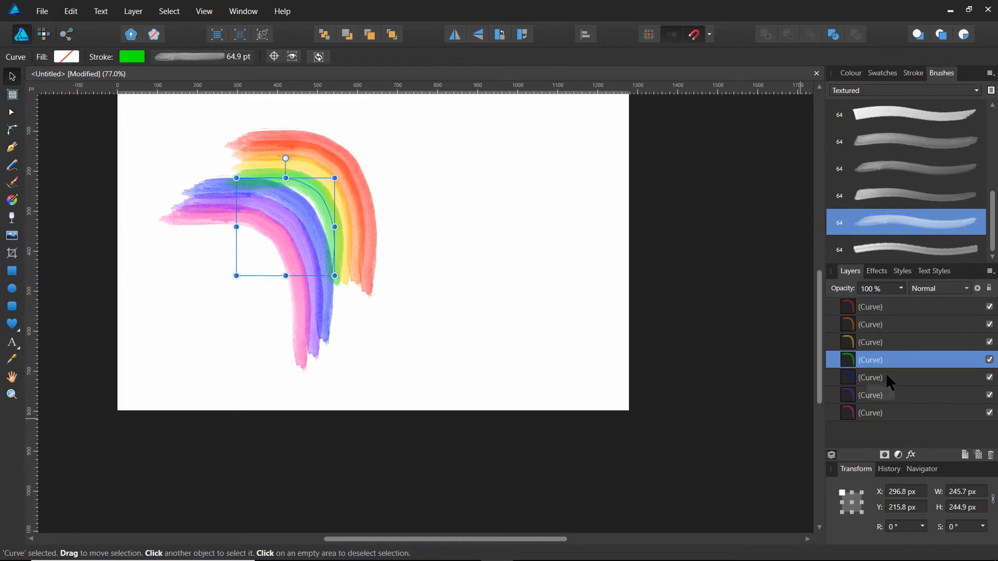
pyautogui.click(866, 383)
pyautogui.moveTo(203, 326); pyautogui.dragTo(237, 271)
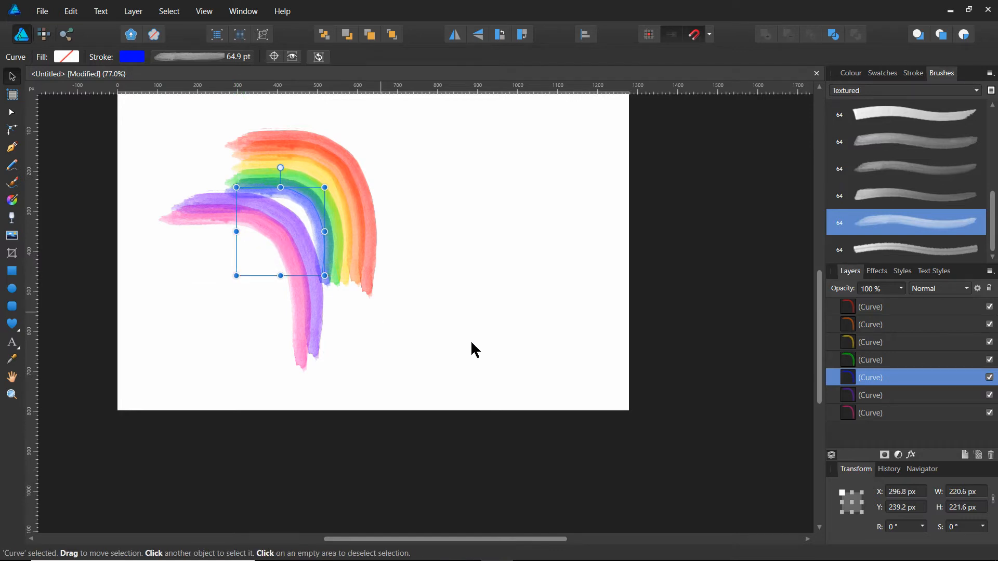
# Shrink the violet curve to about 195 × 184 px and the pink curve to align with its ends, both from the lower-left corner.
pyautogui.click(893, 391)
pyautogui.moveTo(182, 350); pyautogui.dragTo(232, 276)
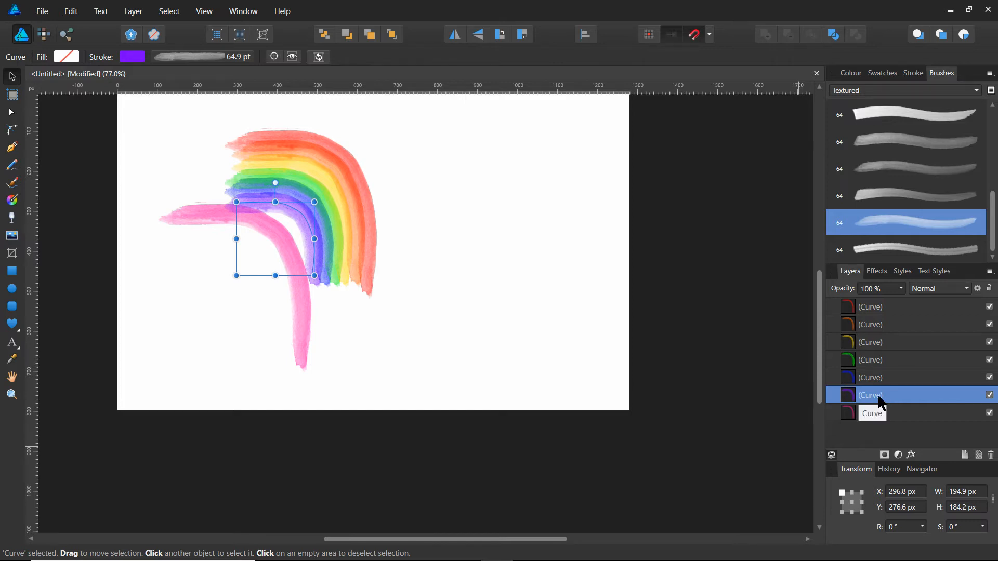
pyautogui.click(903, 413)
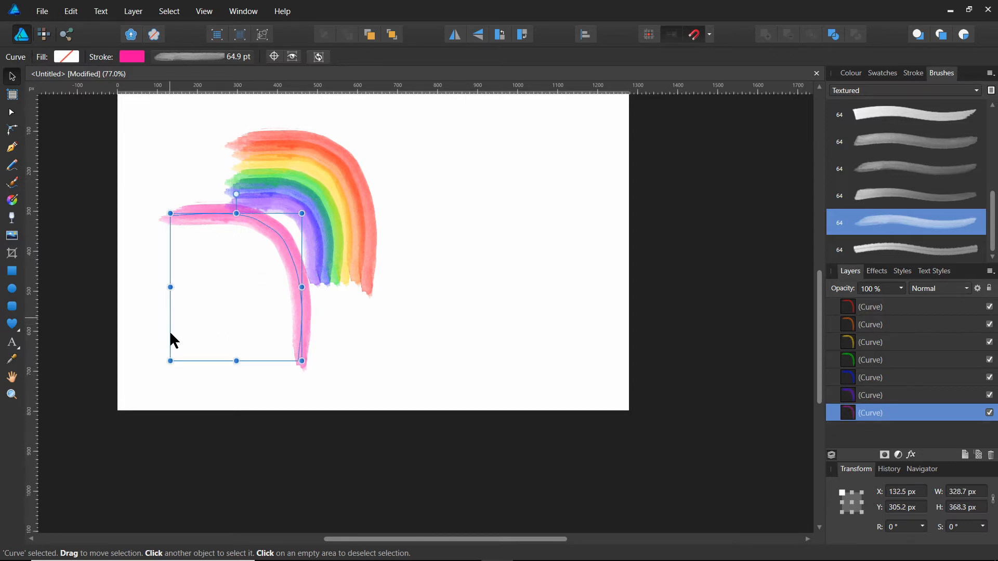
pyautogui.moveTo(170, 361); pyautogui.dragTo(236, 276)
pyautogui.click(326, 343)
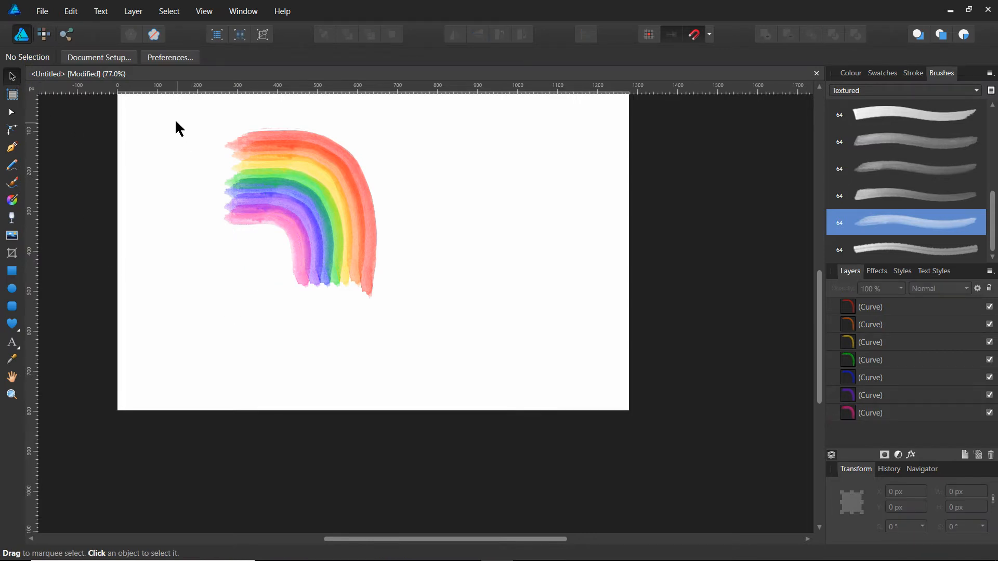
# Select all seven rainbow curves, combine them into one group and deselect it.
pyautogui.moveTo(182, 111); pyautogui.dragTo(453, 363)
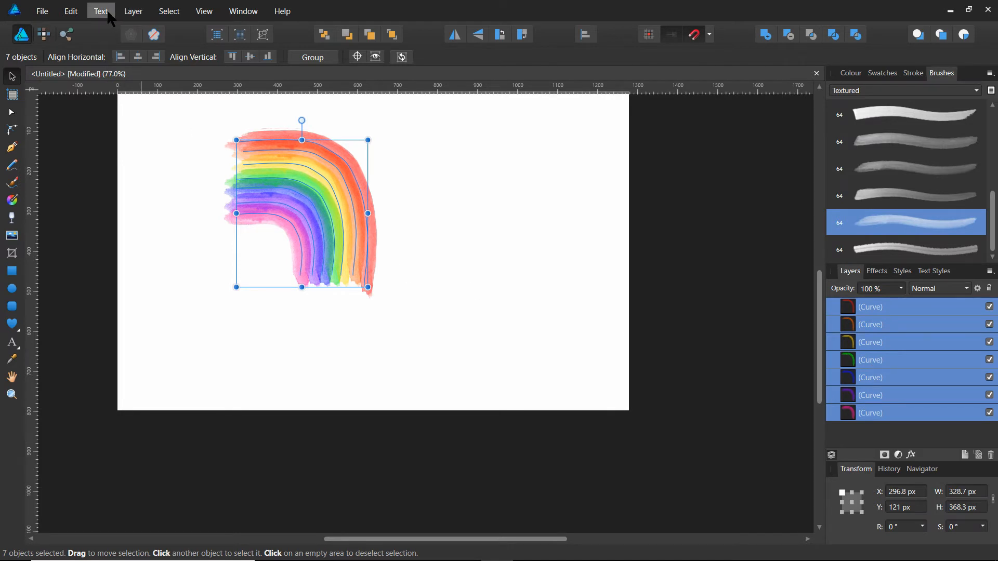
pyautogui.click(133, 12)
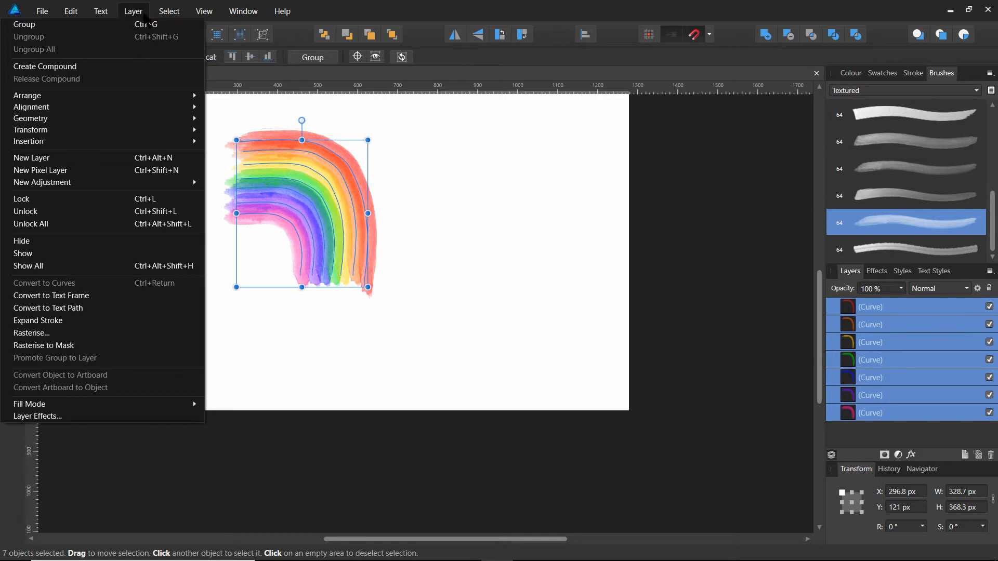
pyautogui.click(140, 15)
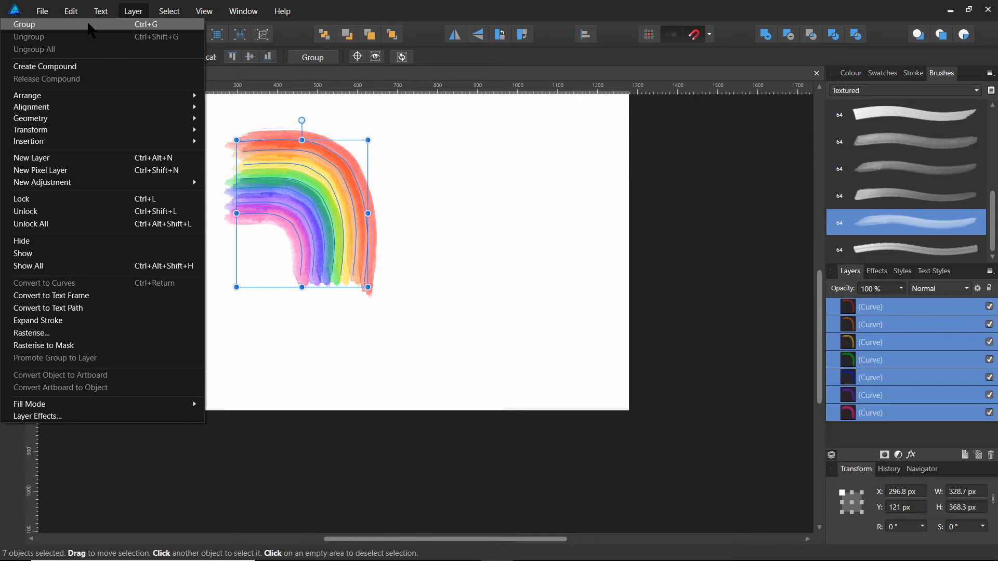
pyautogui.click(88, 24)
pyautogui.click(472, 250)
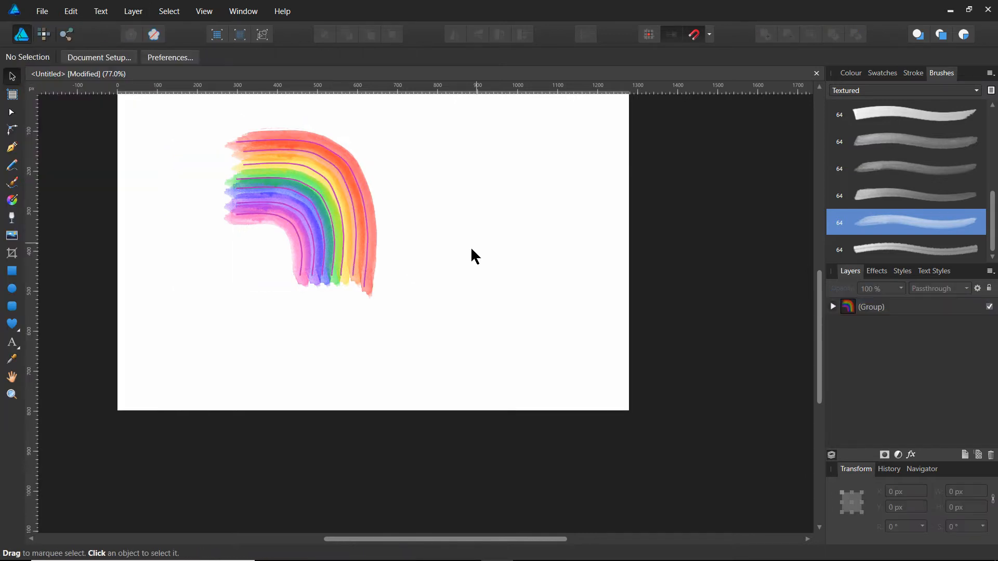
# Move the rainbow group to about X 162 px, Y 202 px in the left part of the page and deselect it.
pyautogui.moveTo(280, 214); pyautogui.dragTo(261, 271)
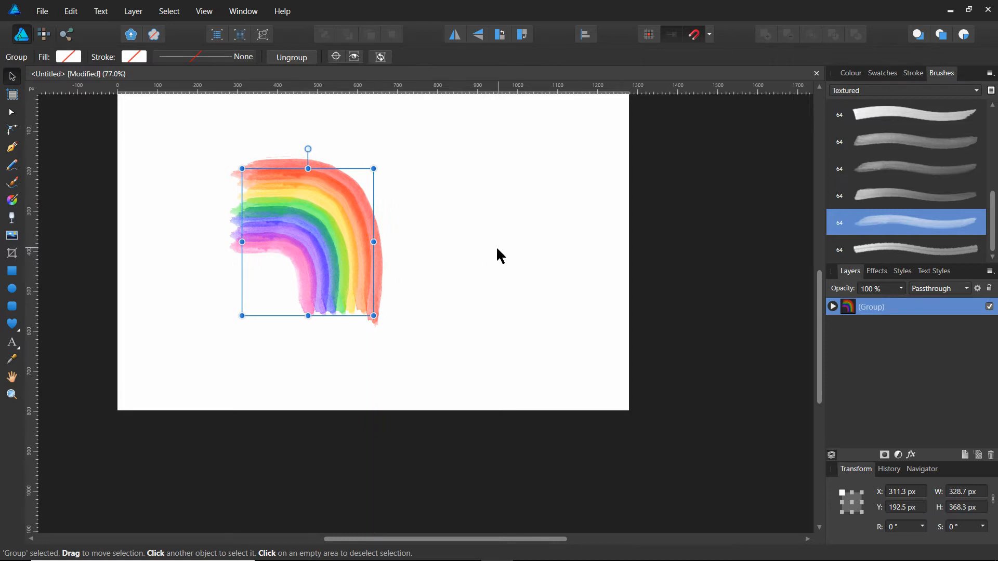
pyautogui.click(497, 249)
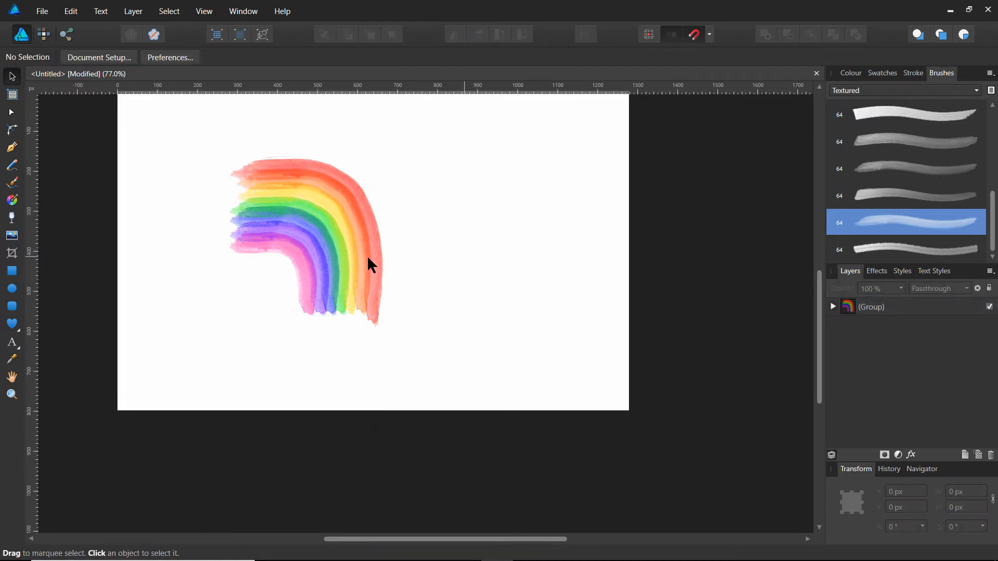
pyautogui.moveTo(324, 229); pyautogui.dragTo(263, 229)
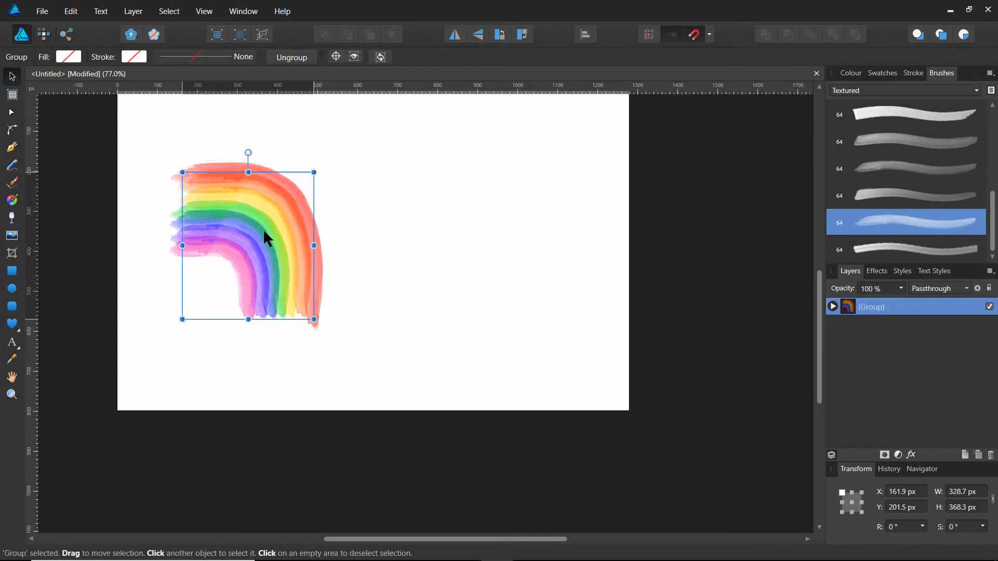
pyautogui.click(432, 253)
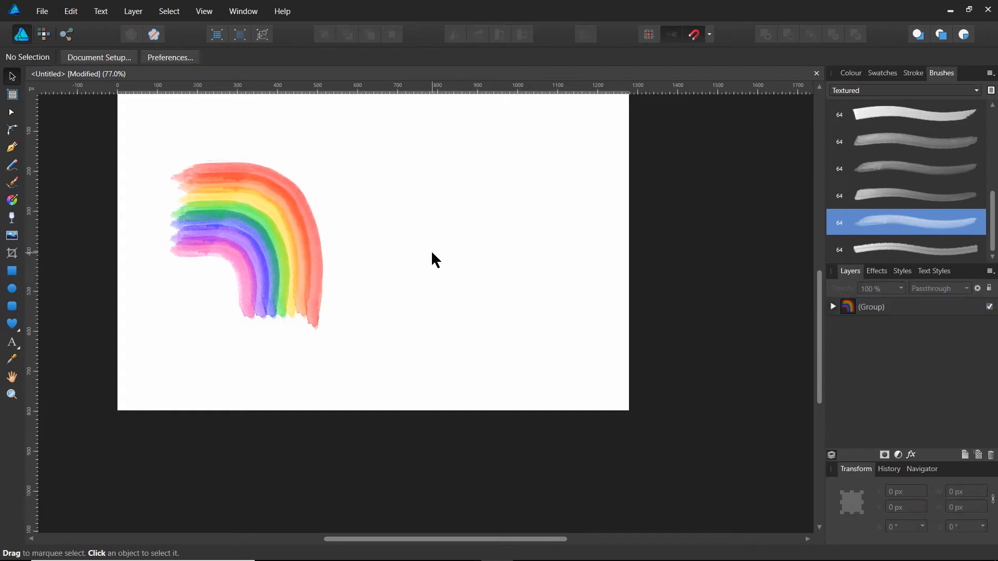
# Add the artistic text "R" in Arial at 36 pt, to the right of the rainbow, and deselect it.
pyautogui.click(13, 345)
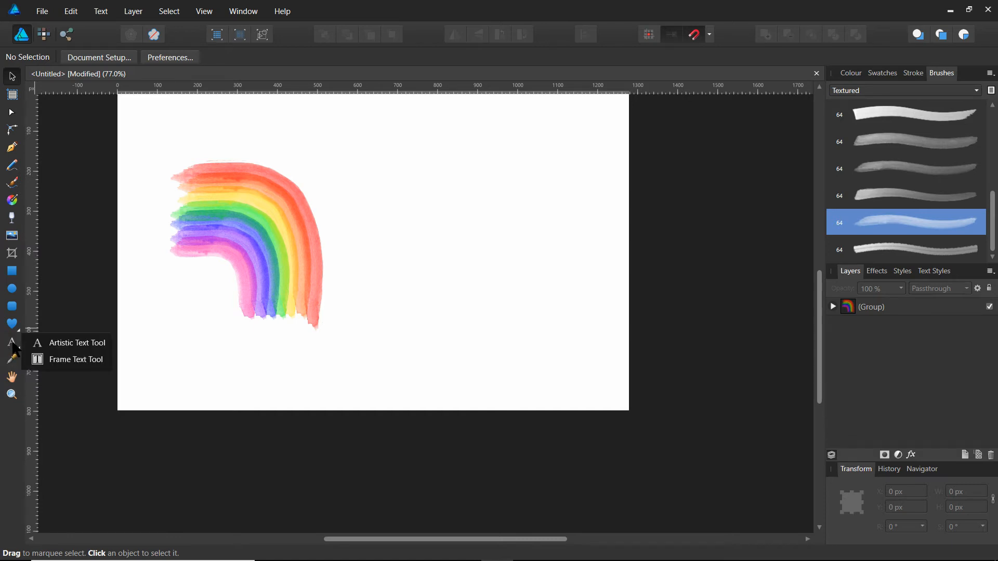
pyautogui.click(69, 343)
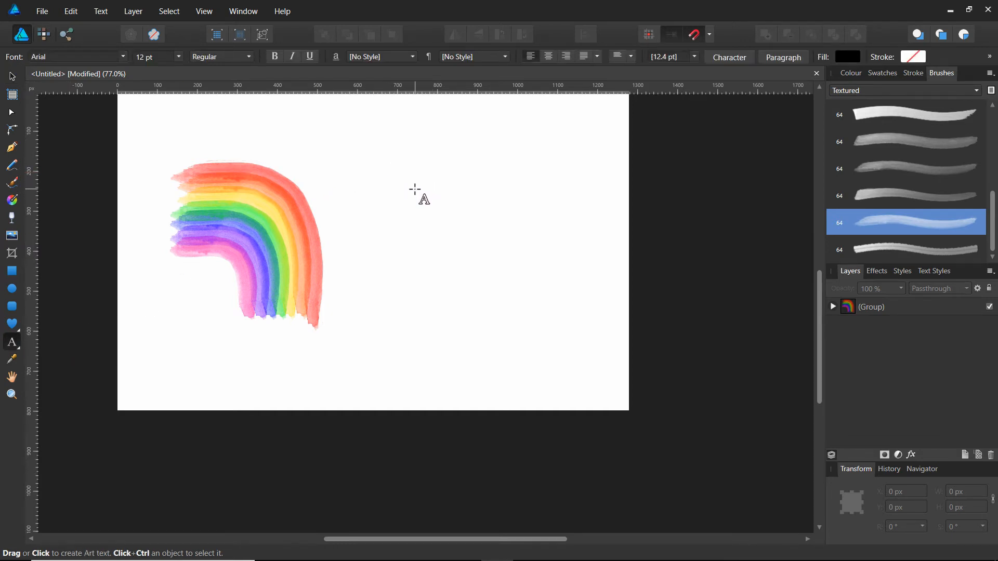
pyautogui.click(414, 190)
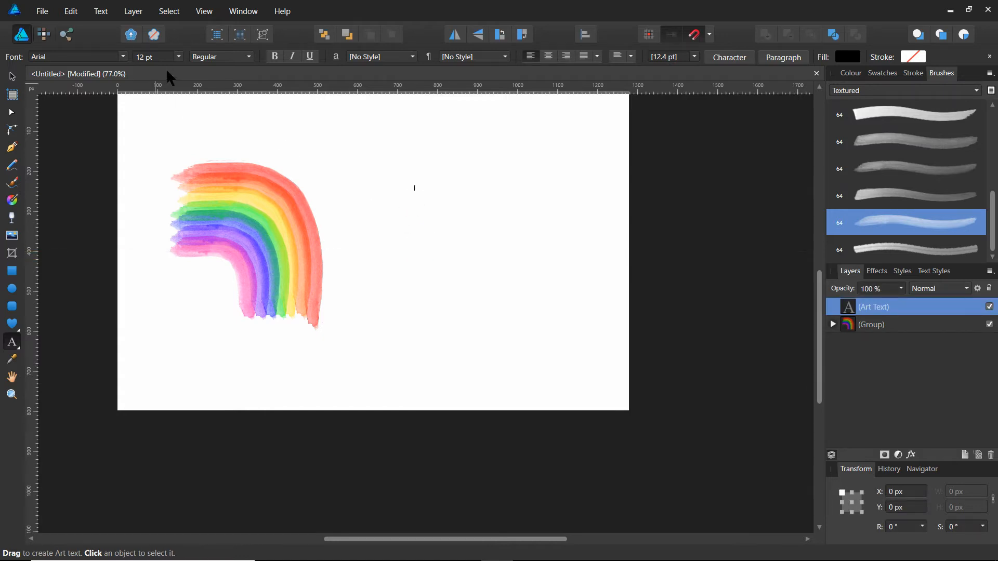
pyautogui.click(178, 57)
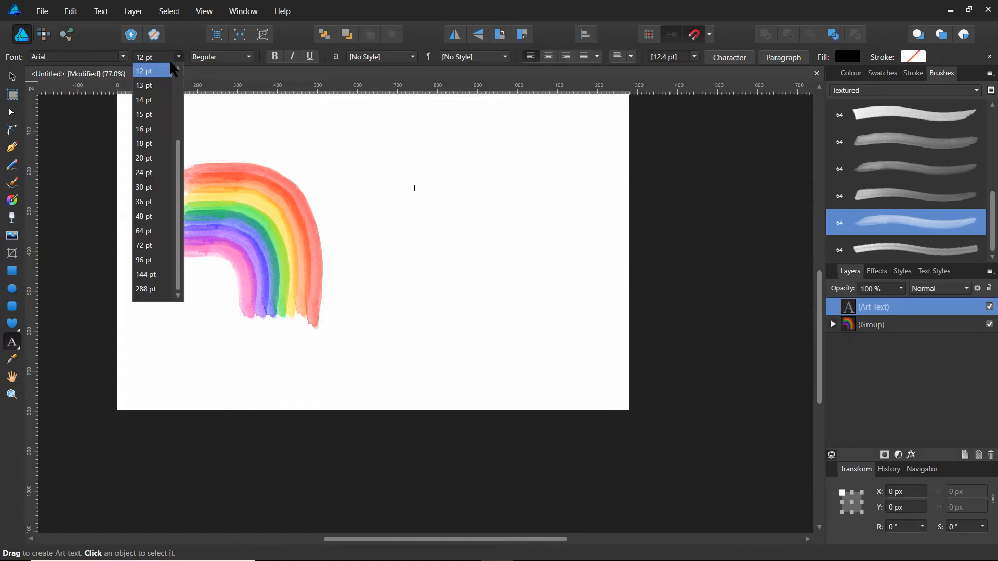
pyautogui.click(143, 158)
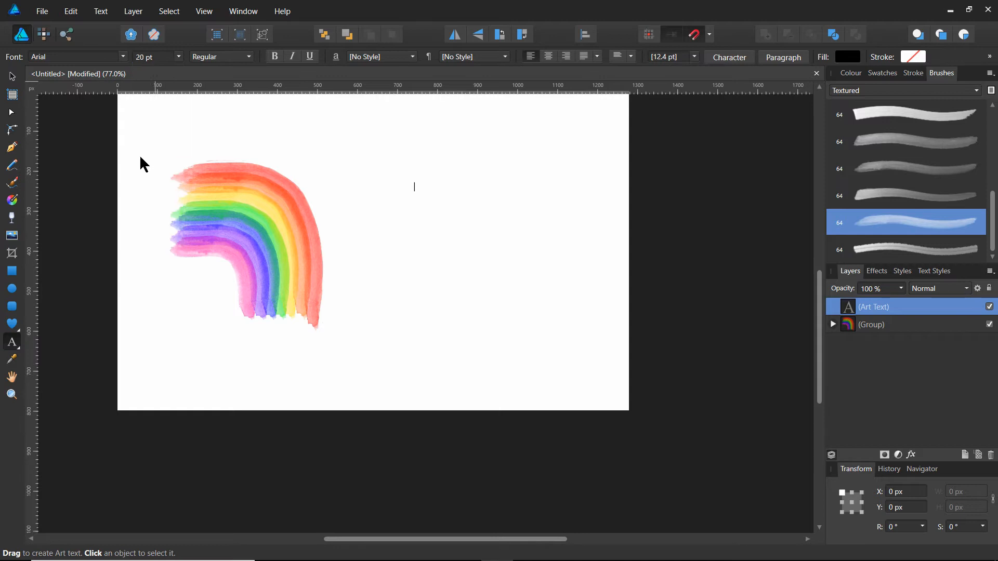
pyautogui.click(178, 57)
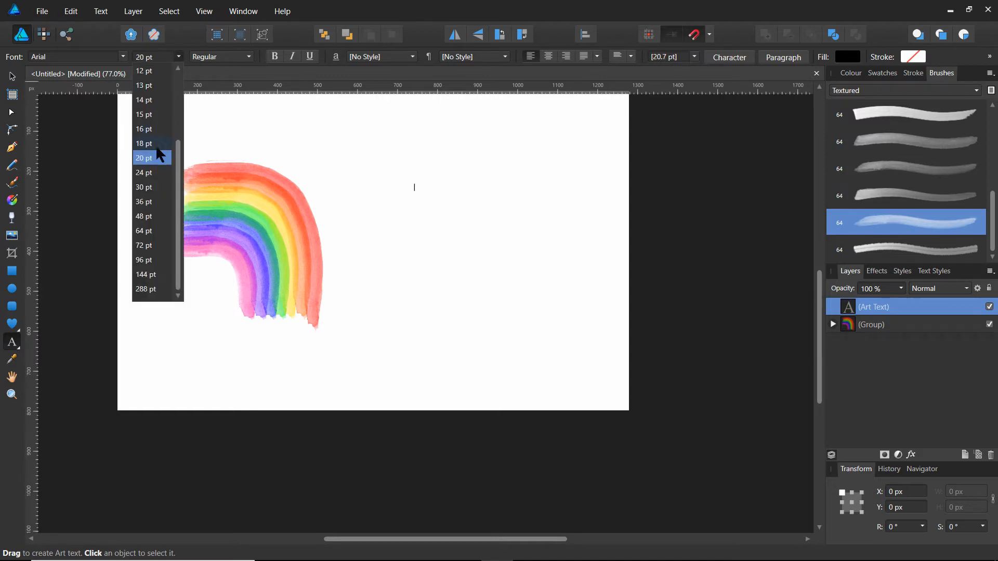
pyautogui.click(141, 202)
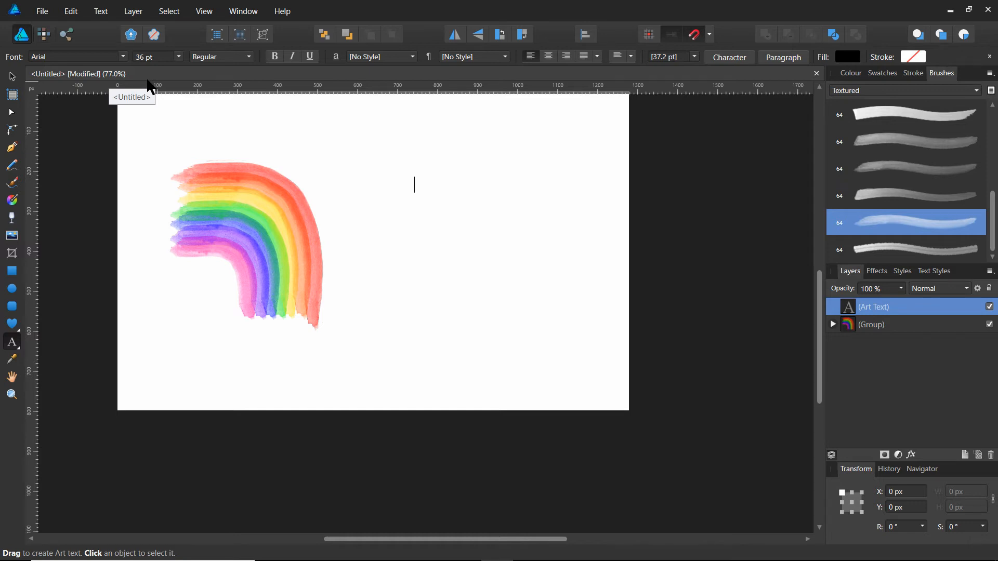
pyautogui.write('R')
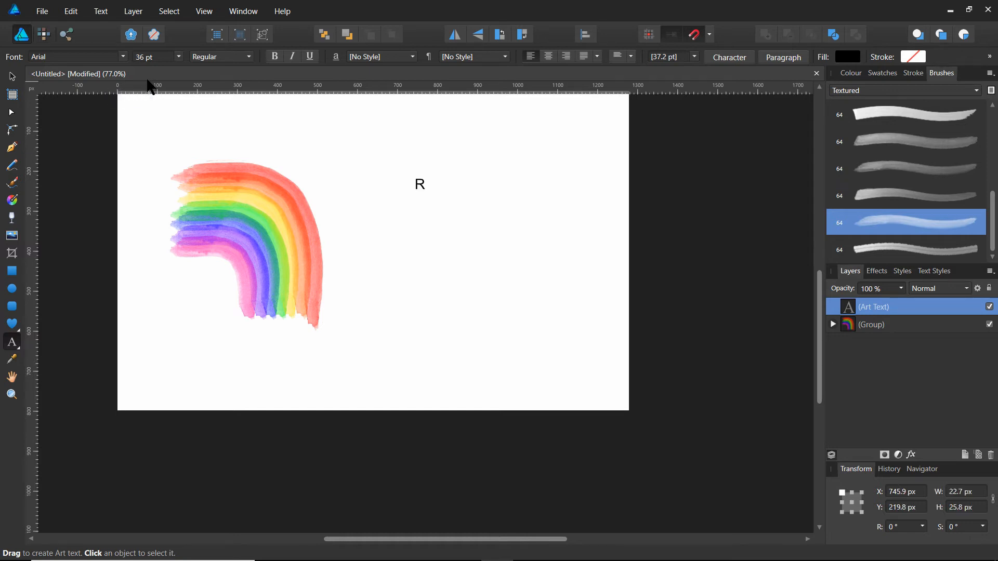
pyautogui.press('Escape')
pyautogui.click(12, 76)
pyautogui.click(371, 275)
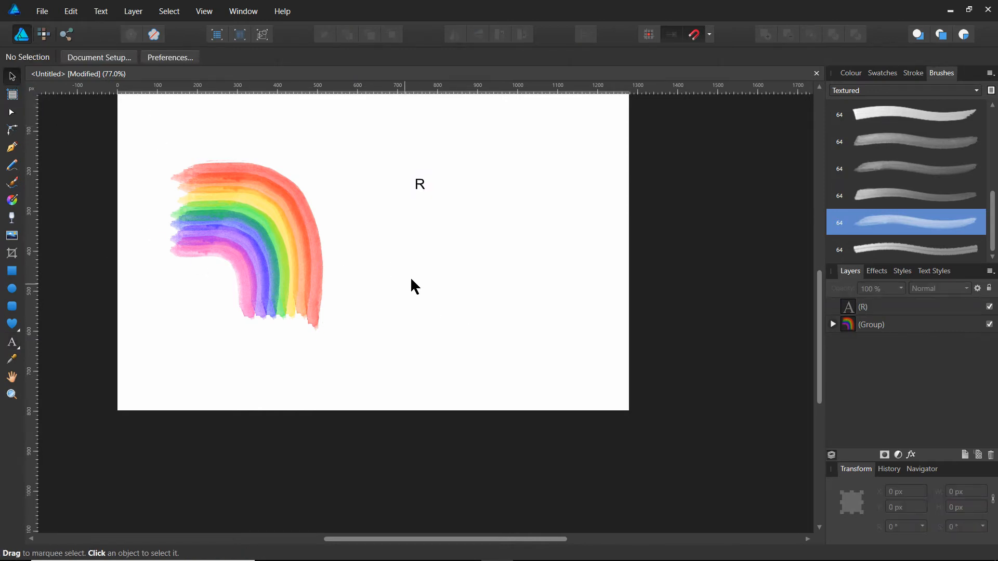
# Add a separate artistic text "C" just below the letter R and deselect it.
pyautogui.click(12, 343)
pyautogui.click(419, 205)
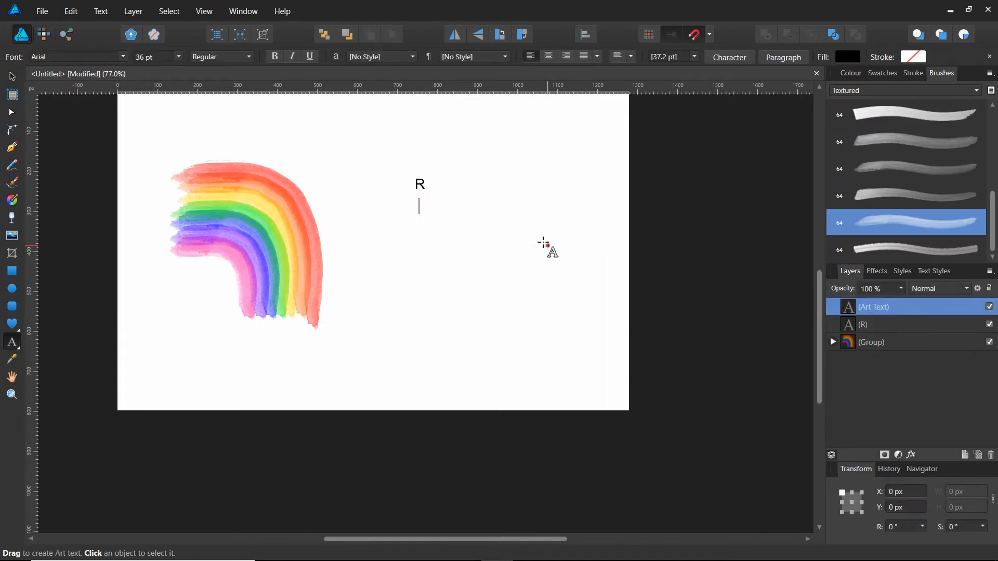
pyautogui.write('C')
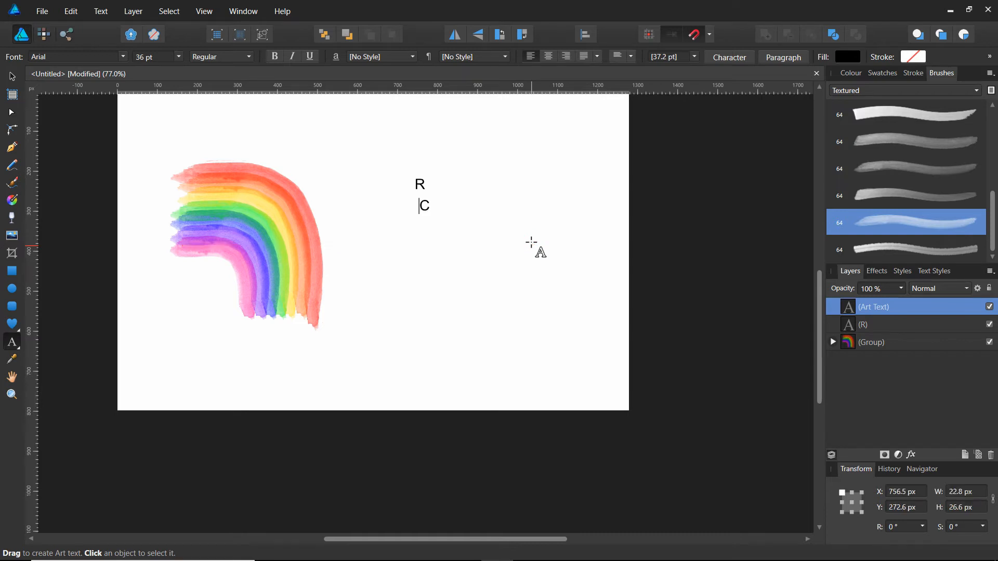
pyautogui.press('Escape')
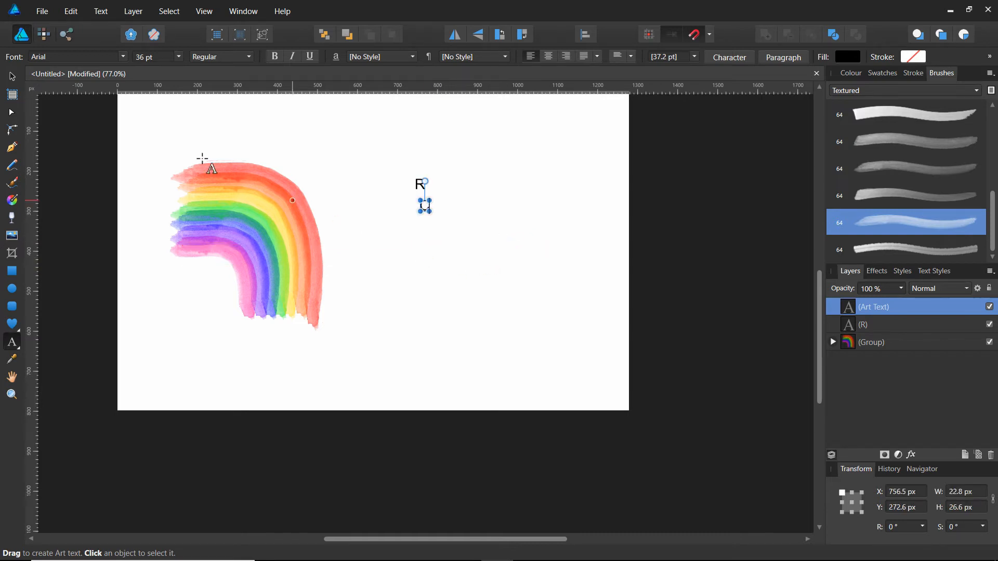
pyautogui.click(11, 77)
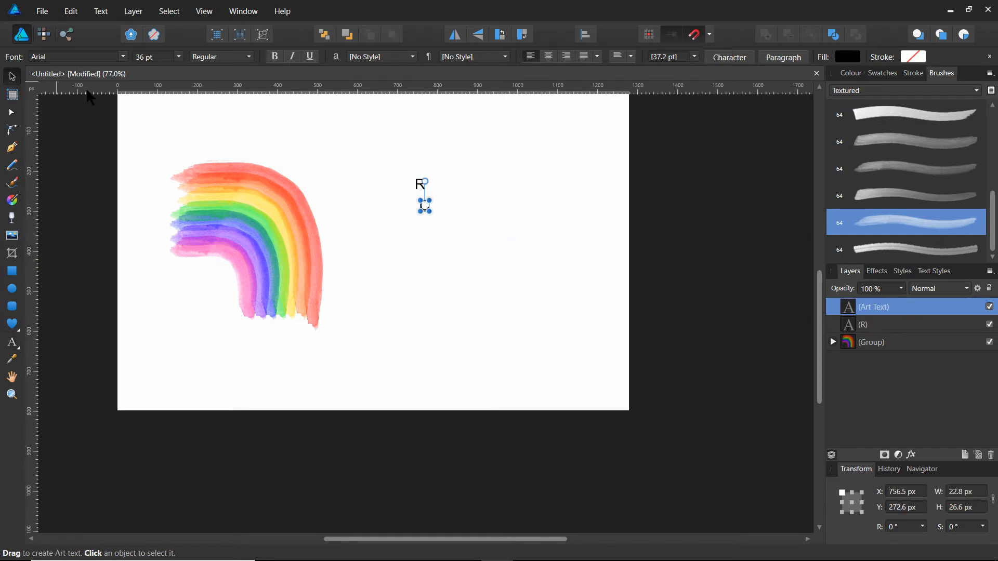
pyautogui.click(472, 270)
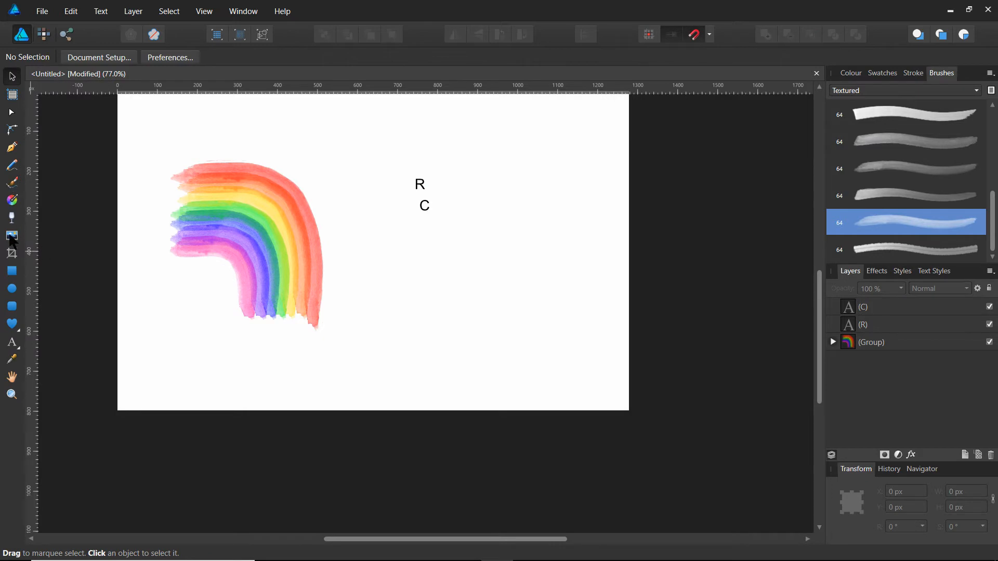
# Add a separate artistic text "G" just below the letter C and deselect it.
pyautogui.click(12, 344)
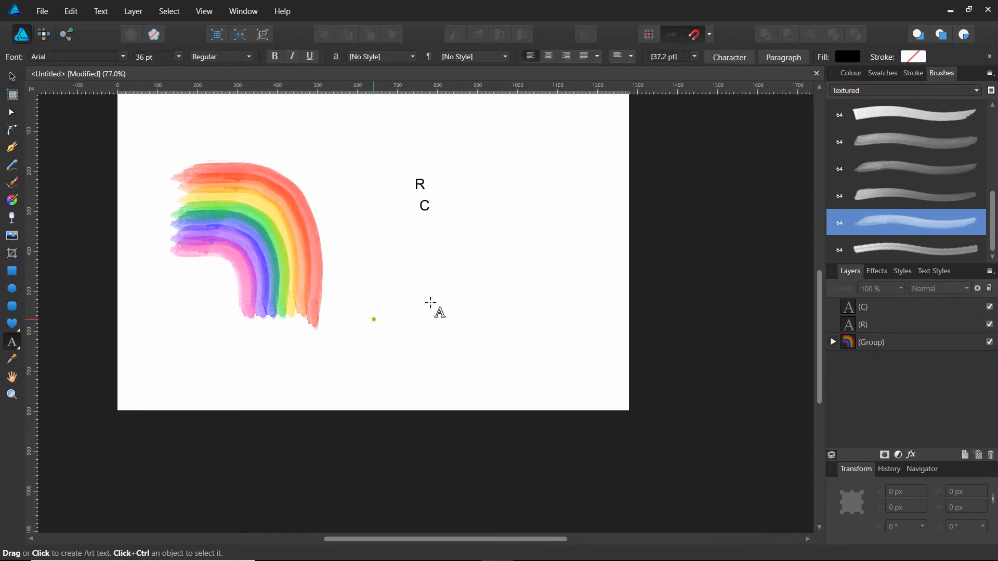
pyautogui.click(426, 228)
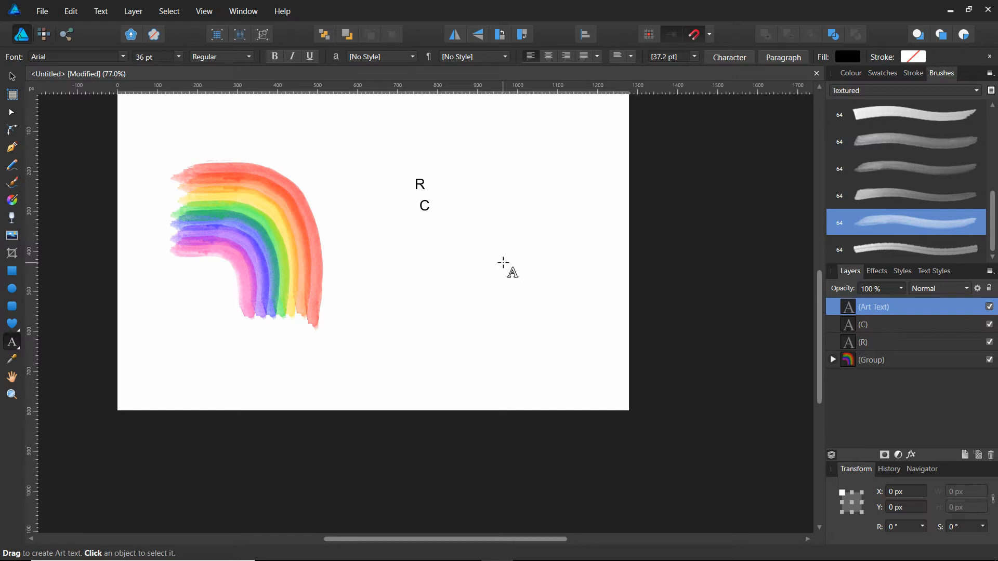
pyautogui.write('G')
pyautogui.press('Escape')
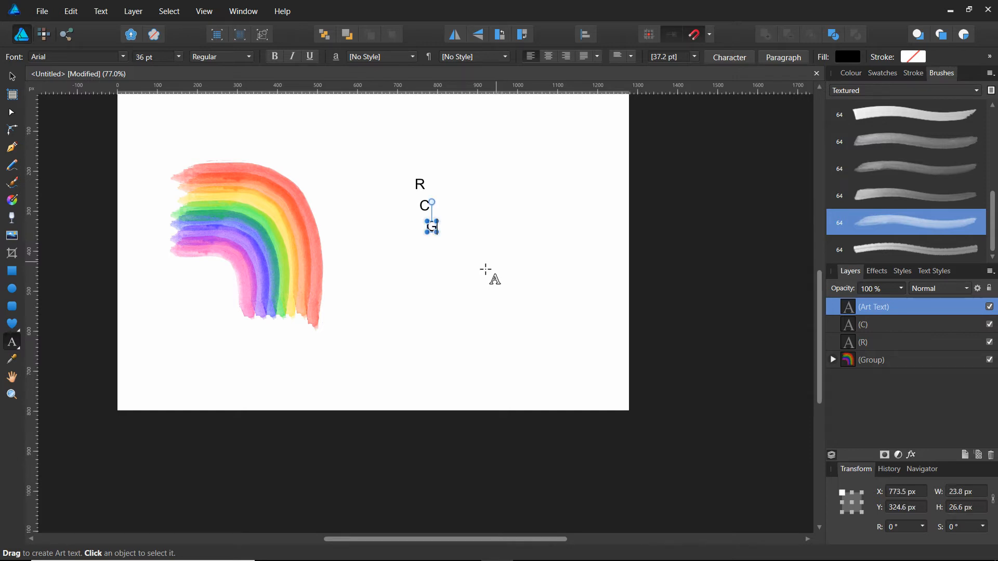
pyautogui.click(12, 77)
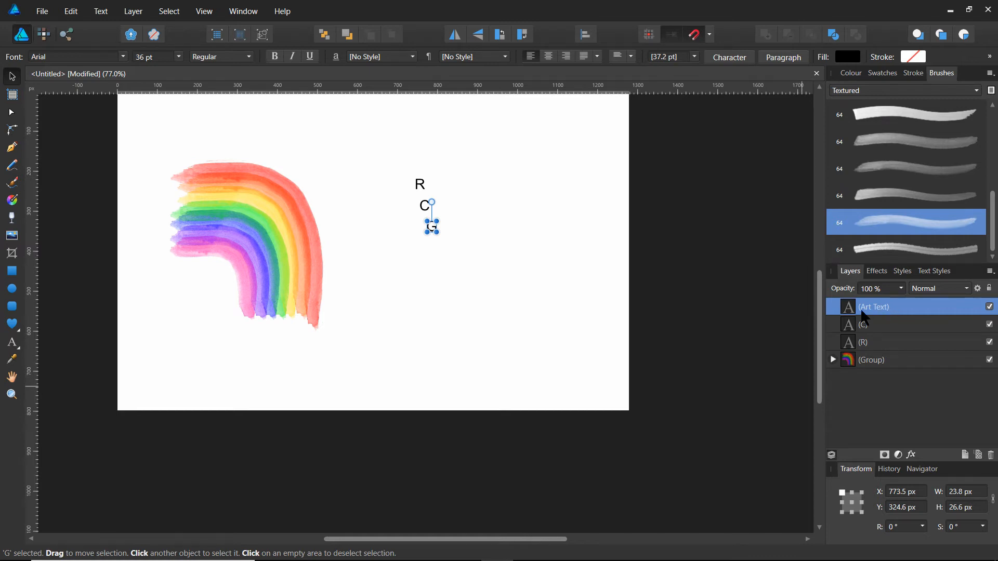
pyautogui.click(433, 256)
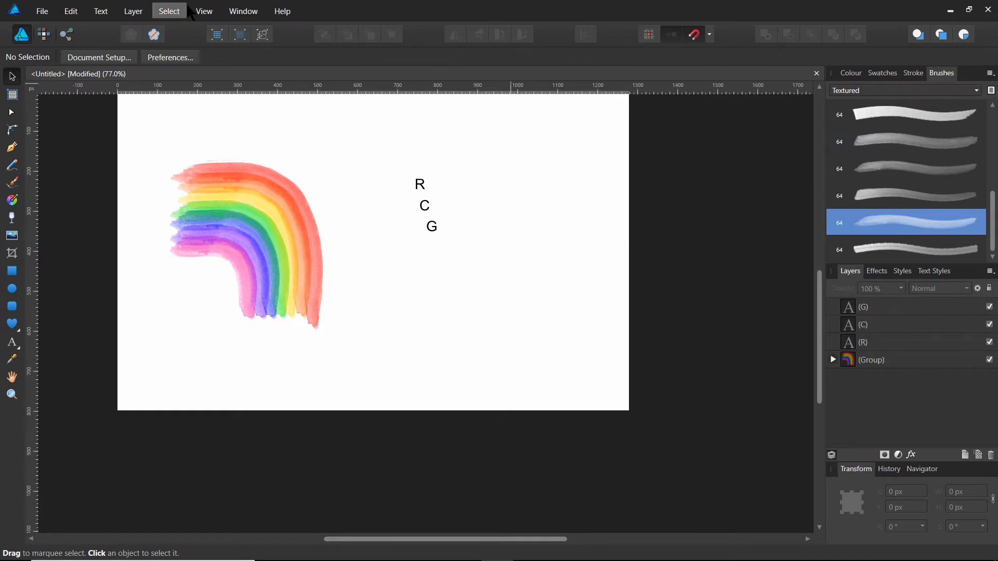
# Place a horizontal ruler guide at about Y 170 px, just above the top of the rainbow.
pyautogui.click(204, 8)
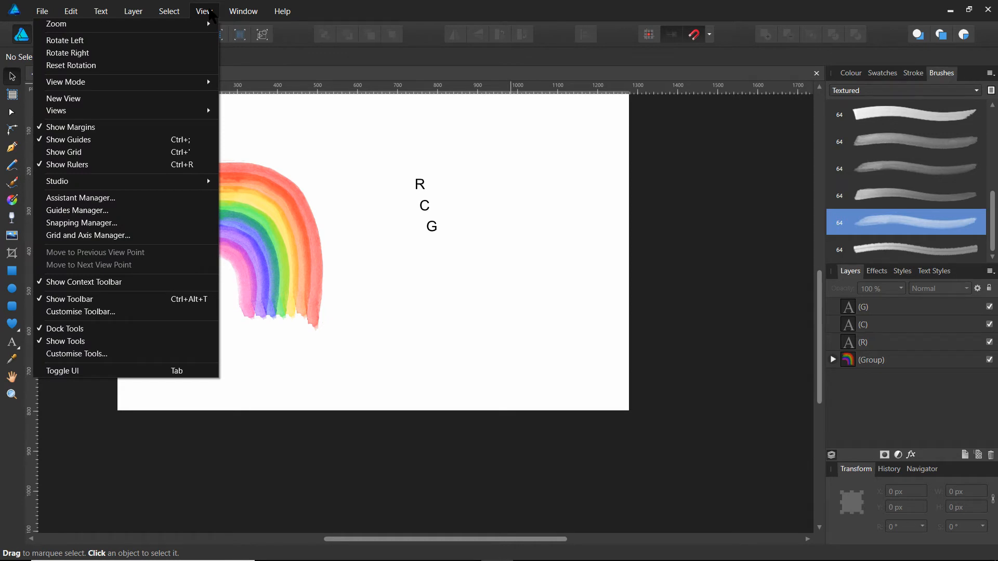
pyautogui.moveTo(251, 13)
pyautogui.moveTo(207, 16)
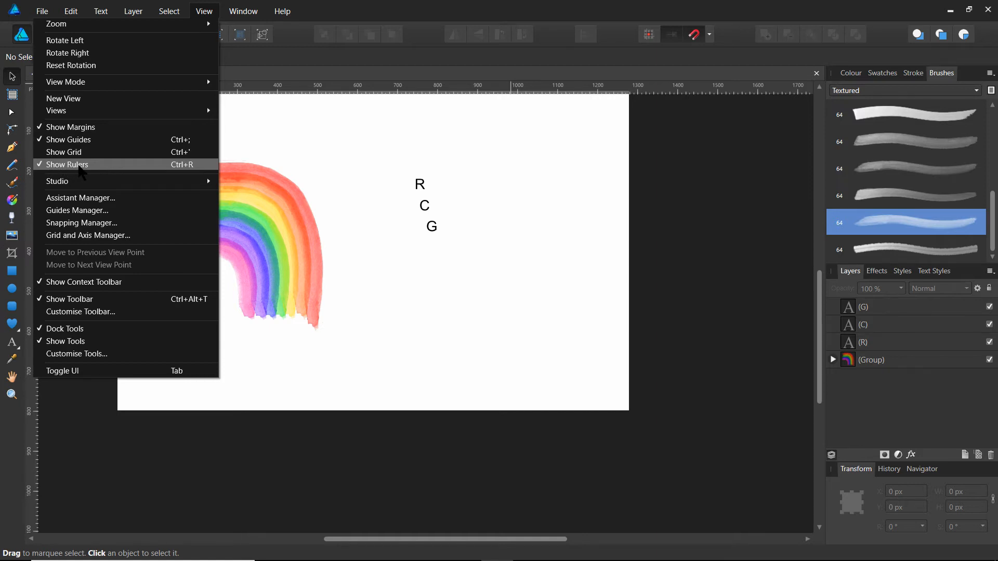
pyautogui.click(675, 61)
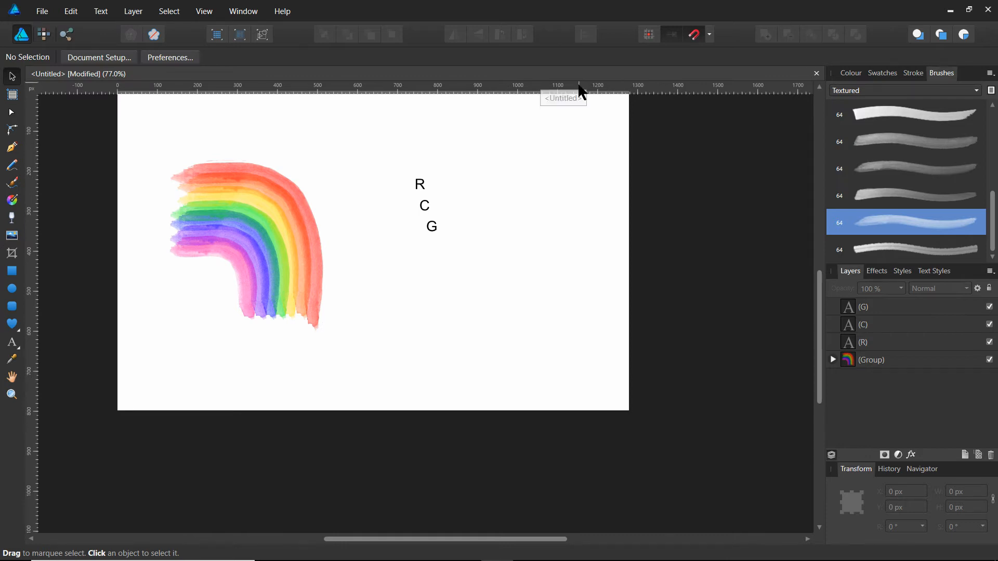
pyautogui.moveTo(664, 90); pyautogui.dragTo(460, 156)
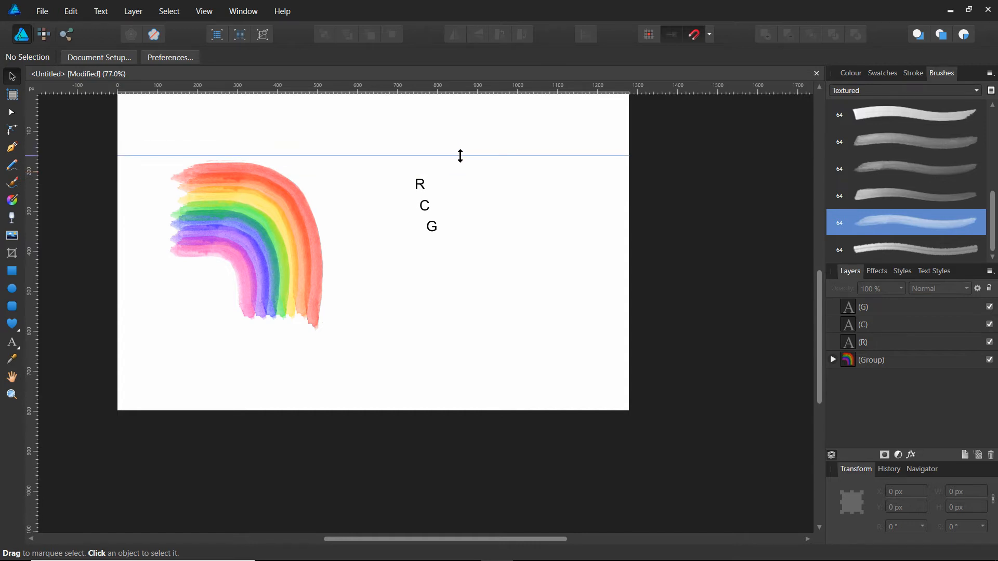
pyautogui.moveTo(460, 156); pyautogui.dragTo(461, 160)
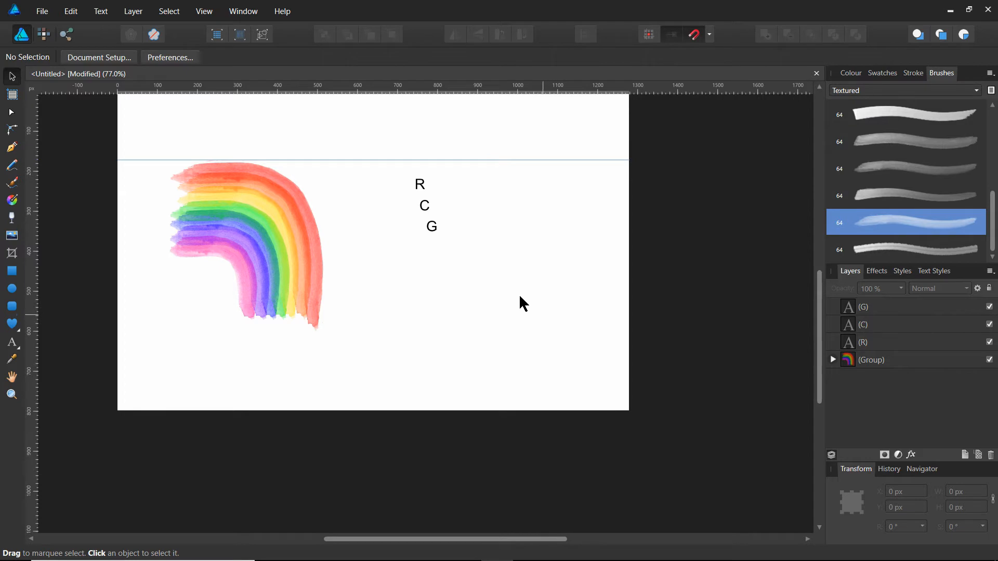
# Move the letter R up so that its base sits on the guide and set its font size to 96 pt.
pyautogui.click(421, 187)
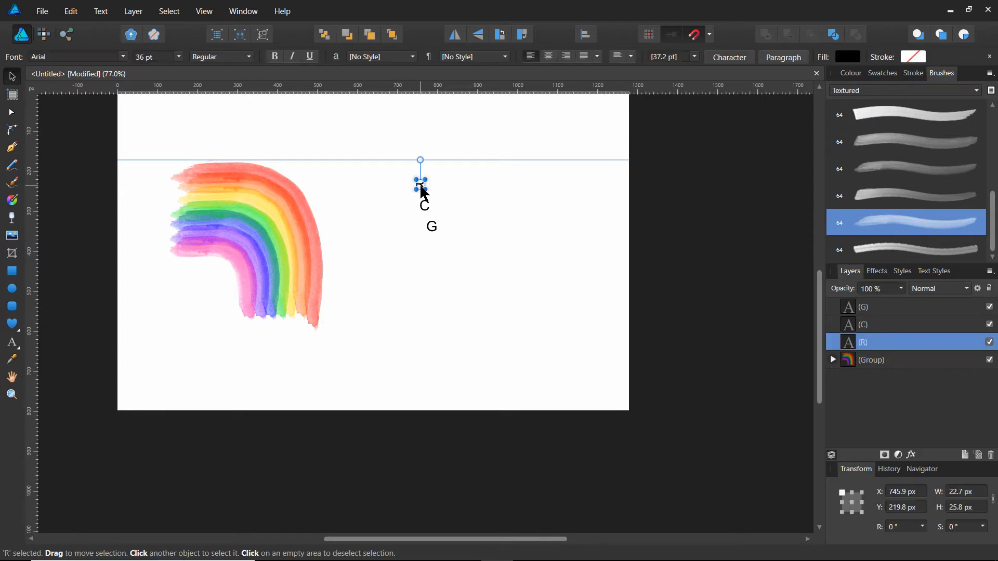
pyautogui.moveTo(424, 191); pyautogui.dragTo(411, 159)
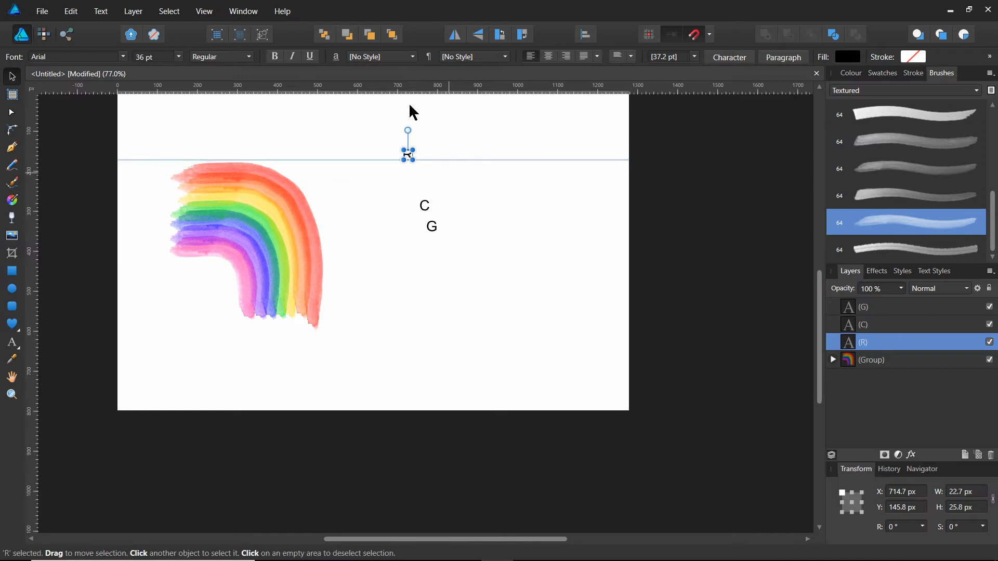
pyautogui.click(13, 343)
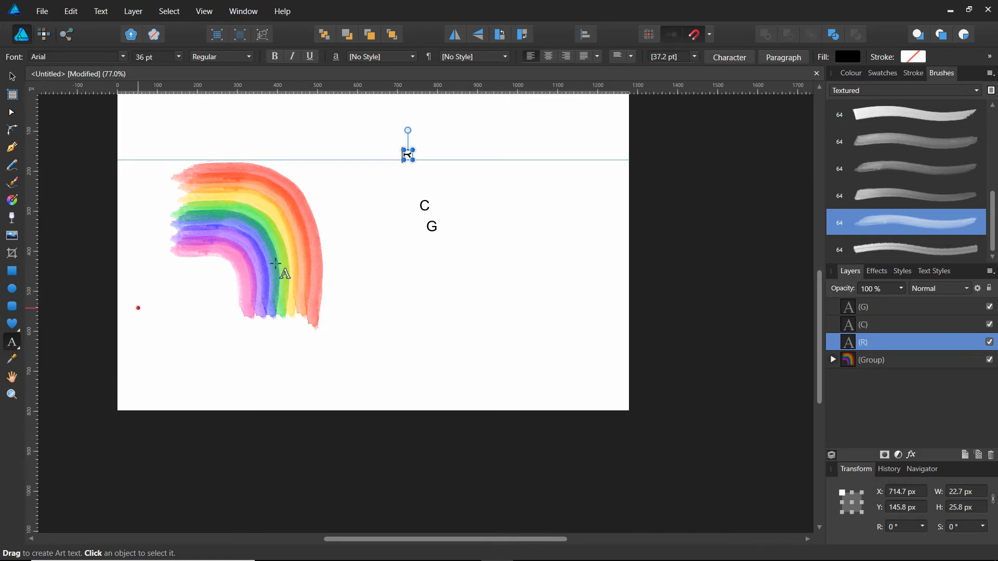
pyautogui.click(179, 56)
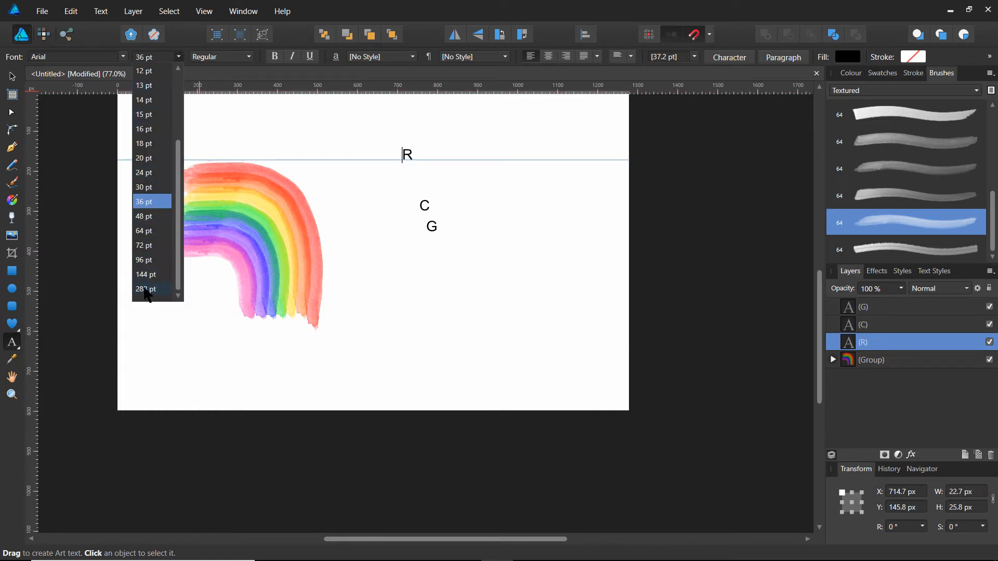
pyautogui.click(143, 260)
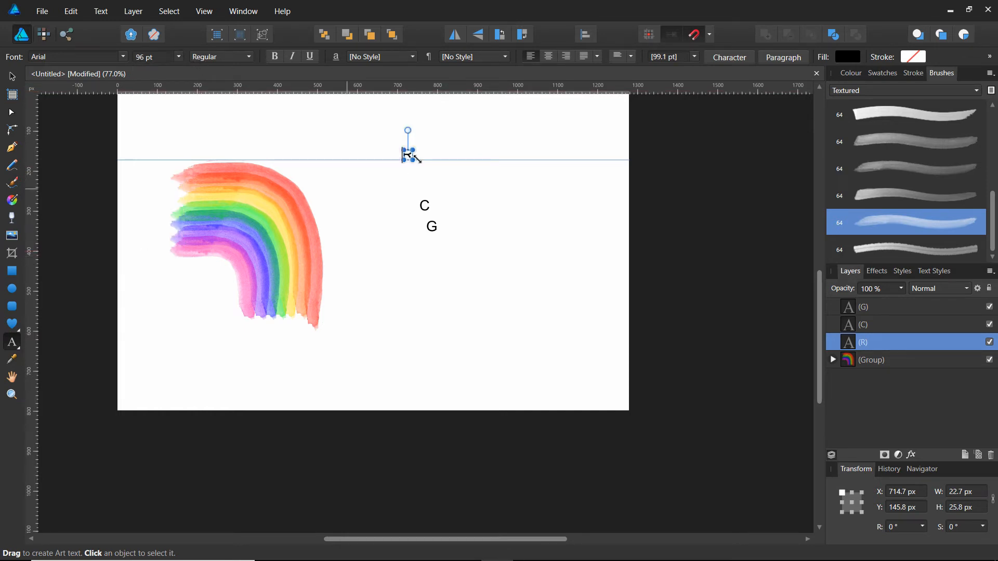
pyautogui.click(408, 156)
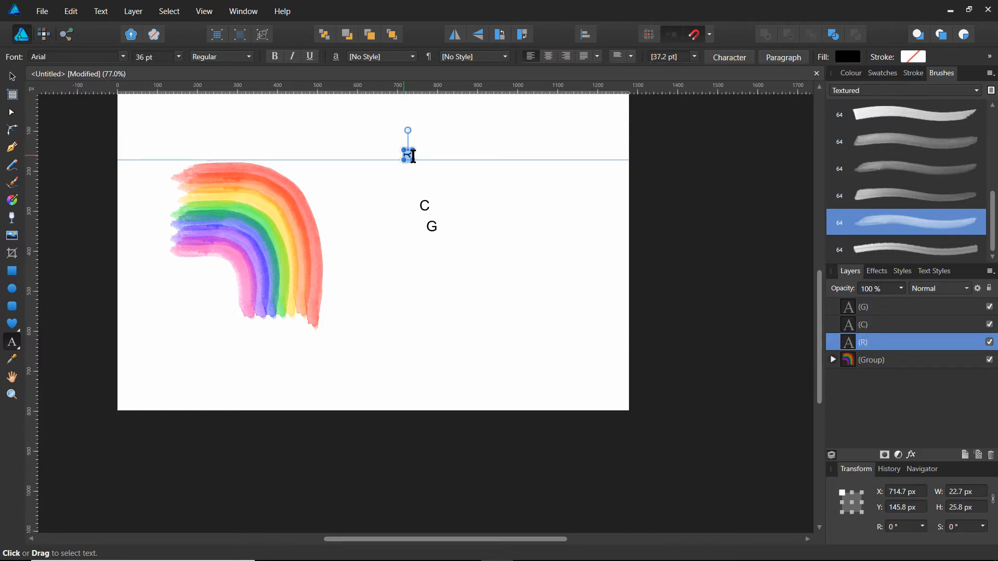
pyautogui.click(179, 56)
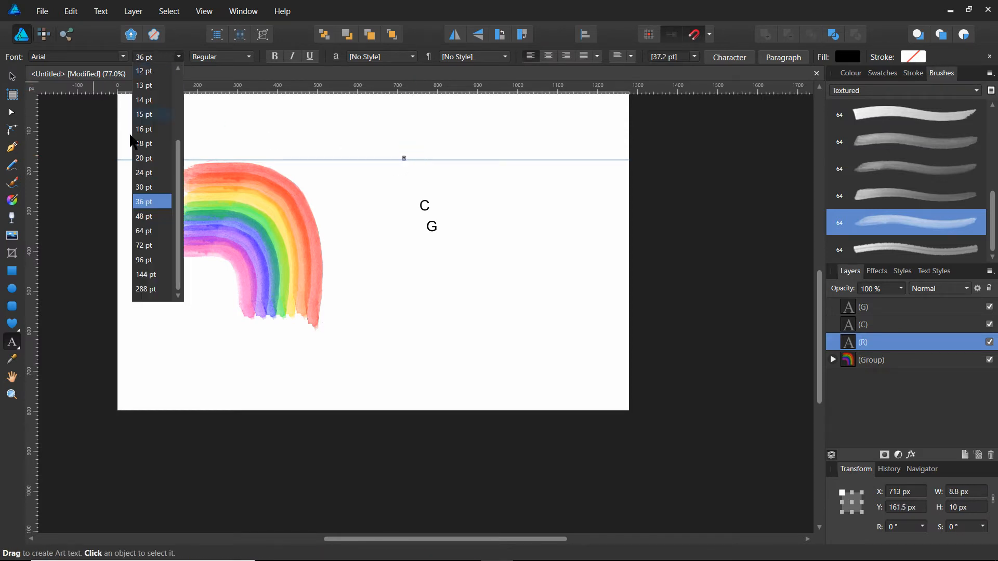
pyautogui.click(143, 260)
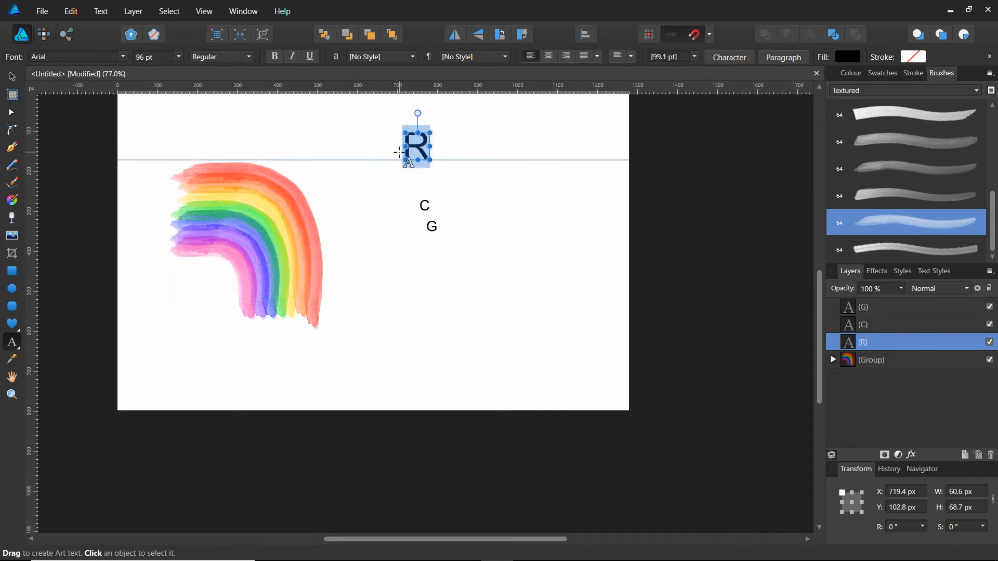
pyautogui.scroll(3, 421, 197)
pyautogui.scroll(1, 421, 198)
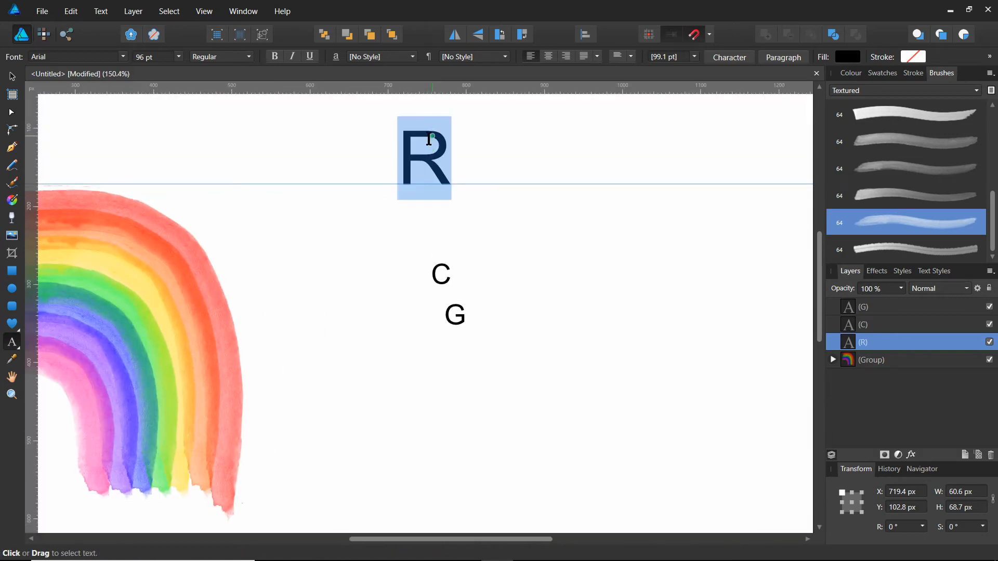
pyautogui.scroll(1, 446, 163)
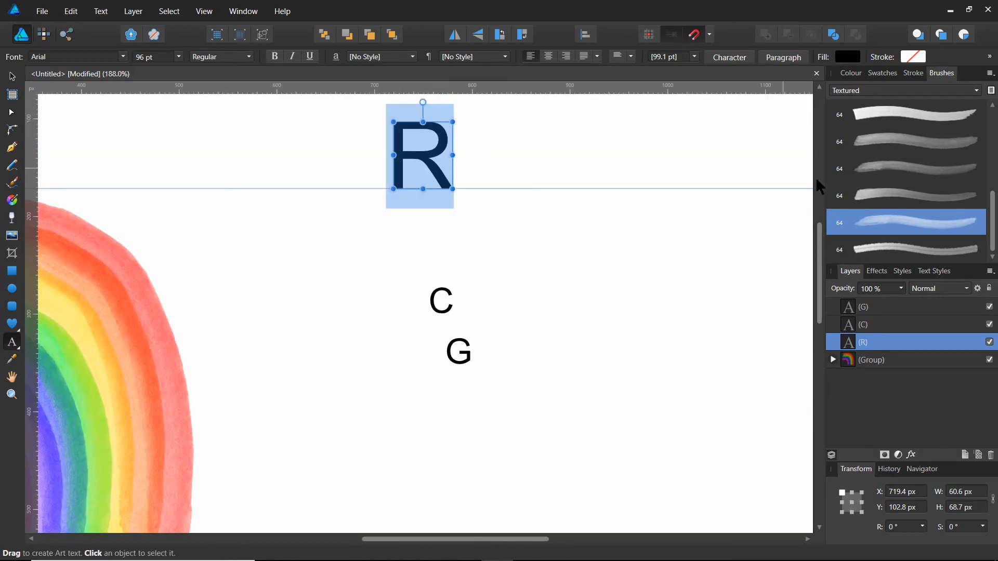
pyautogui.moveTo(820, 250); pyautogui.dragTo(819, 210)
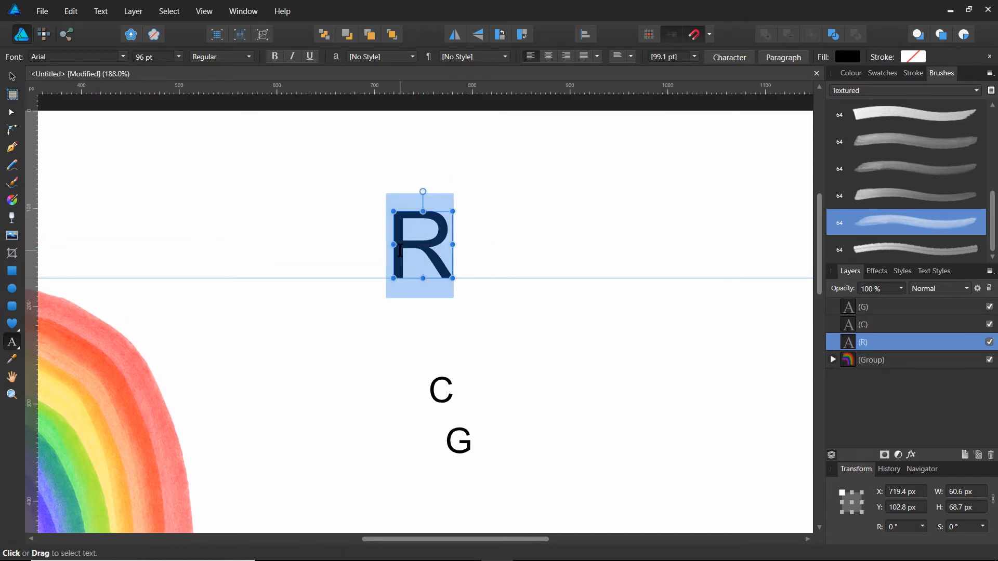
# Change the font of the letter R to Empire State Deco.
pyautogui.click(66, 54)
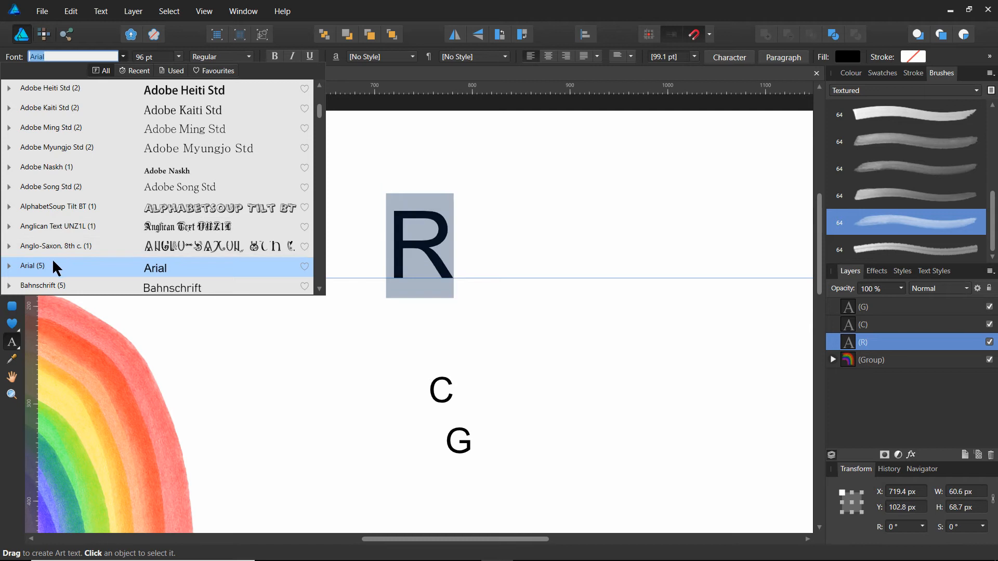
pyautogui.scroll(-8, 48, 285)
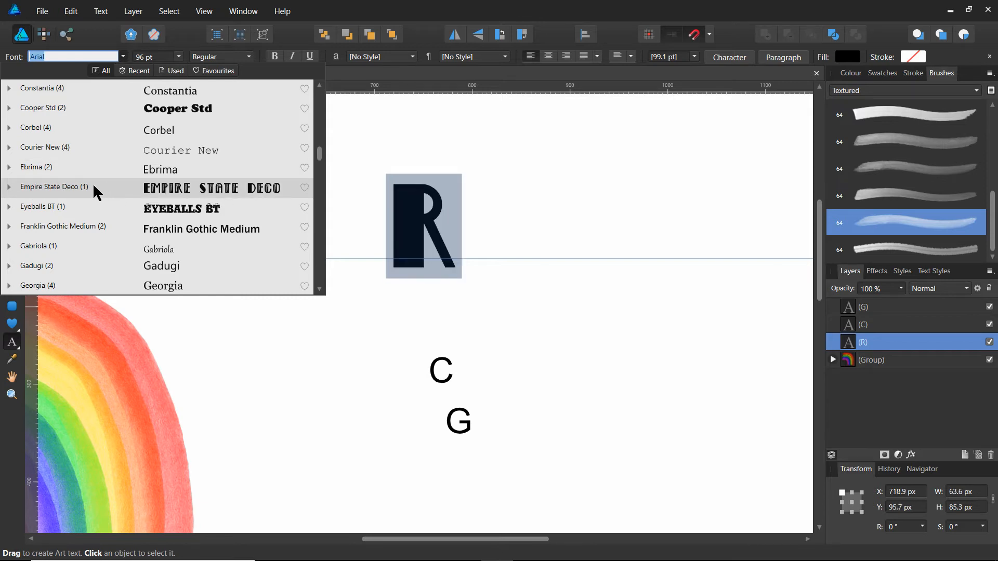
pyautogui.click(60, 187)
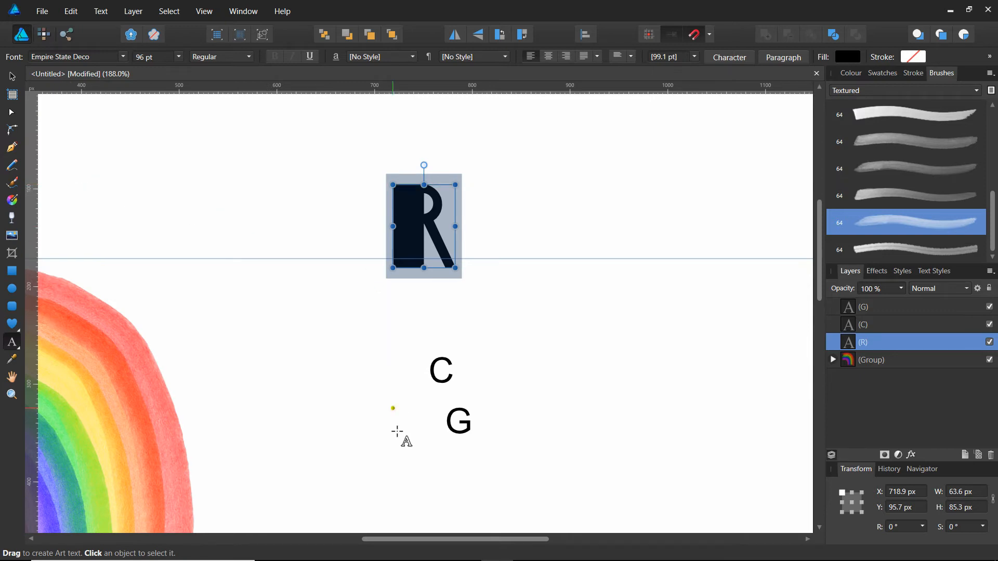
# Set the letter C to the Empire State Deco font at 96 pt.
pyautogui.click(431, 370)
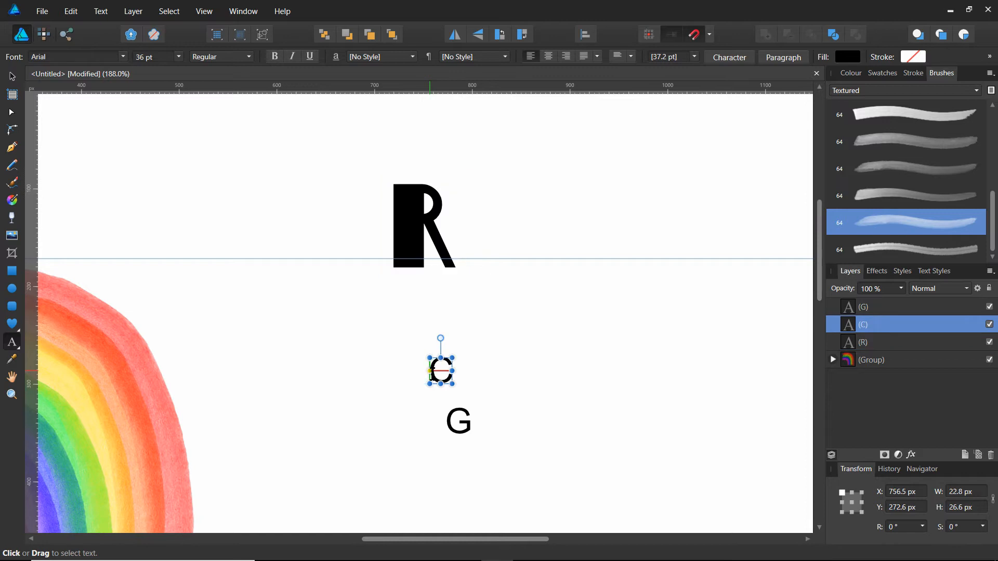
pyautogui.doubleClick(442, 372)
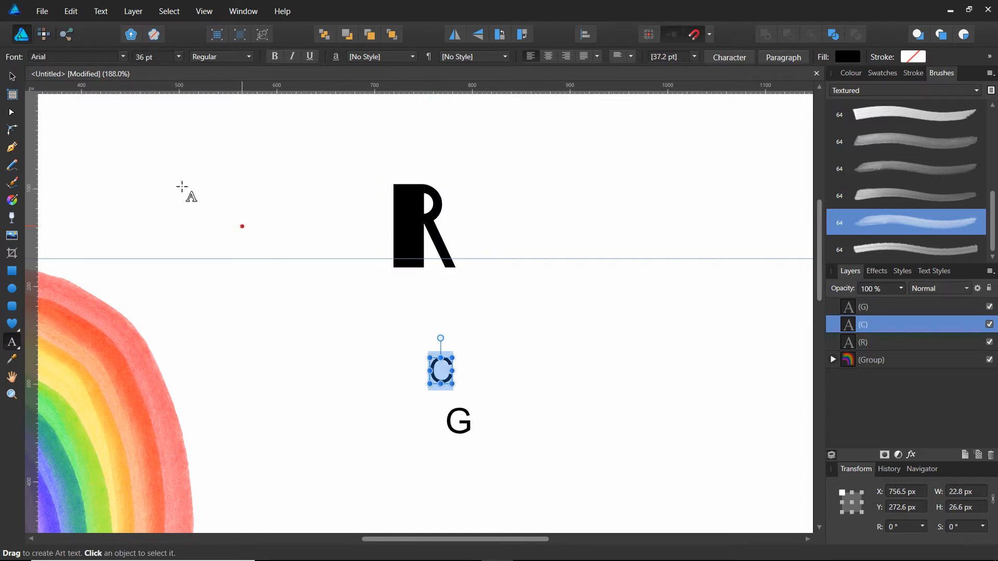
pyautogui.click(123, 56)
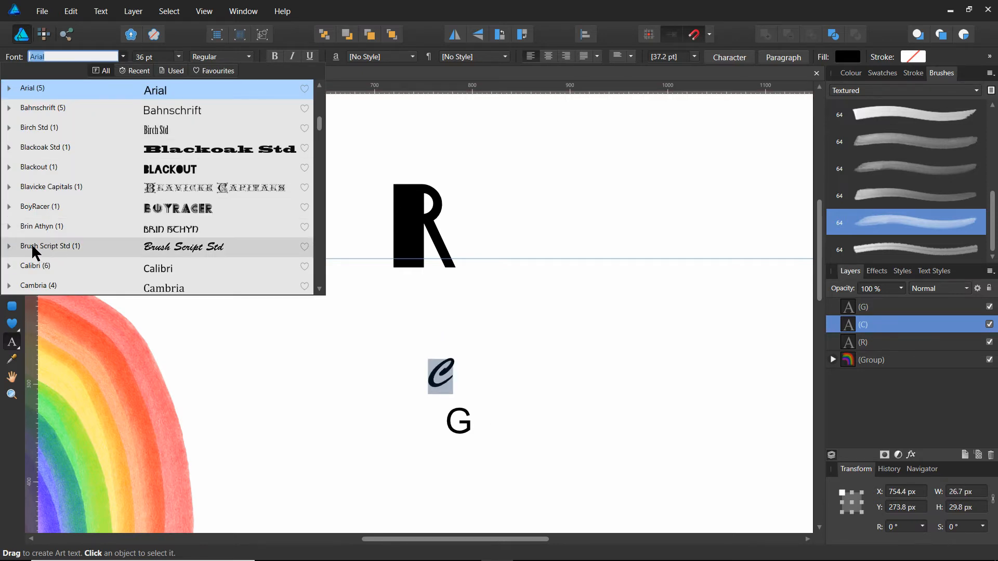
pyautogui.scroll(-5, 37, 244)
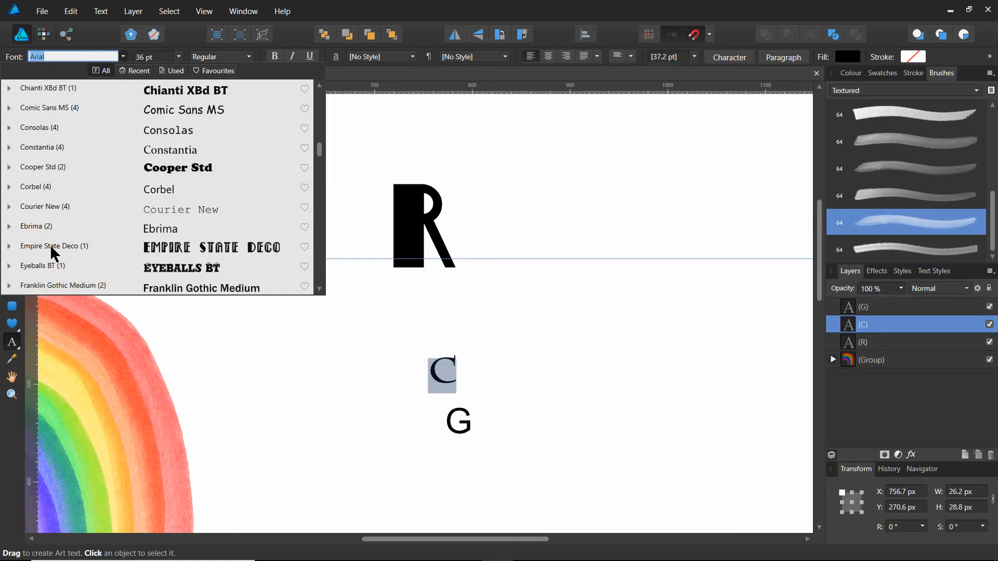
pyautogui.click(52, 246)
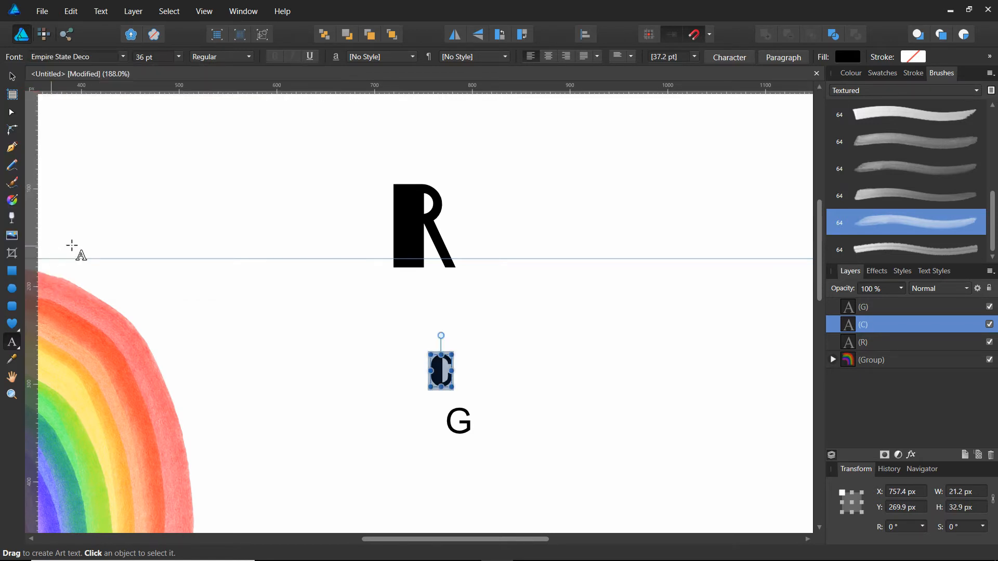
pyautogui.click(178, 56)
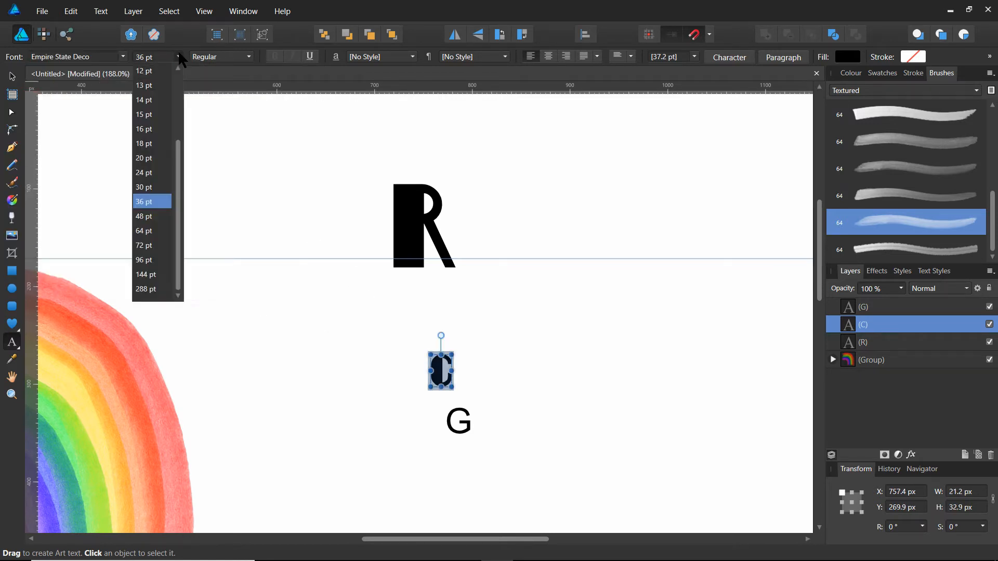
pyautogui.click(143, 260)
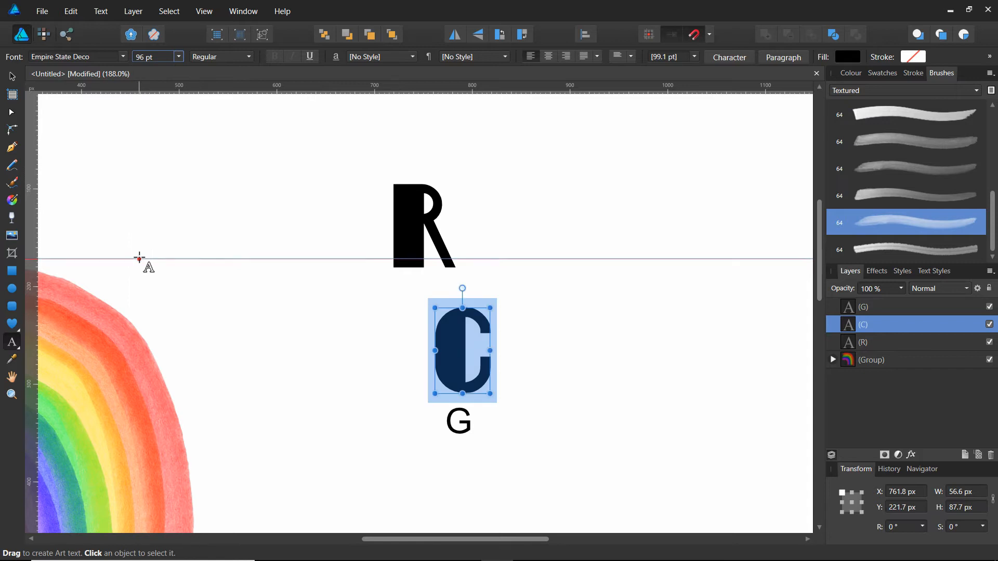
# Set the letter G to the Empire State Deco font at 96 pt.
pyautogui.click(459, 422)
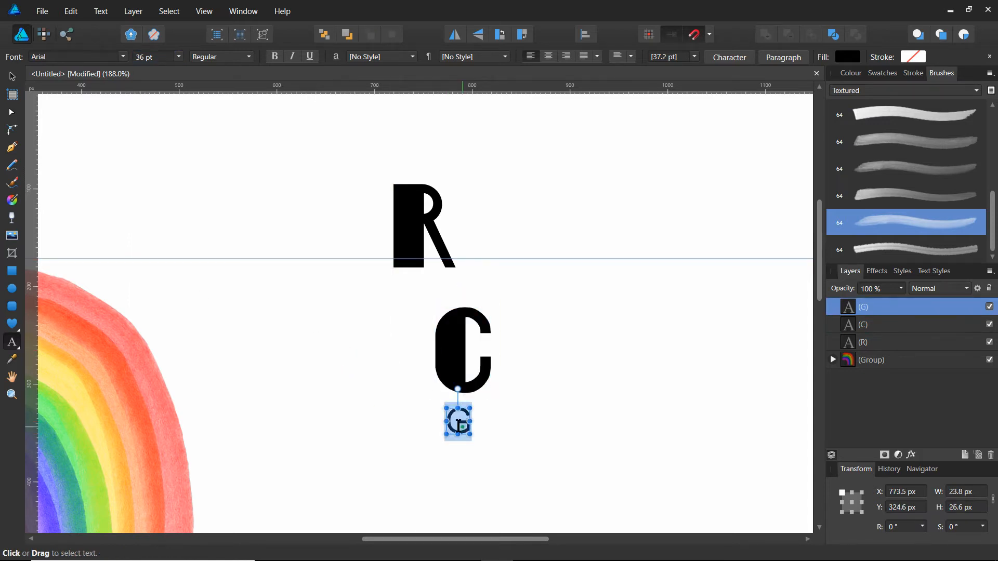
pyautogui.click(122, 54)
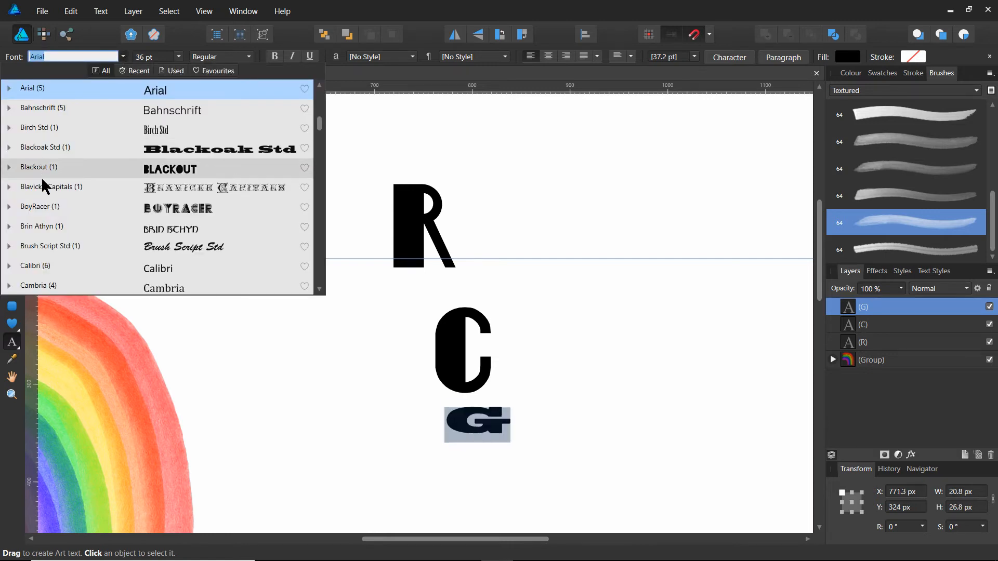
pyautogui.scroll(-3, 36, 252)
pyautogui.scroll(-4, 38, 254)
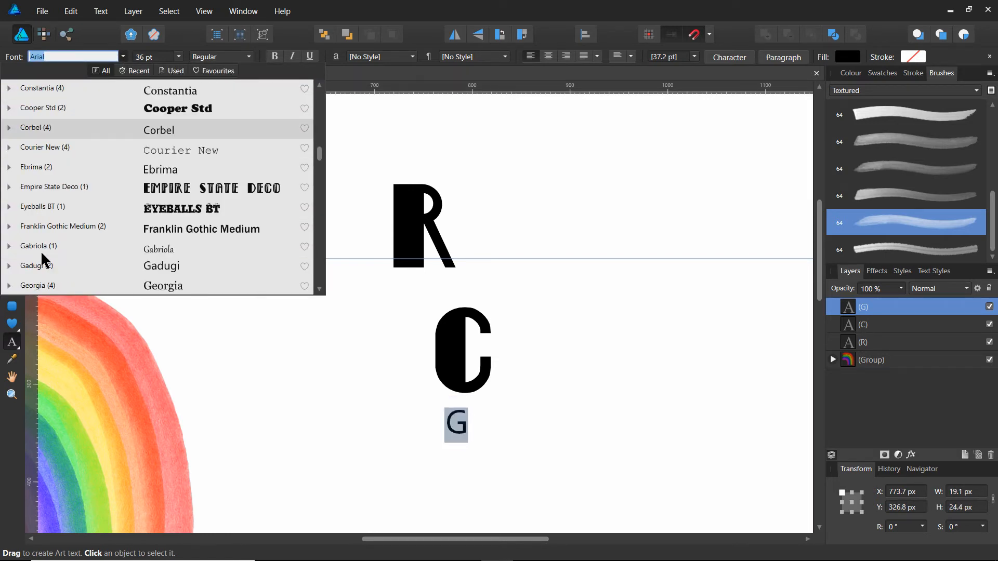
pyautogui.click(48, 187)
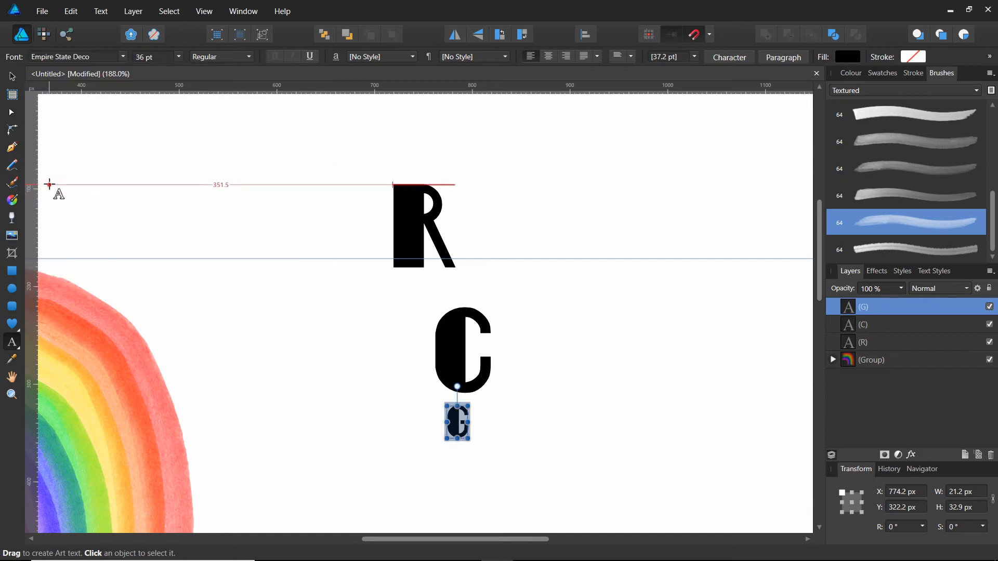
pyautogui.click(178, 57)
pyautogui.click(145, 260)
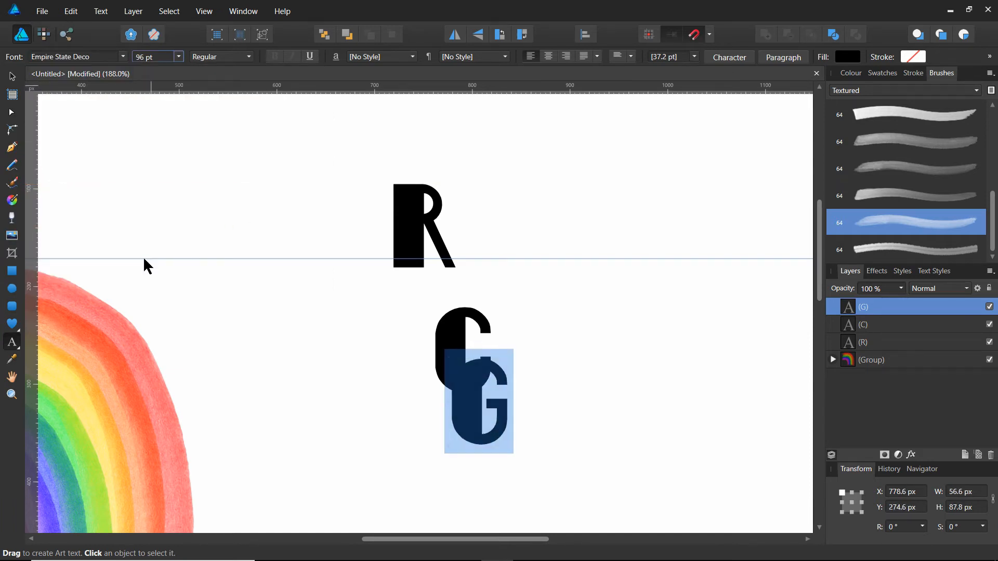
# Arrange the letters R, C and G side by side in that order with their bases resting on the horizontal guide.
pyautogui.click(12, 76)
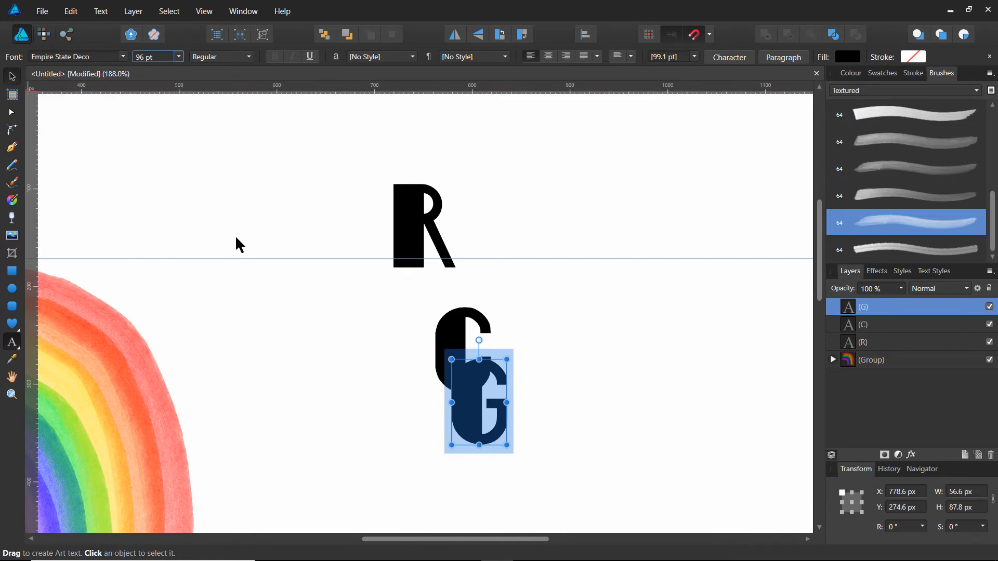
pyautogui.click(470, 437)
pyautogui.moveTo(470, 437); pyautogui.dragTo(550, 225)
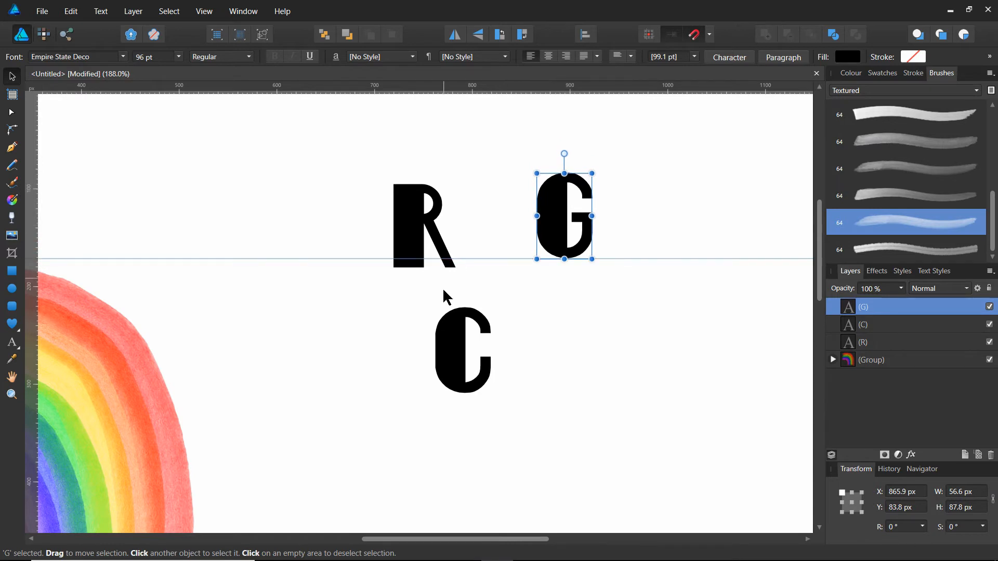
pyautogui.moveTo(454, 350); pyautogui.dragTo(486, 216)
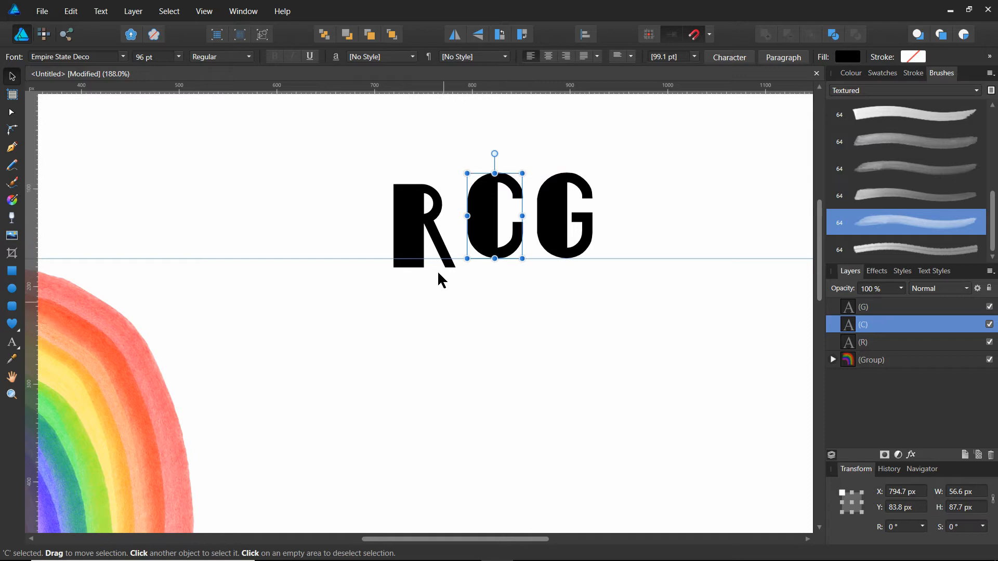
pyautogui.moveTo(423, 242); pyautogui.dragTo(434, 232)
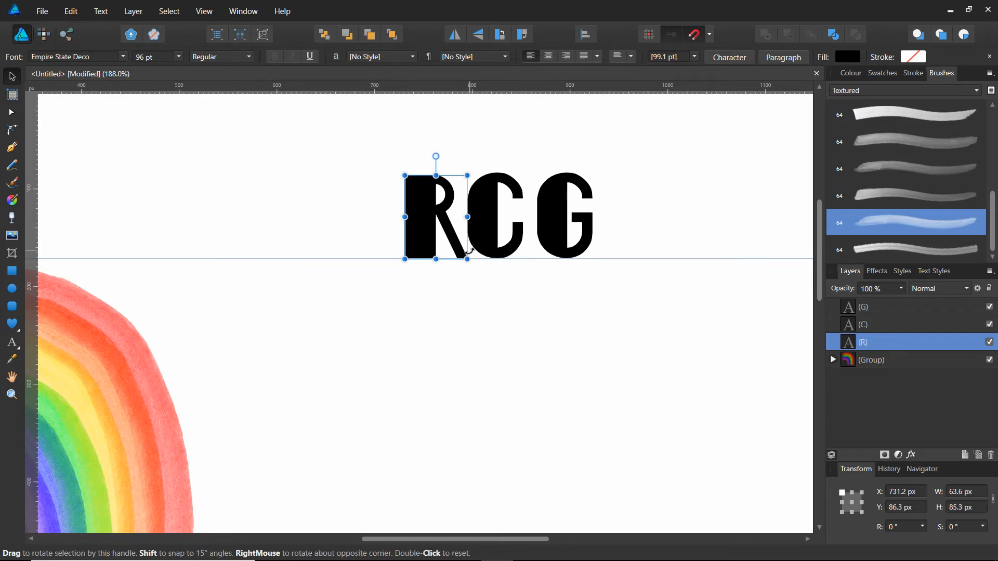
# Tighten the letter spacing by moving G closer to C and R slightly into C along the guide, and deselect.
pyautogui.scroll(3, 470, 238)
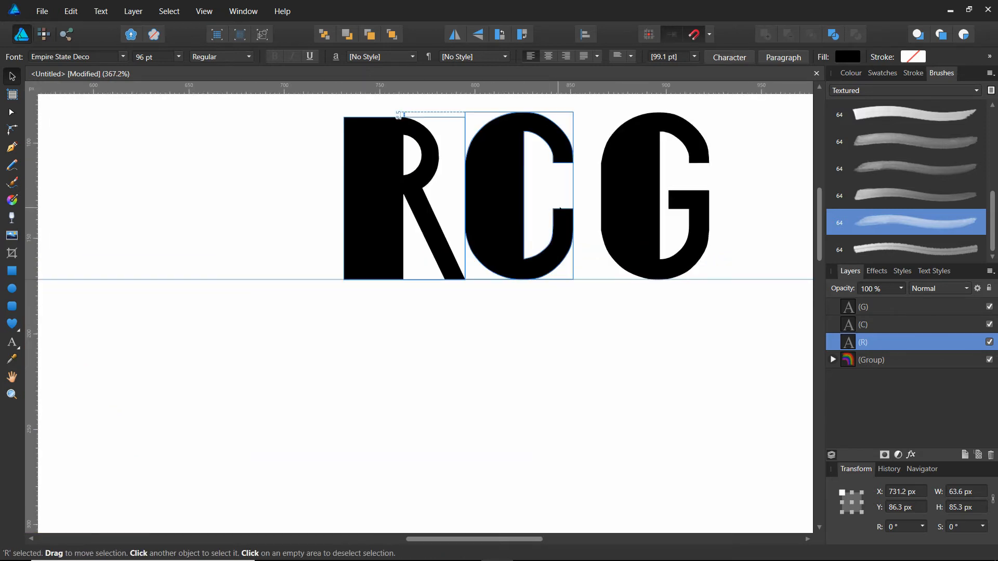
pyautogui.moveTo(636, 244); pyautogui.dragTo(620, 244)
pyautogui.click(457, 248)
pyautogui.moveTo(456, 249)
pyautogui.mouseDown()
pyautogui.moveTo(465, 249)
pyautogui.moveTo(449, 249)
pyautogui.mouseUp()
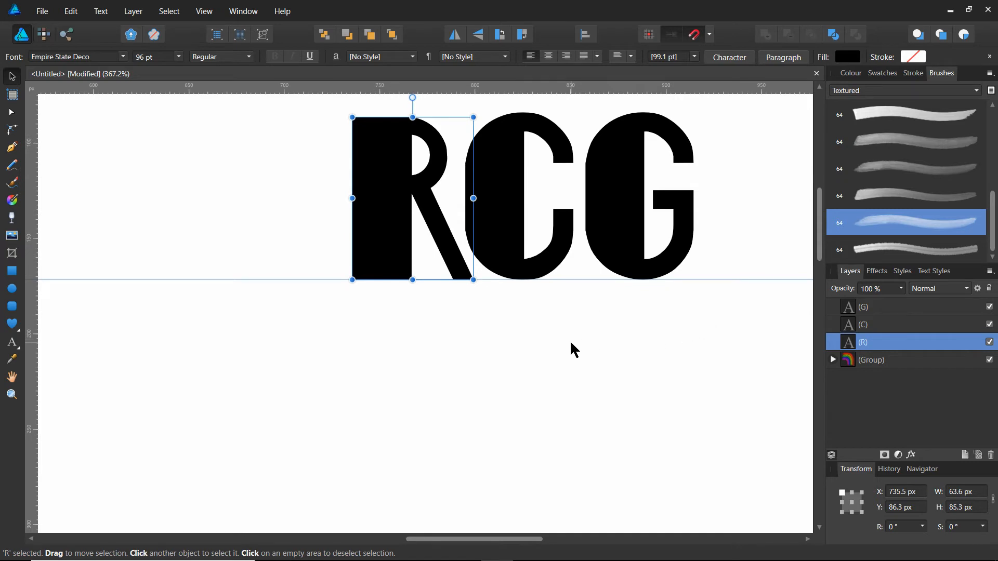
pyautogui.click(502, 338)
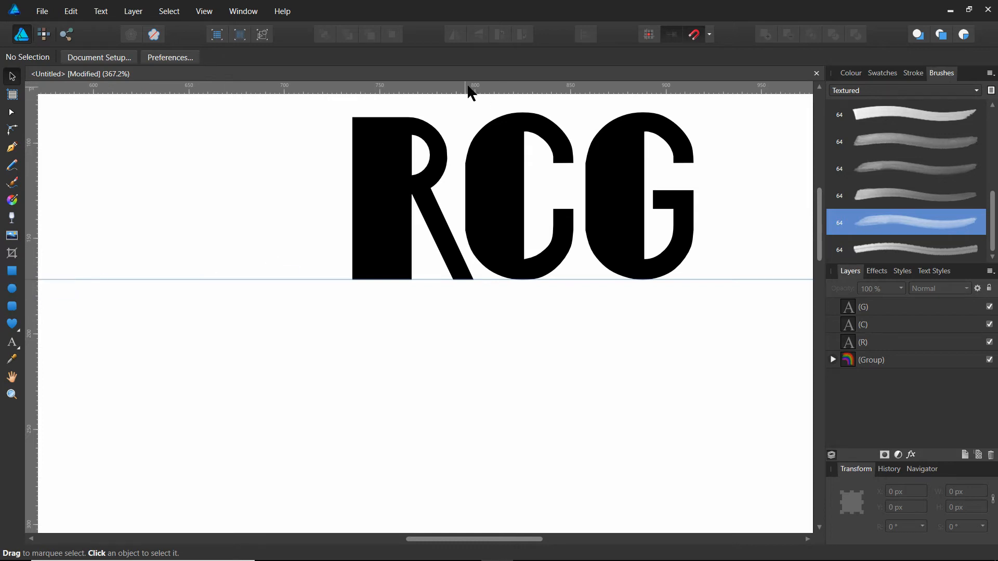
# Place a second horizontal guide at about Y 161 px and draw a rectangle about 95 × 11 px between the guides, from R's leg to G's base.
pyautogui.moveTo(506, 96); pyautogui.dragTo(649, 255)
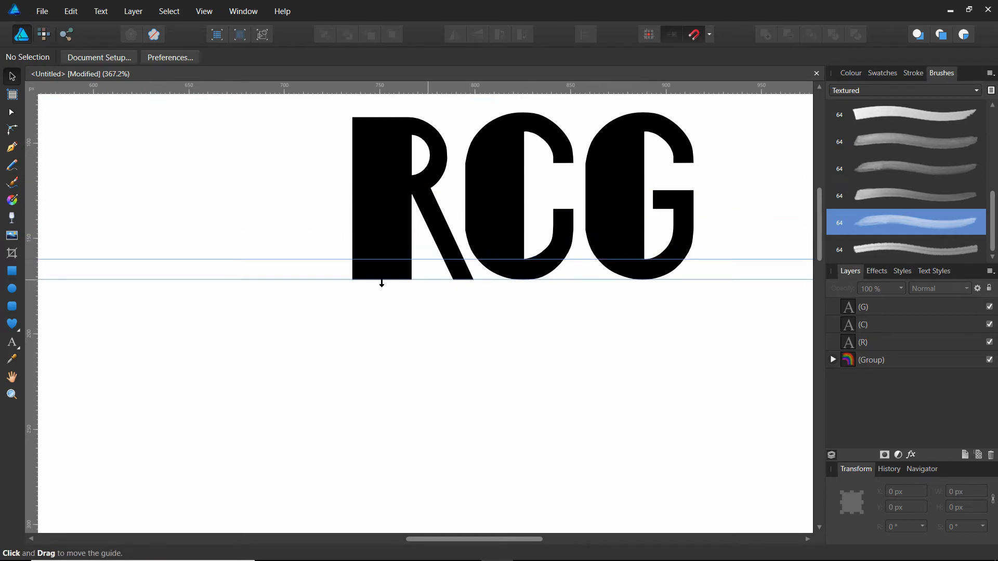
pyautogui.click(11, 271)
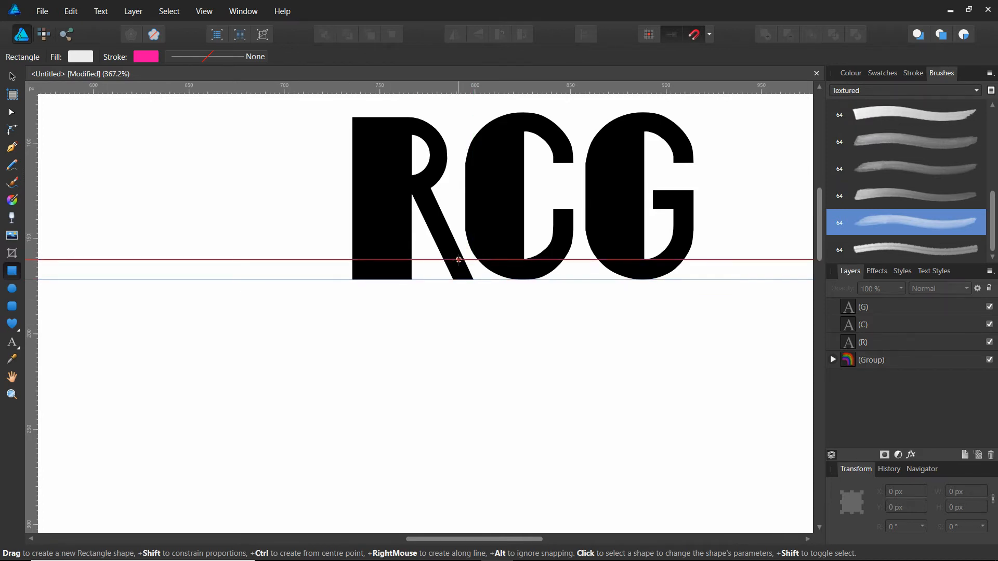
pyautogui.moveTo(459, 260); pyautogui.dragTo(642, 282)
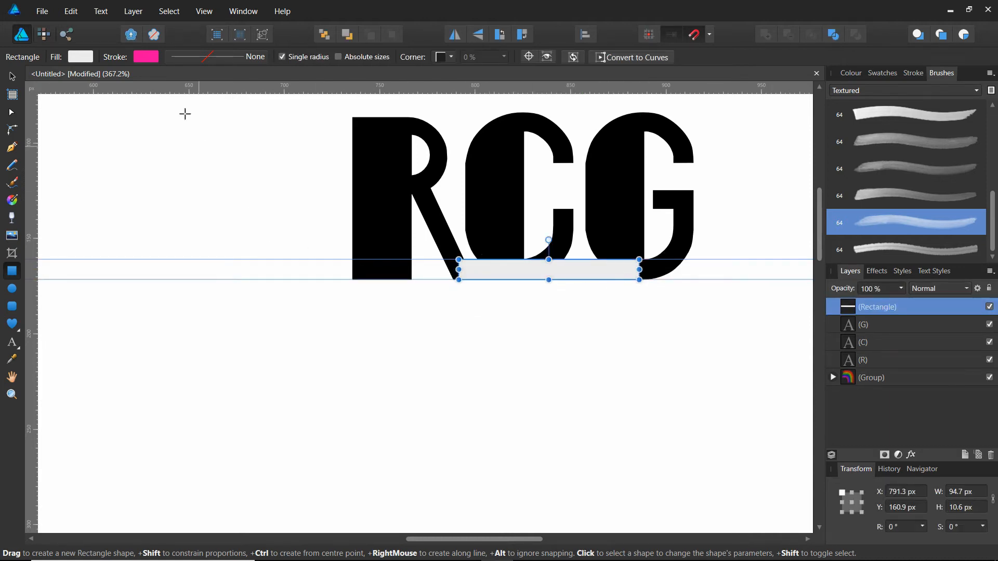
# Remove the rectangle's stroke colour, fill it with black and deselect it.
pyautogui.click(149, 55)
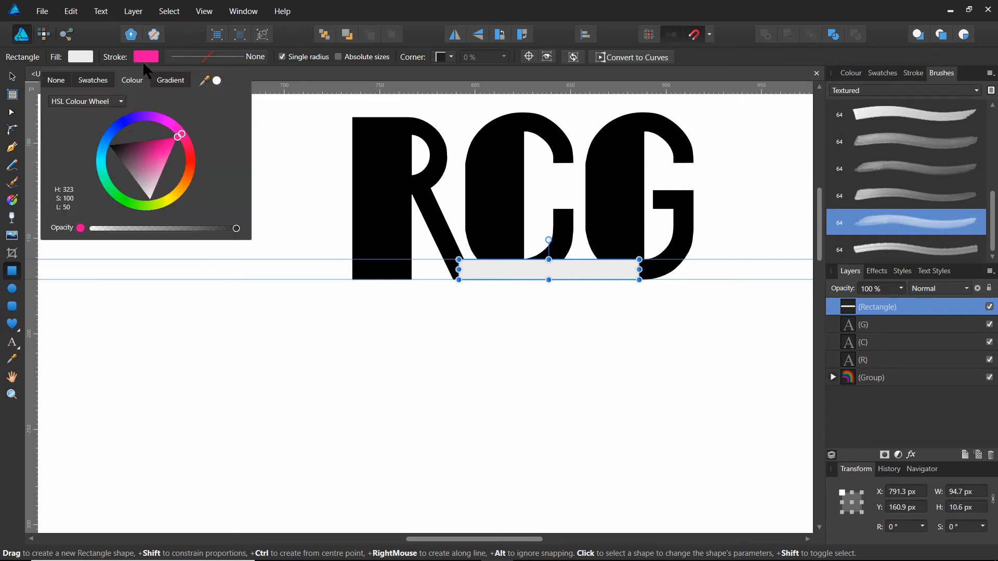
pyautogui.click(56, 81)
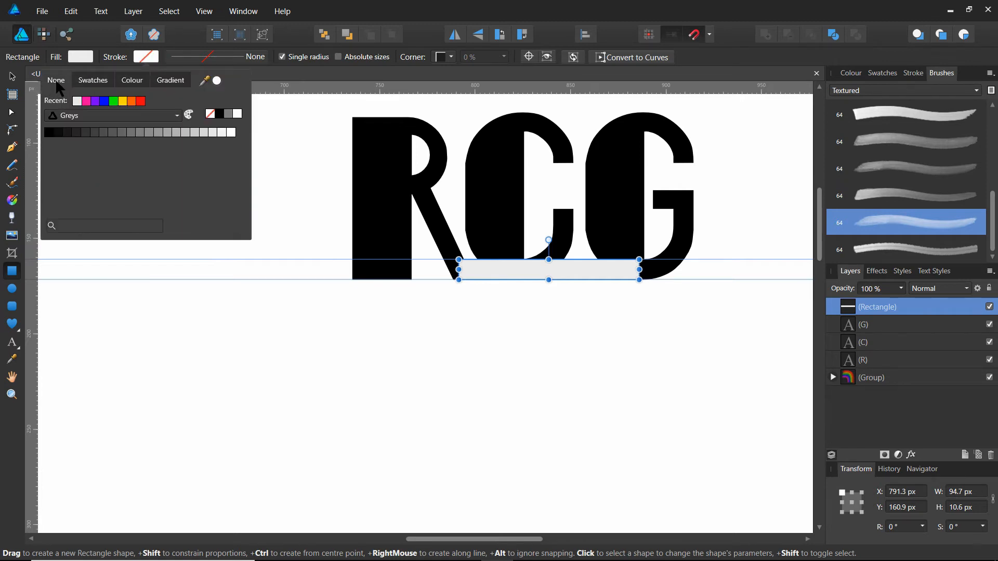
pyautogui.click(78, 58)
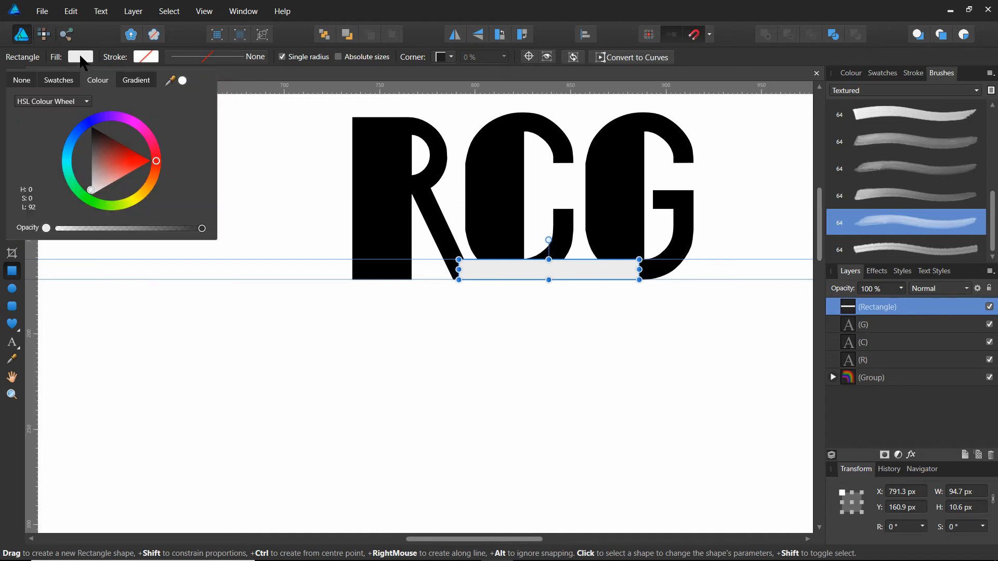
pyautogui.click(93, 134)
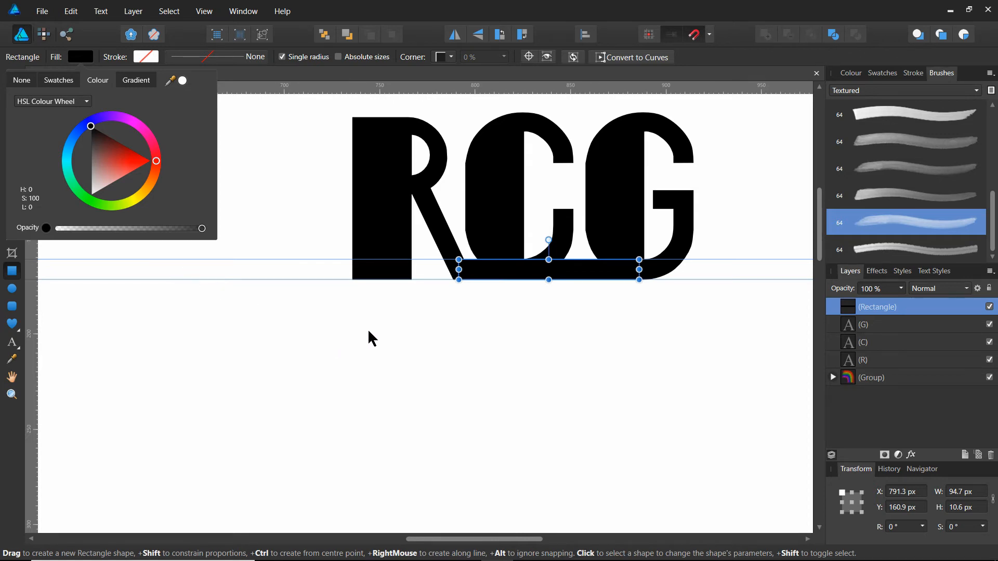
pyautogui.click(449, 328)
pyautogui.click(403, 311)
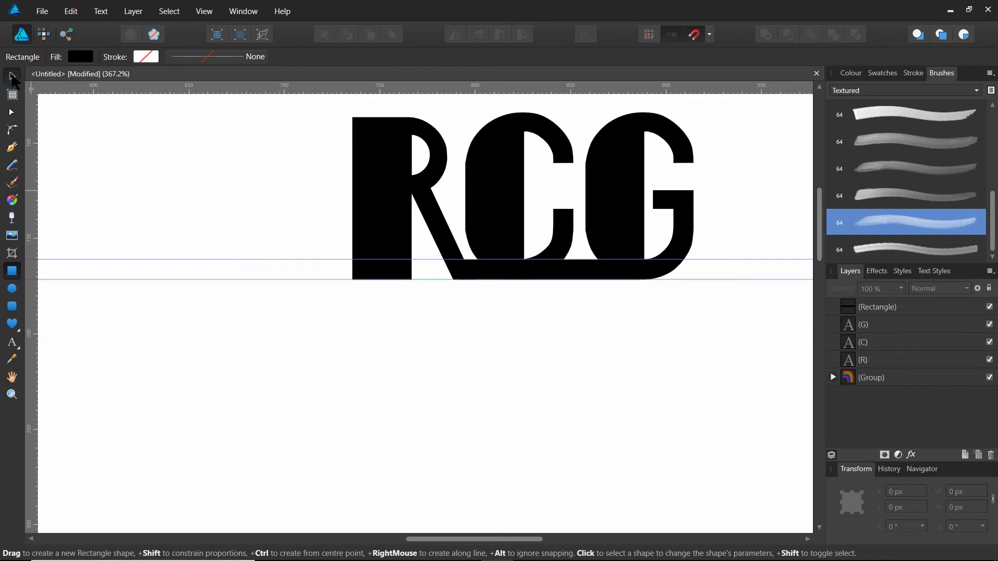
# Merge the letter R and the black bar into one shape with the Add operation, and deselect it.
pyautogui.click(12, 76)
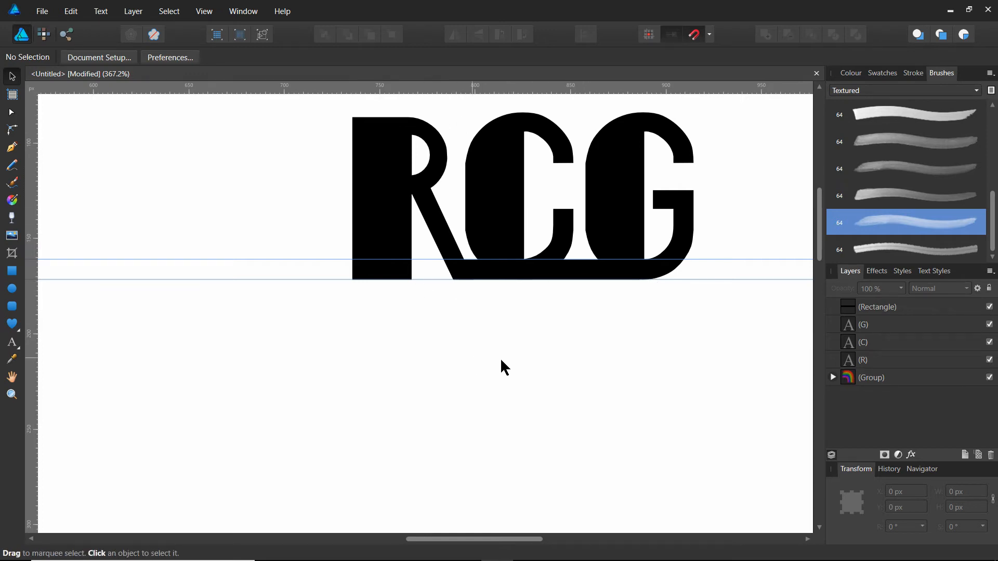
pyautogui.click(388, 191)
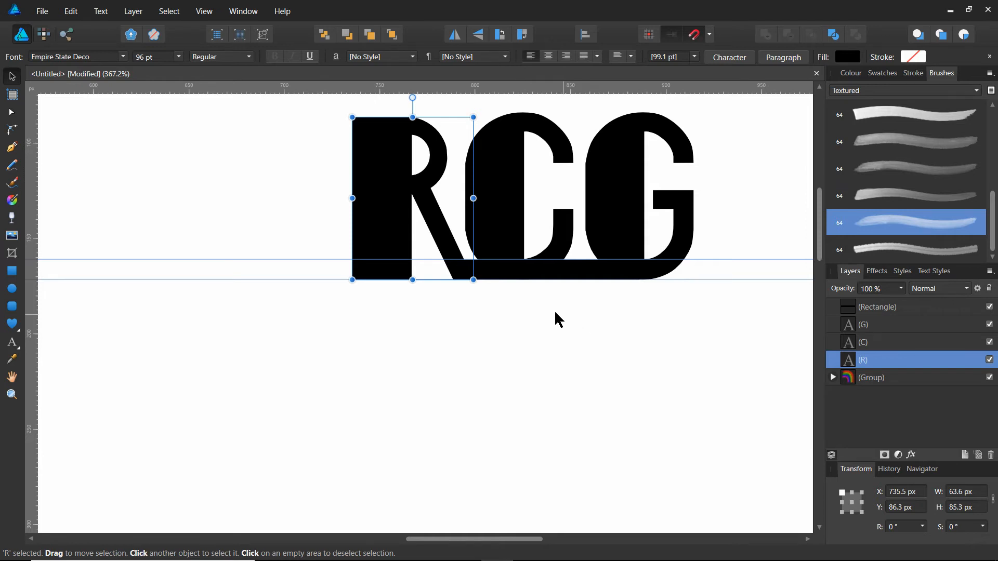
pyautogui.press('ctrl')
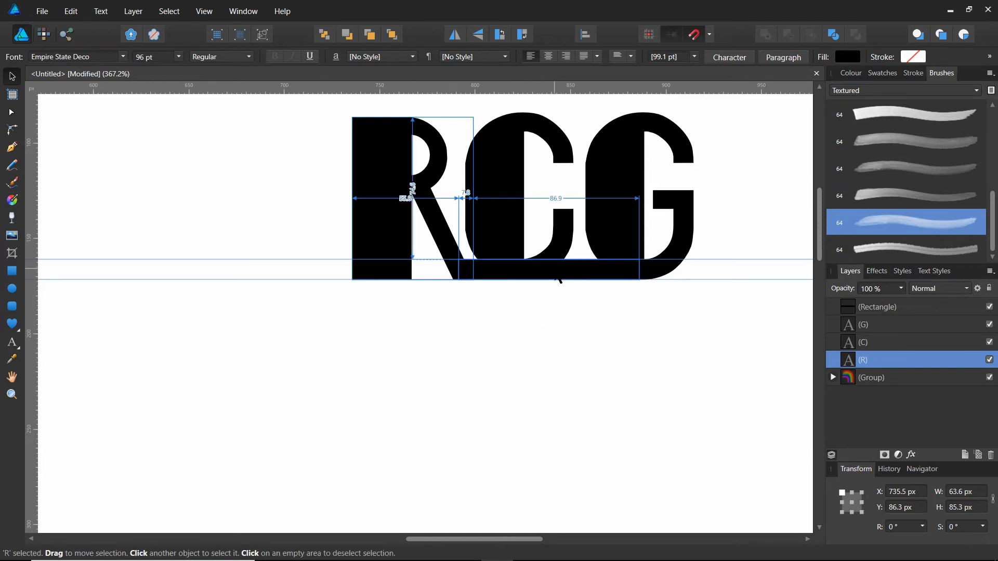
pyautogui.click(555, 278)
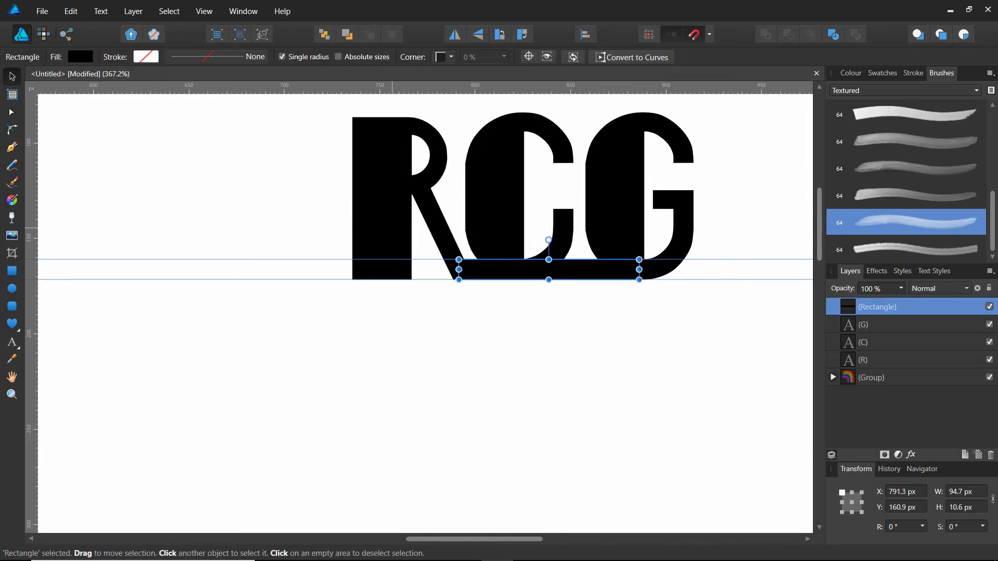
pyautogui.keyDown('shift'); pyautogui.click(392, 228); pyautogui.keyUp('shift')
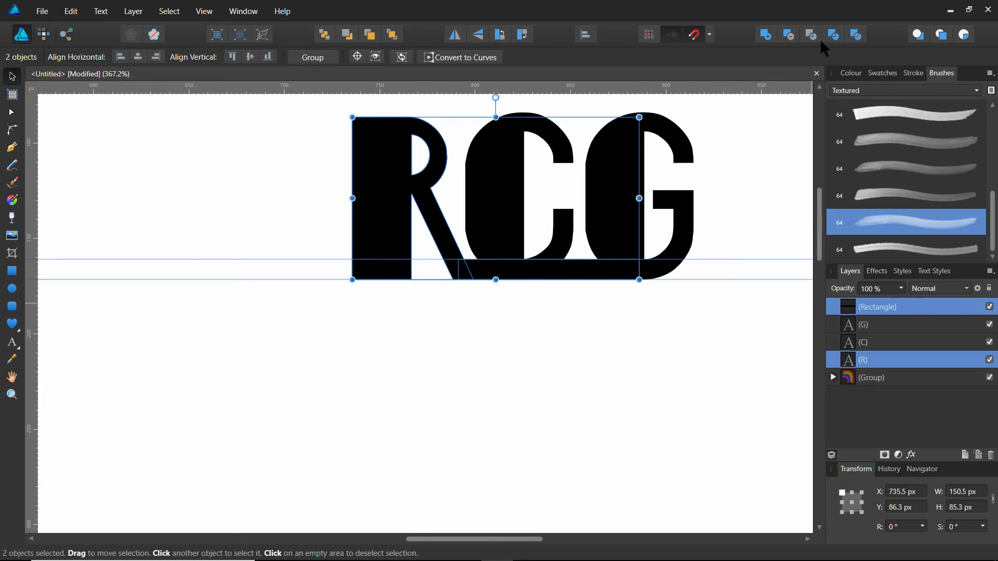
pyautogui.click(764, 34)
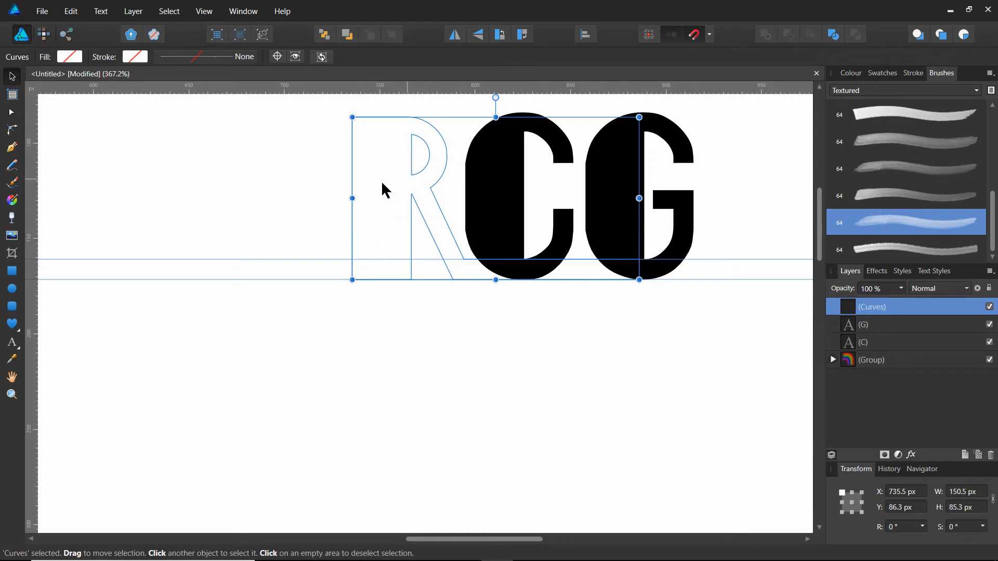
pyautogui.click(425, 347)
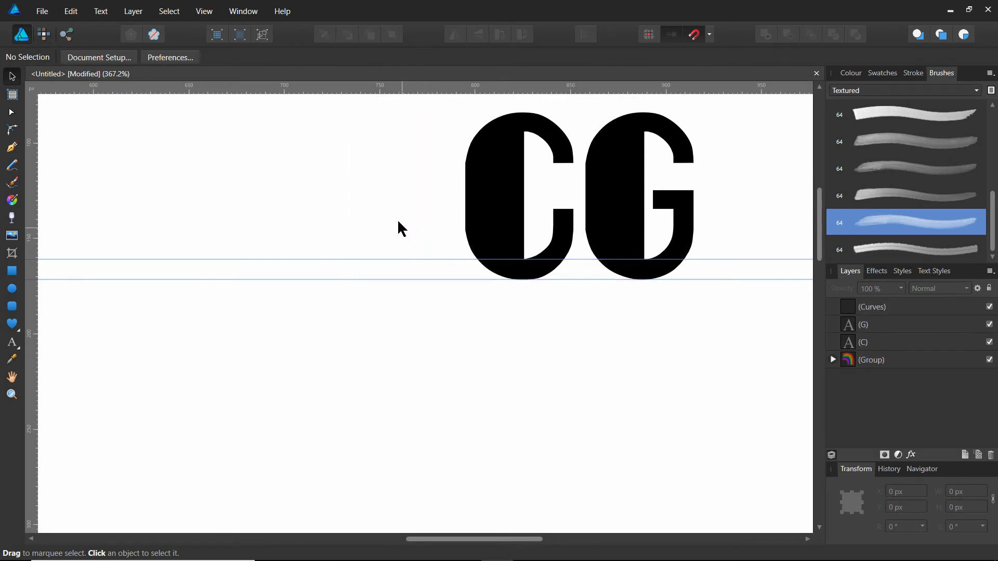
# Fill the merged R-and-bar shape with black from the Greys swatches and deselect it.
pyautogui.click(410, 237)
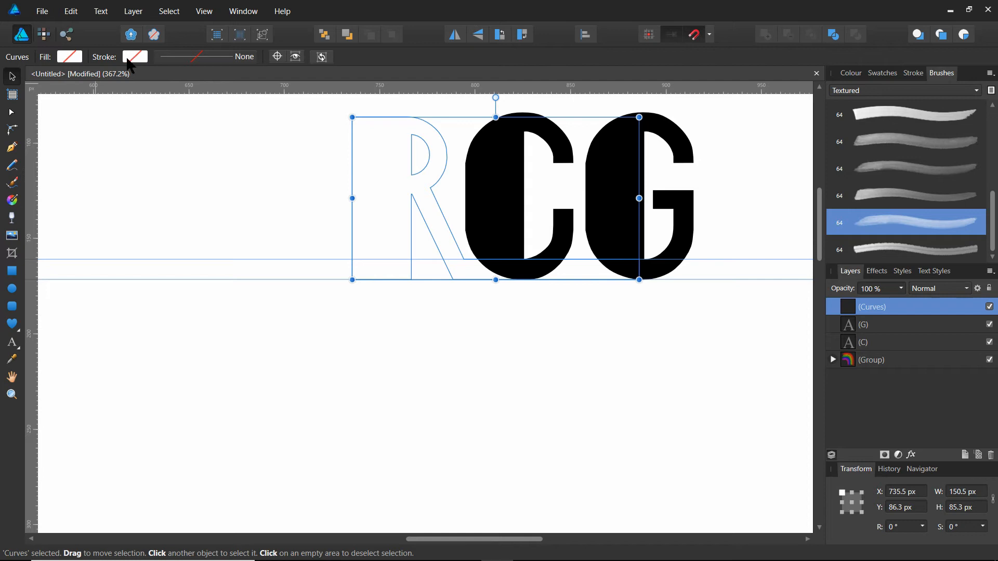
pyautogui.click(69, 59)
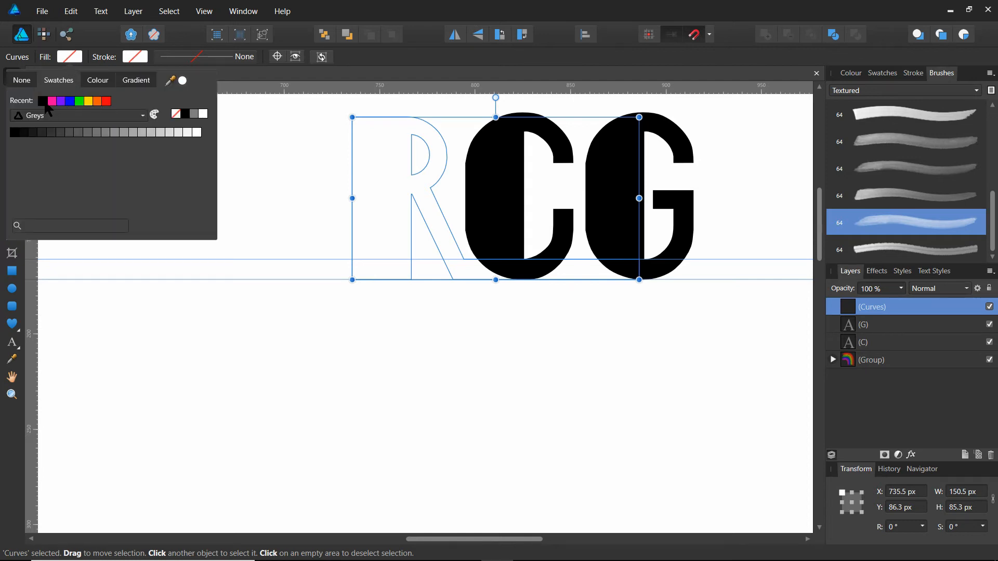
pyautogui.click(13, 134)
pyautogui.click(492, 354)
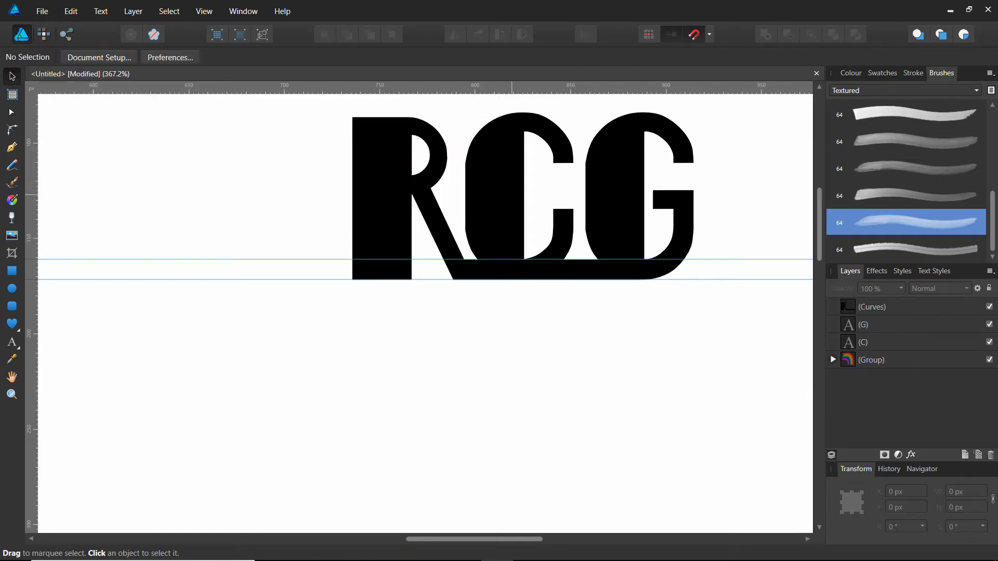
# Merge the letter C with the R-and-bar shape using the Add operation.
pyautogui.click(523, 194)
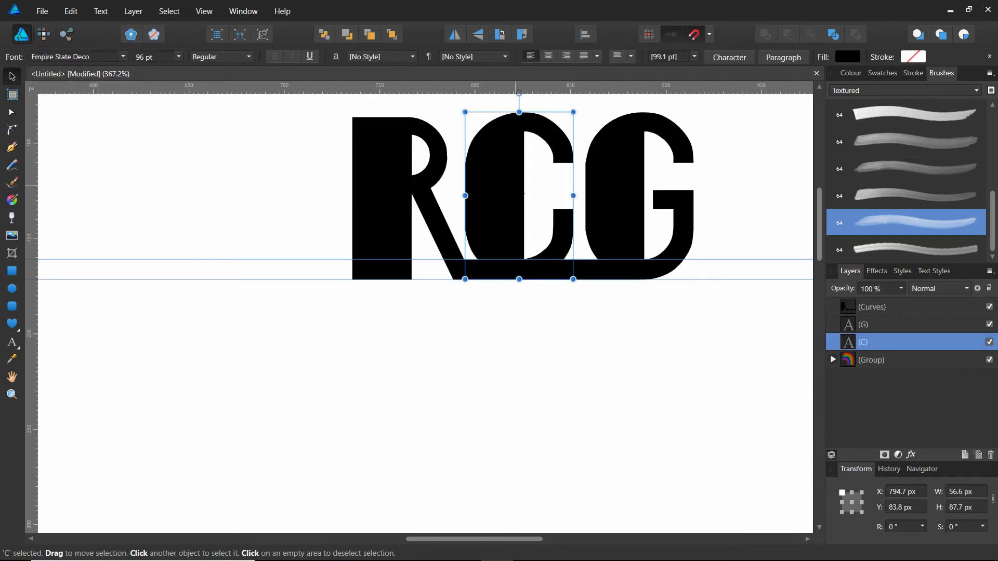
pyautogui.click(376, 224)
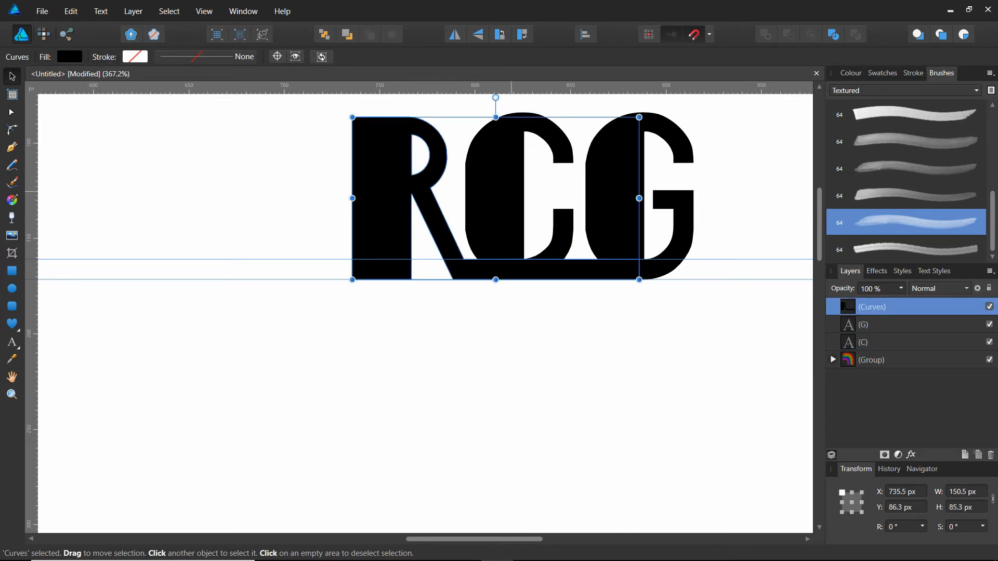
pyautogui.click(479, 349)
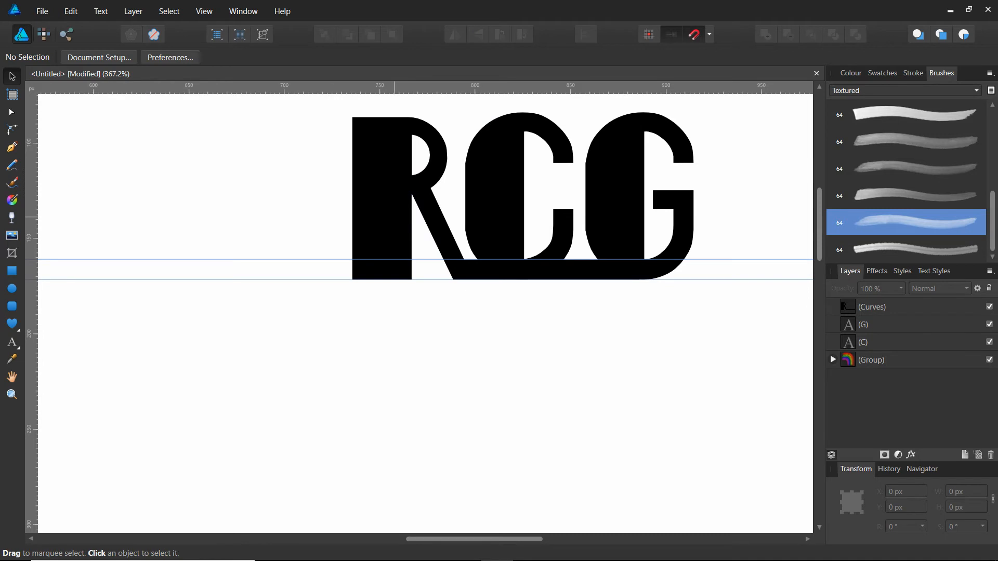
pyautogui.click(392, 216)
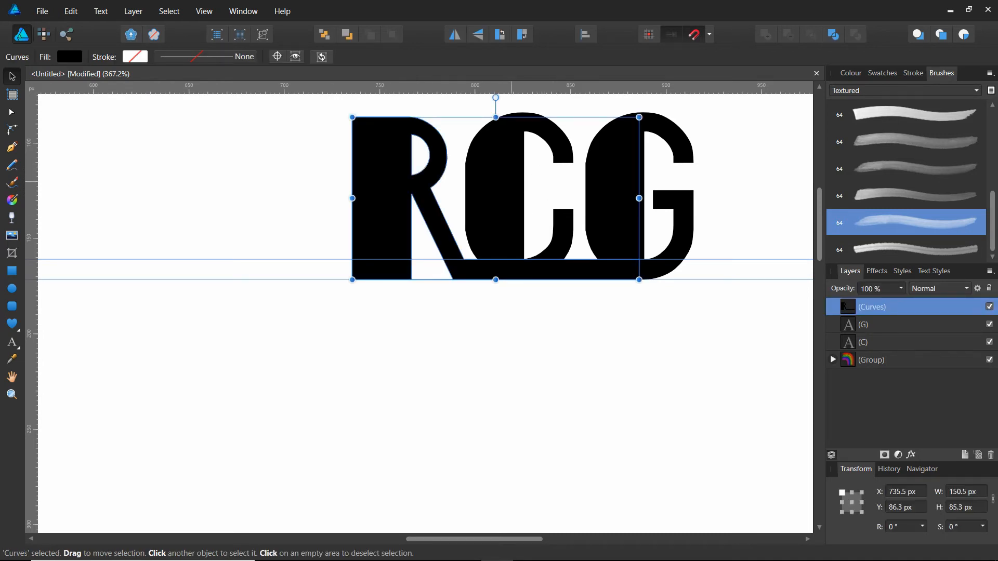
pyautogui.keyDown('shift'); pyautogui.click(511, 178); pyautogui.keyUp('shift')
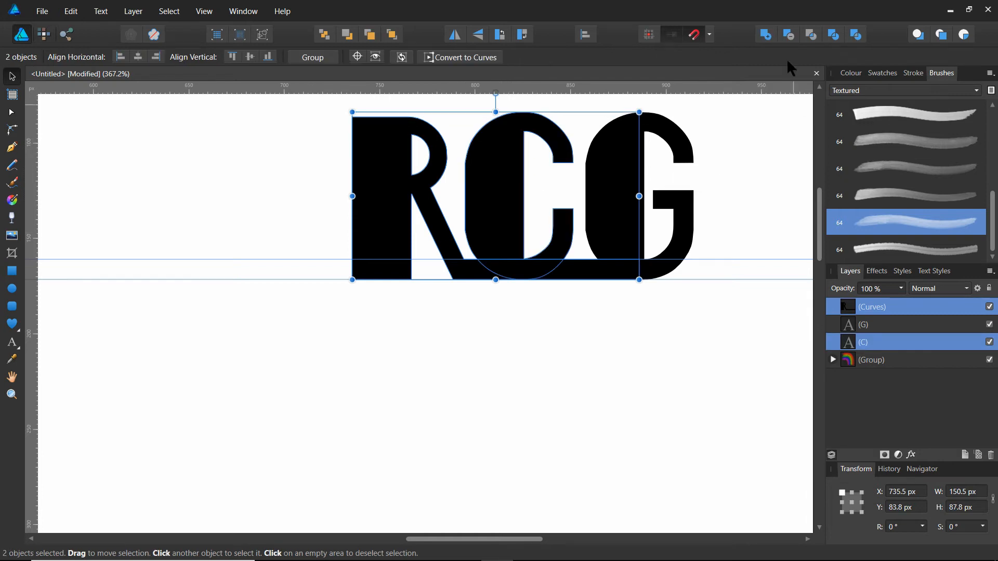
pyautogui.click(765, 34)
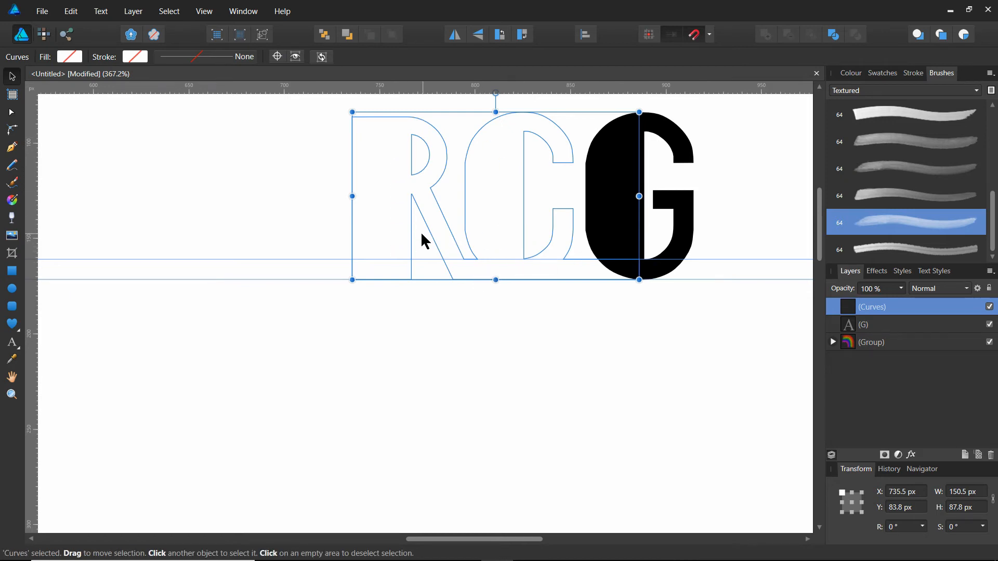
# Fill the merged R, C and bar shape with black.
pyautogui.click(373, 227)
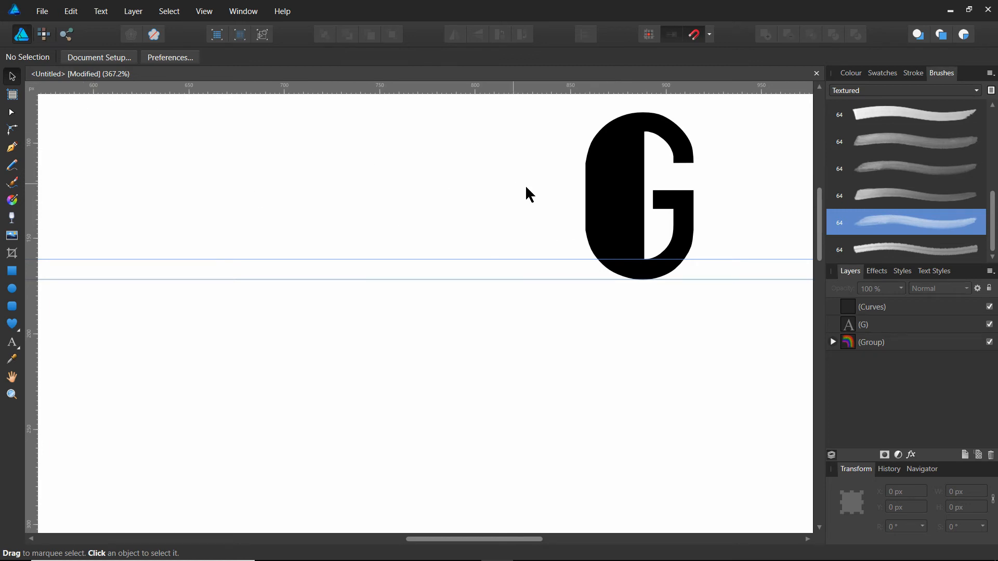
pyautogui.click(618, 215)
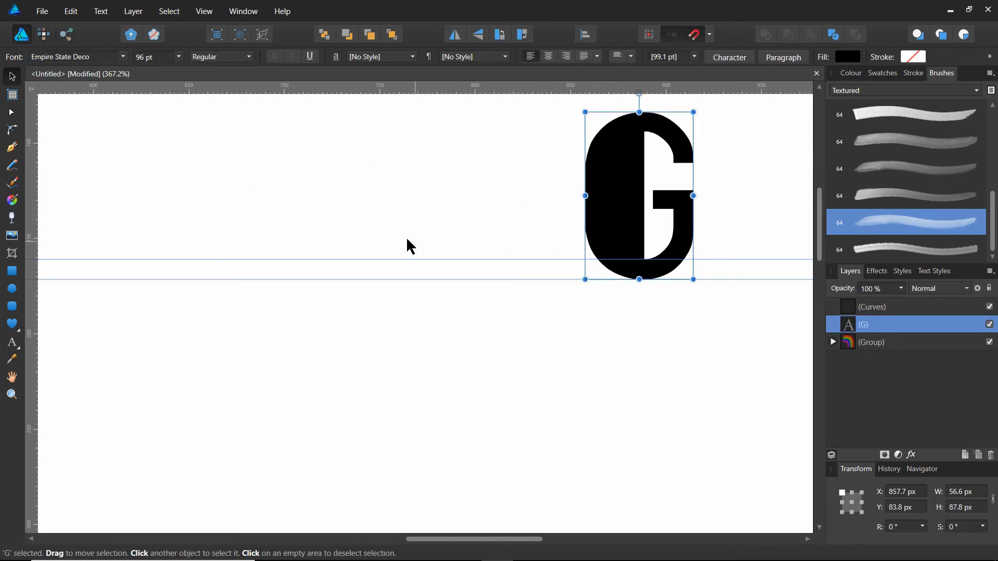
pyautogui.click(426, 227)
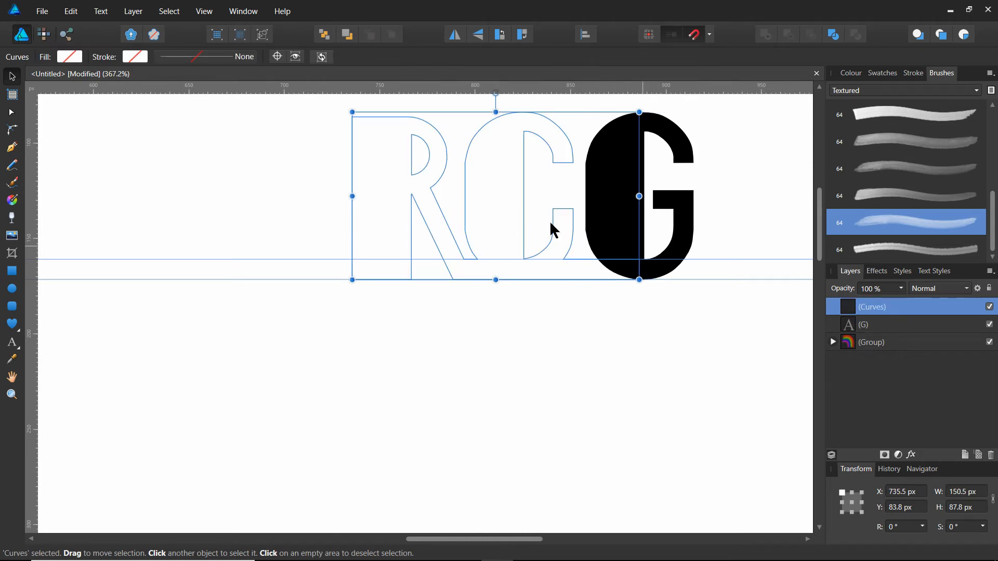
pyautogui.click(69, 56)
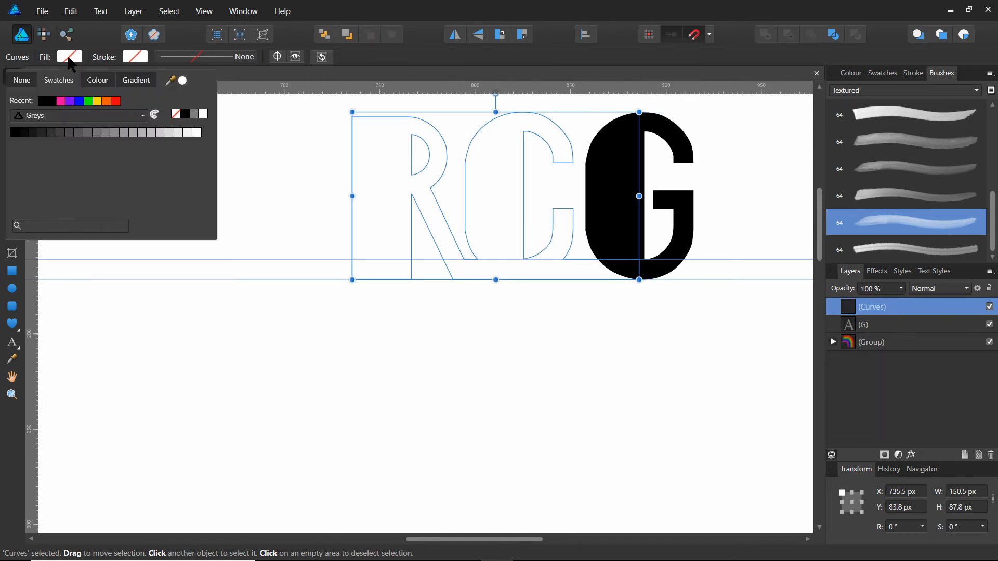
pyautogui.click(41, 102)
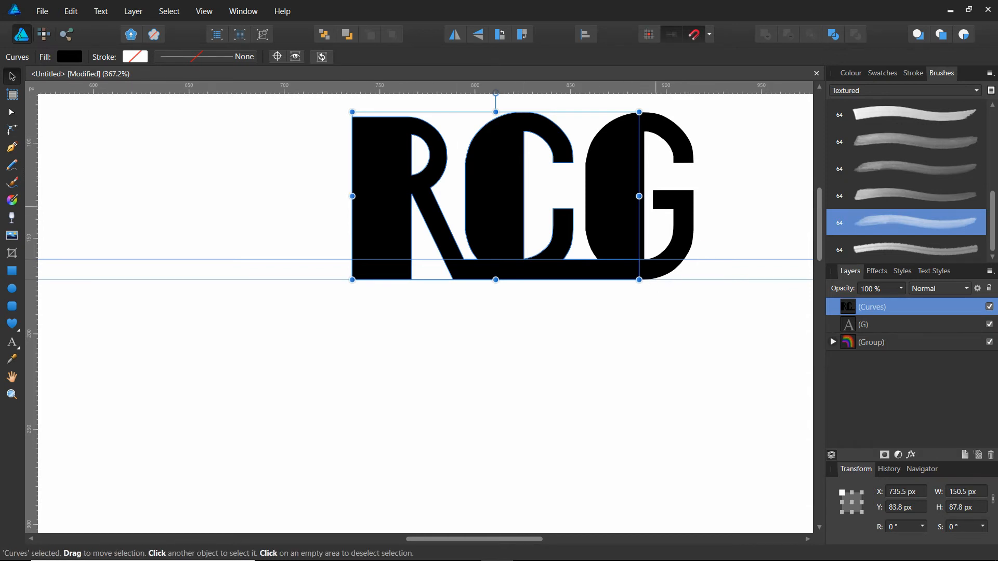
# Merge the letter G with the RC shape using the Add operation and select the combined RCG shape.
pyautogui.keyDown('shift'); pyautogui.click(683, 217); pyautogui.keyUp('shift')
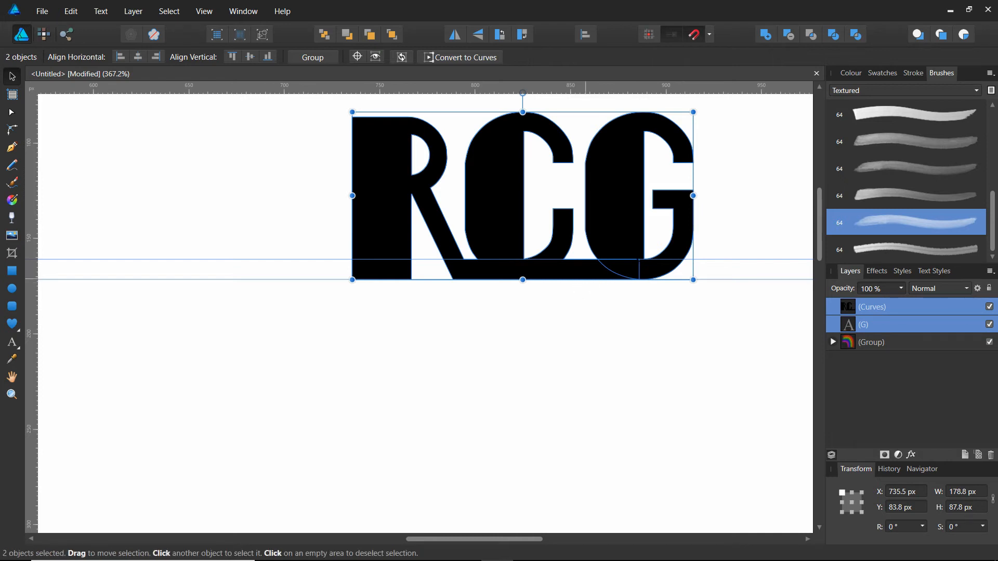
pyautogui.click(765, 32)
pyautogui.click(742, 213)
pyautogui.scroll(1, 745, 218)
pyautogui.click(383, 229)
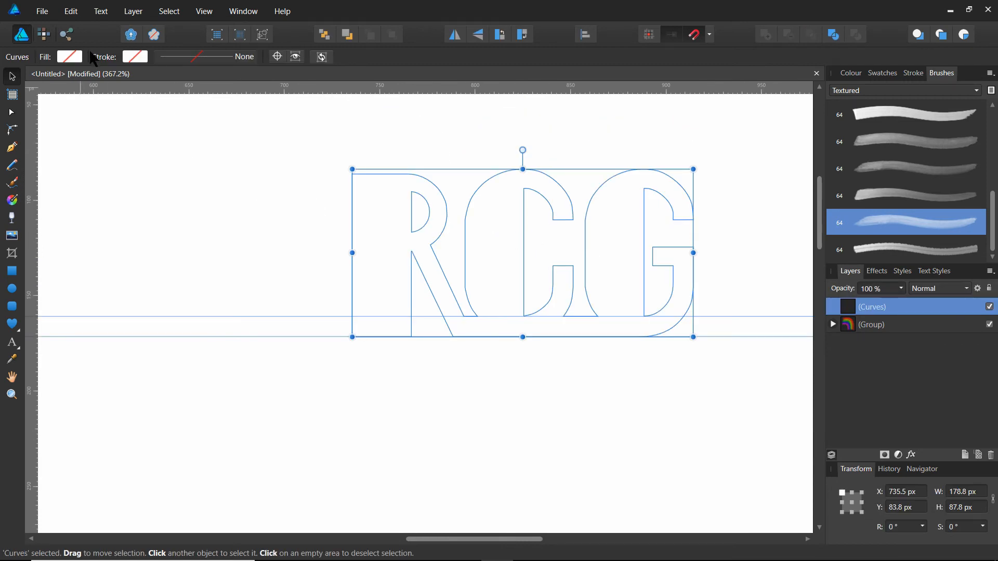
# Fill the merged RCG shape with black and move it left along the guide to X 723 px.
pyautogui.click(78, 59)
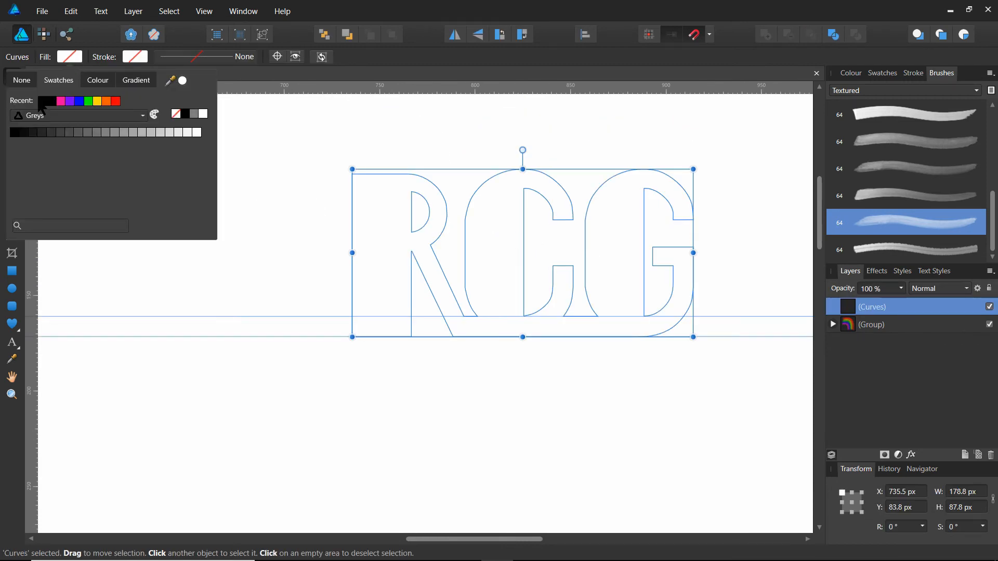
pyautogui.click(42, 106)
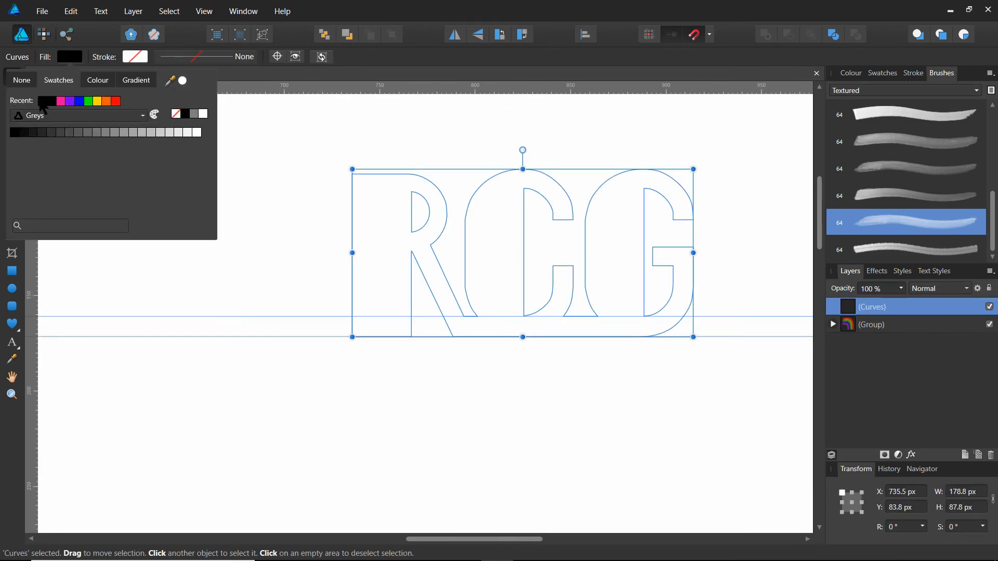
pyautogui.click(310, 203)
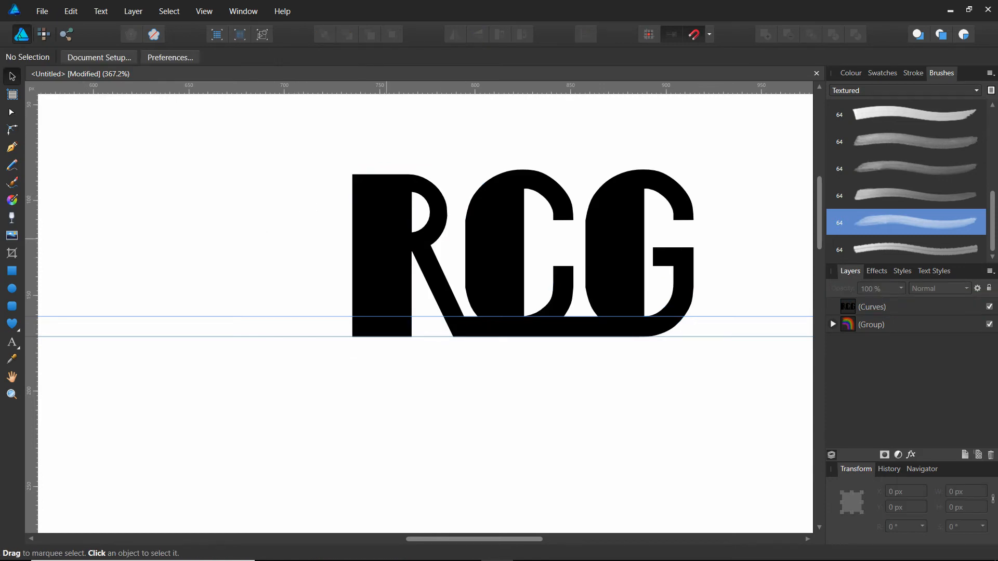
pyautogui.moveTo(536, 250); pyautogui.dragTo(513, 287)
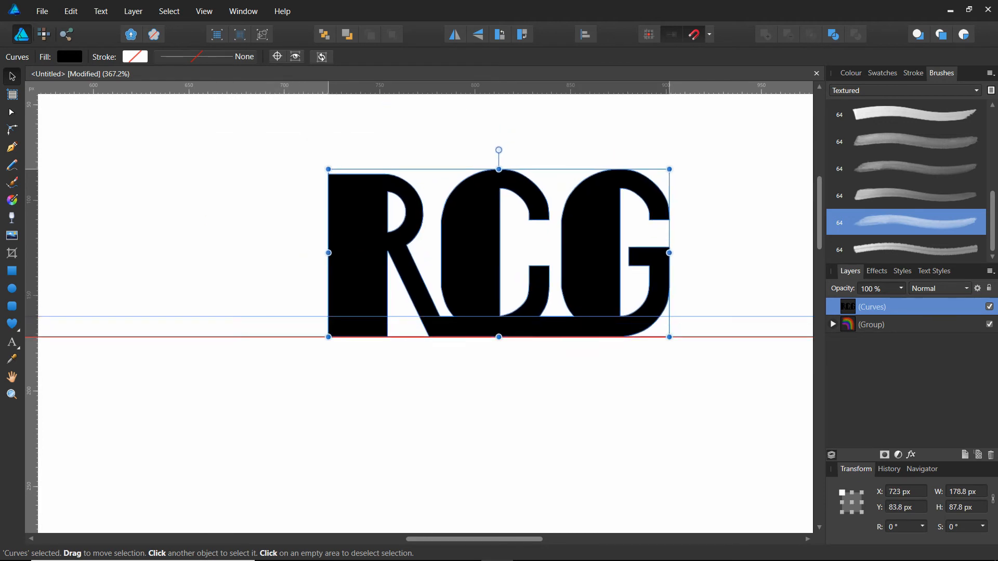
pyautogui.click(247, 271)
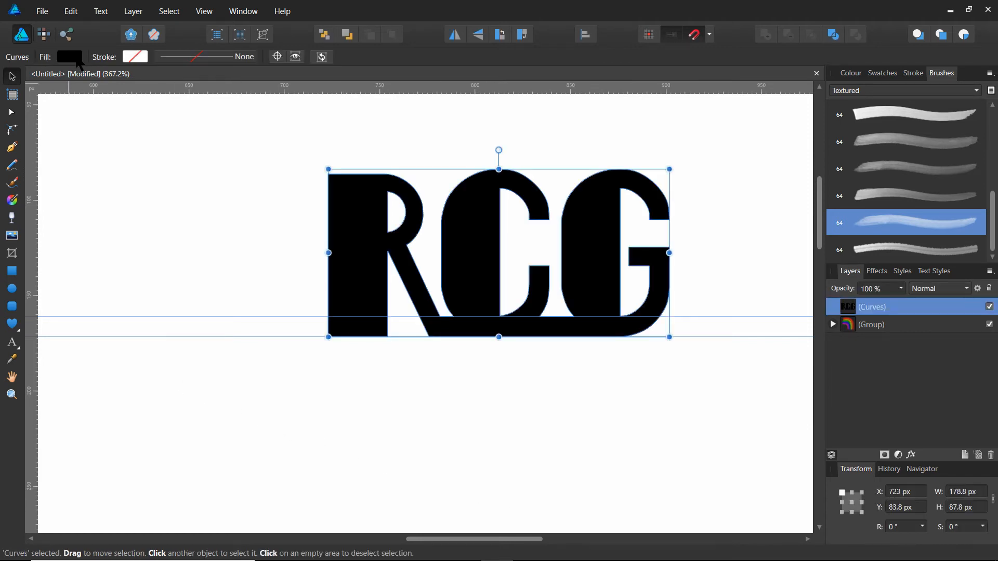
# Give the monogram a linear white-to-black gradient fill, trying out an extra stop near the white end and deleting it.
pyautogui.click(77, 59)
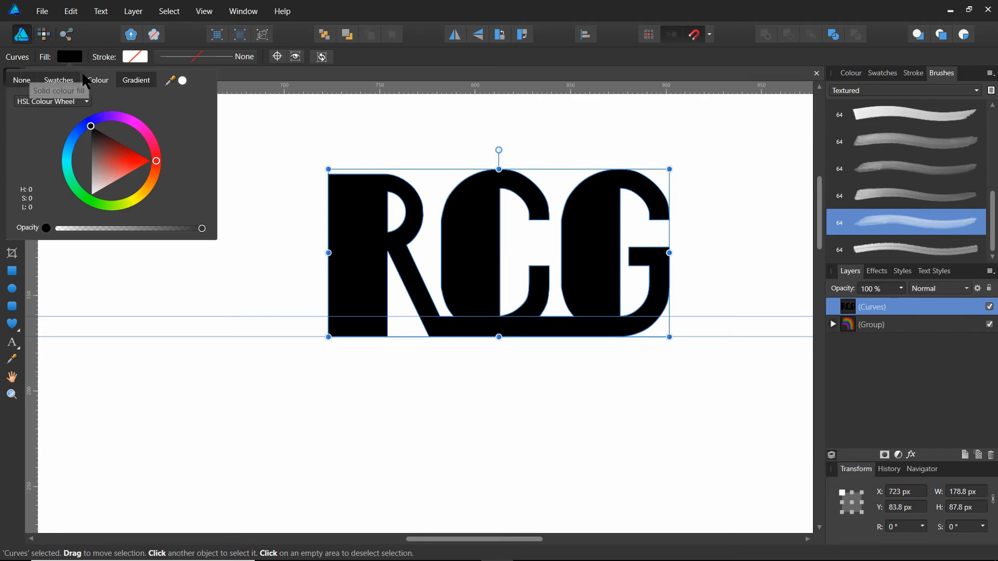
pyautogui.click(138, 84)
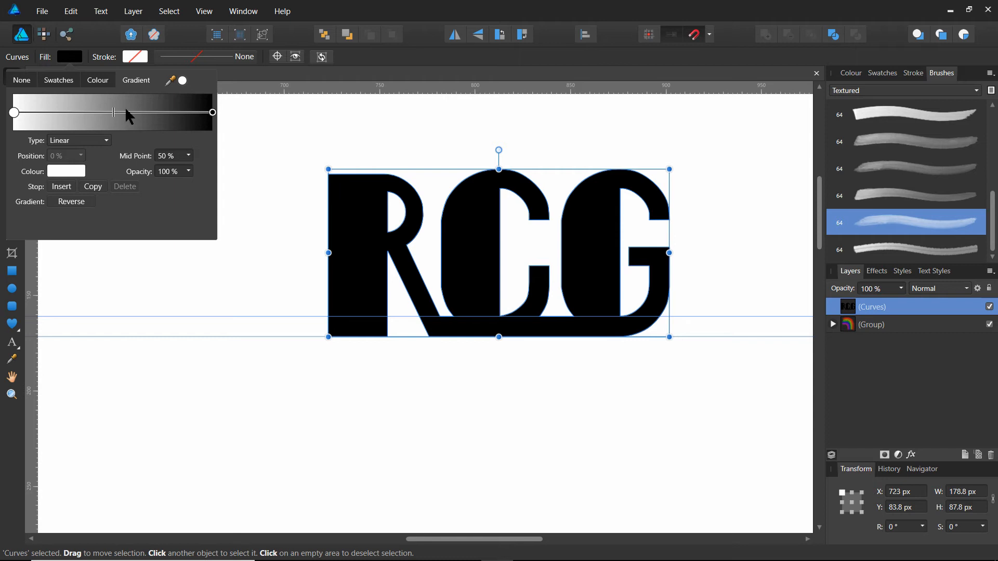
pyautogui.click(56, 113)
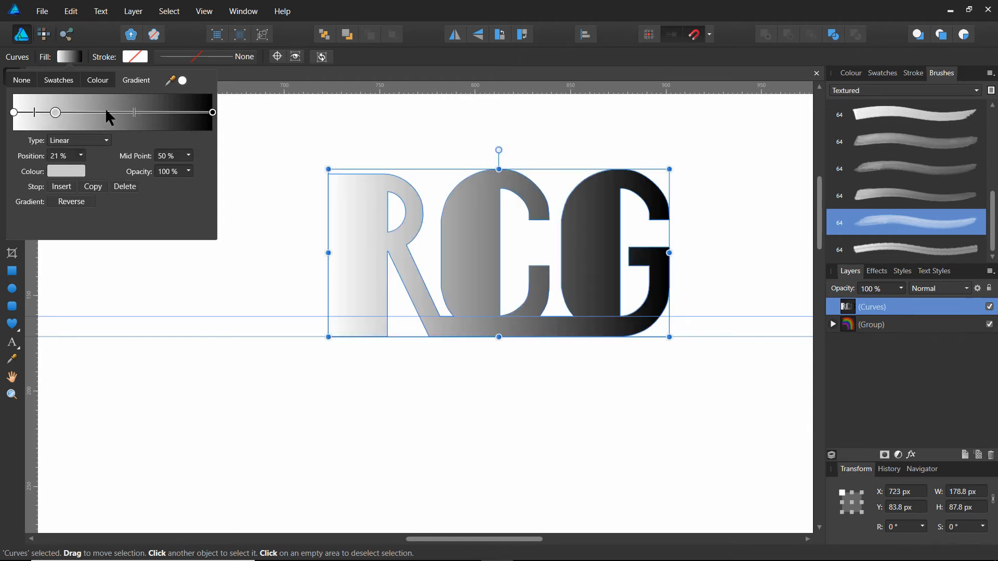
pyautogui.moveTo(55, 113); pyautogui.dragTo(14, 113)
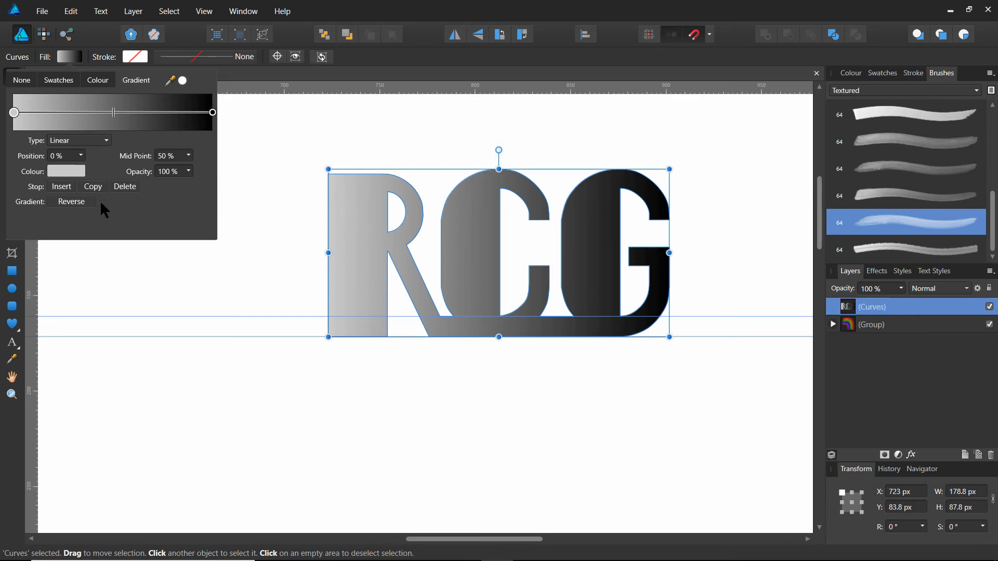
pyautogui.moveTo(14, 113); pyautogui.dragTo(61, 116)
pyautogui.click(127, 188)
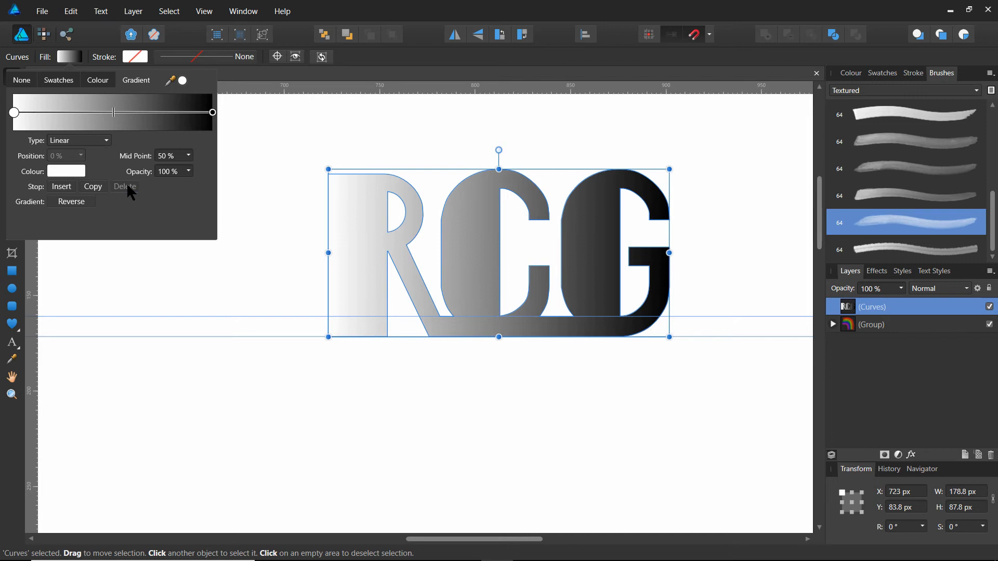
# Set the colour of the gradient's white start stop to red with the HSL colour wheel.
pyautogui.click(13, 111)
pyautogui.click(14, 111)
pyautogui.click(63, 172)
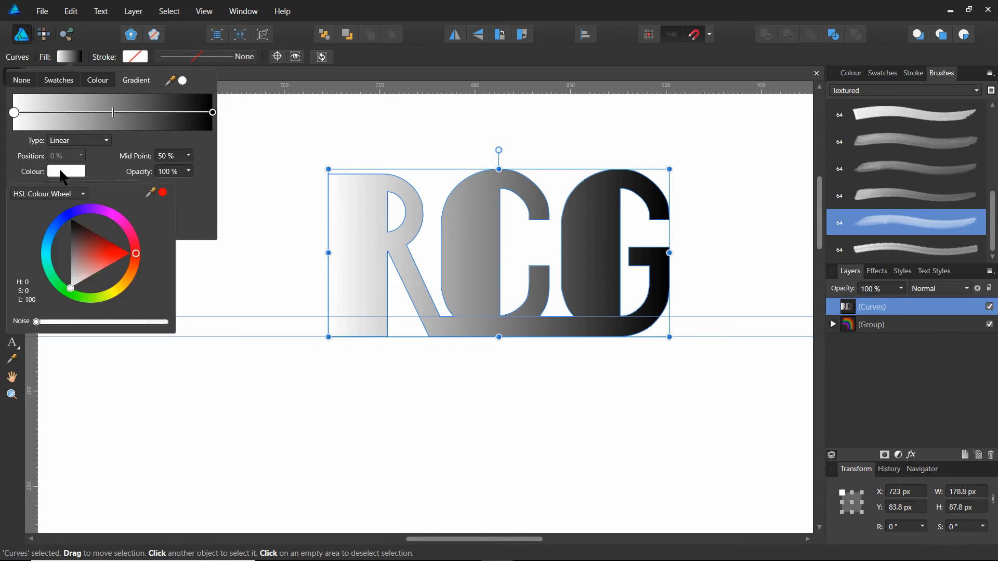
pyautogui.click(135, 250)
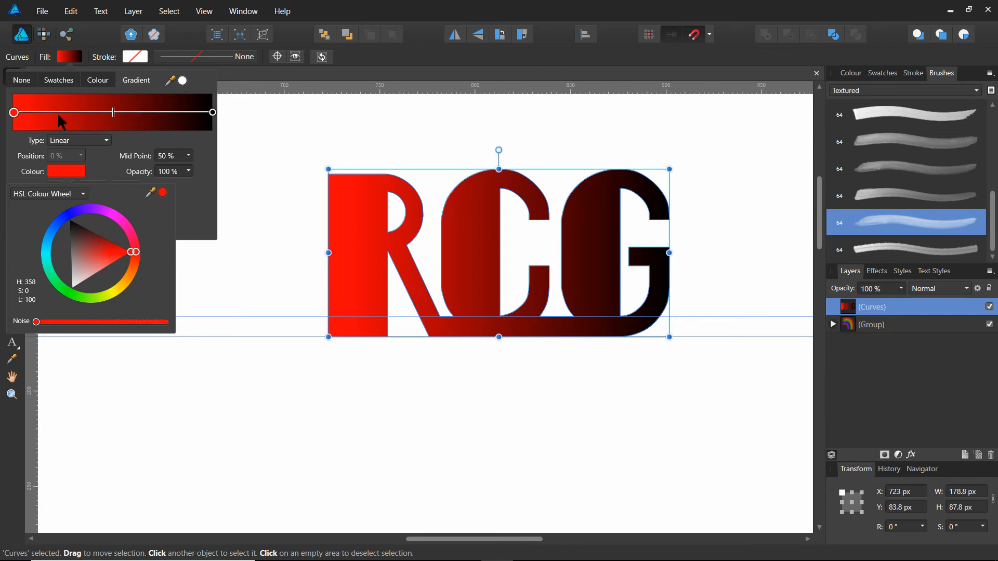
# Add a gradient stop at about 39% between the red and black ends and colour it bright yellow with the HSL colour wheel.
pyautogui.click(93, 113)
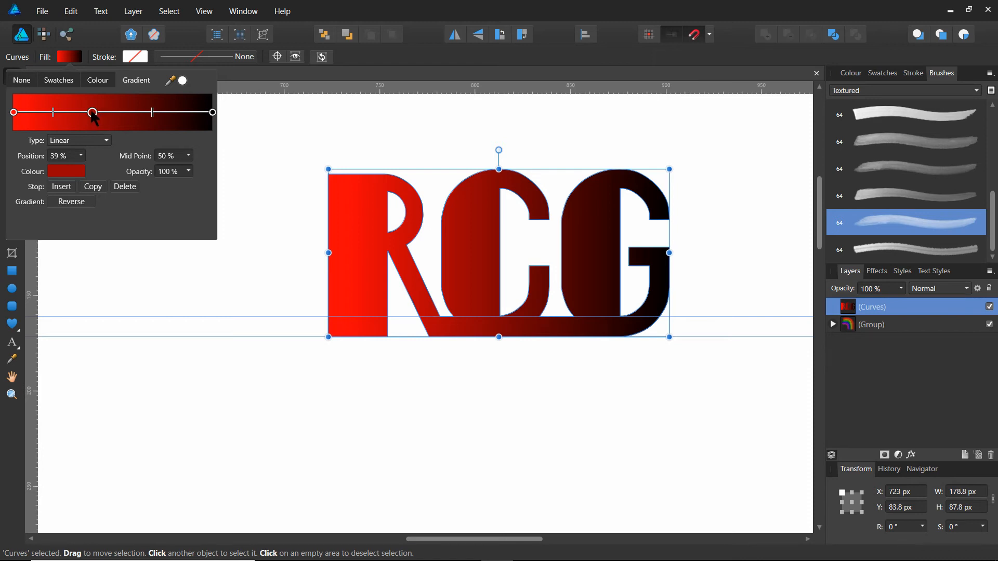
pyautogui.click(66, 168)
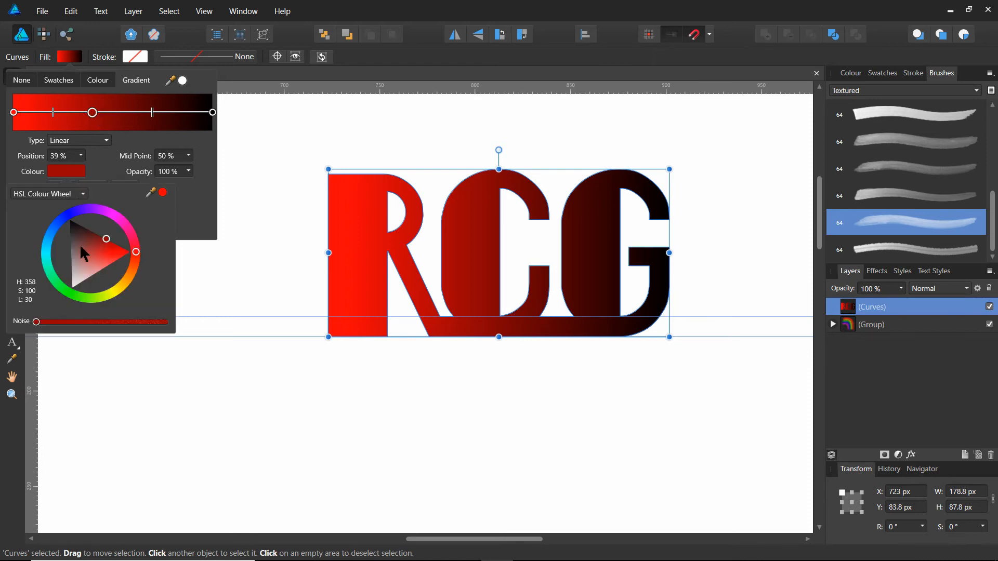
pyautogui.click(116, 291)
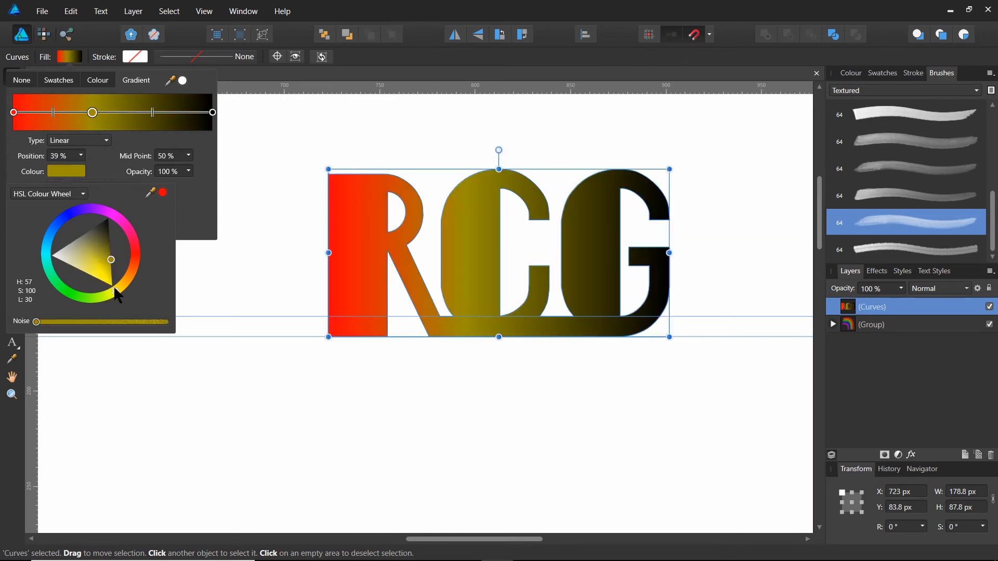
pyautogui.click(111, 286)
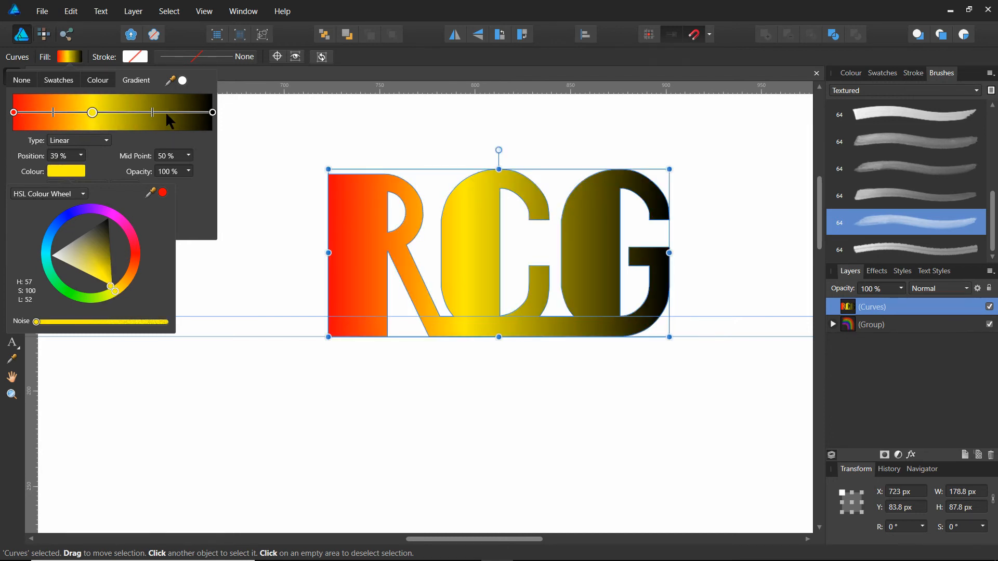
# Change the gradient's black end stop to blue with the HSL colour wheel.
pyautogui.click(214, 113)
pyautogui.click(213, 113)
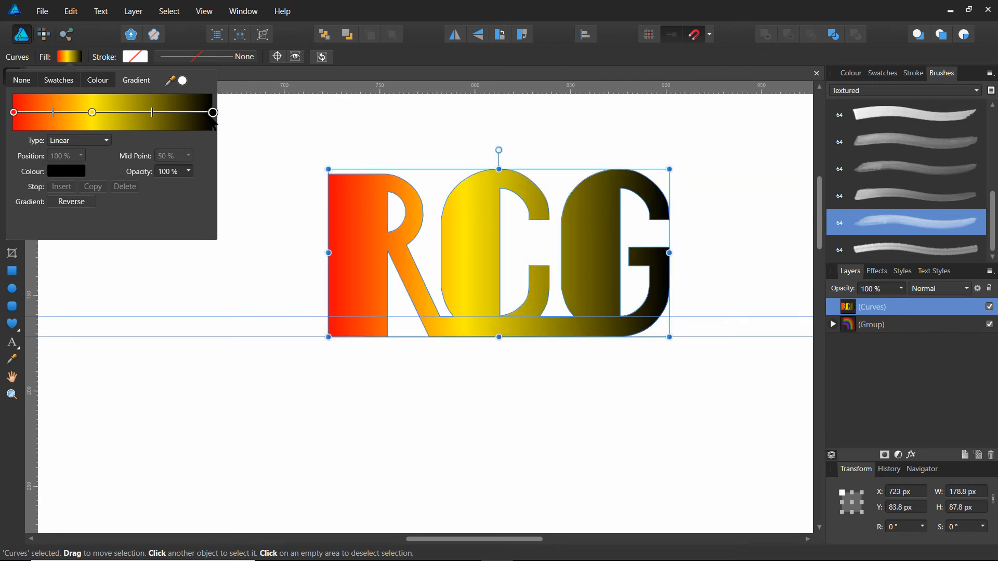
pyautogui.click(73, 179)
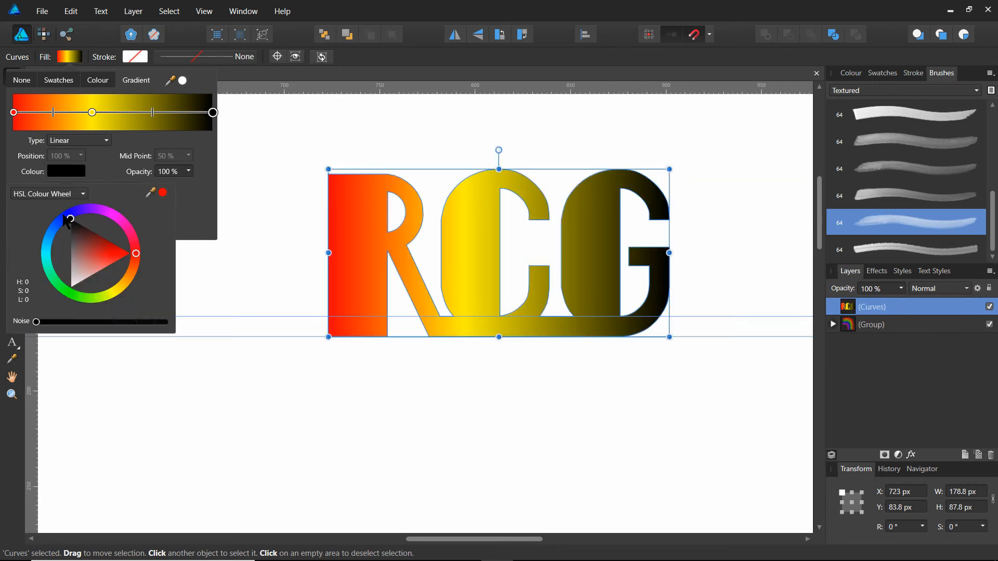
pyautogui.click(69, 216)
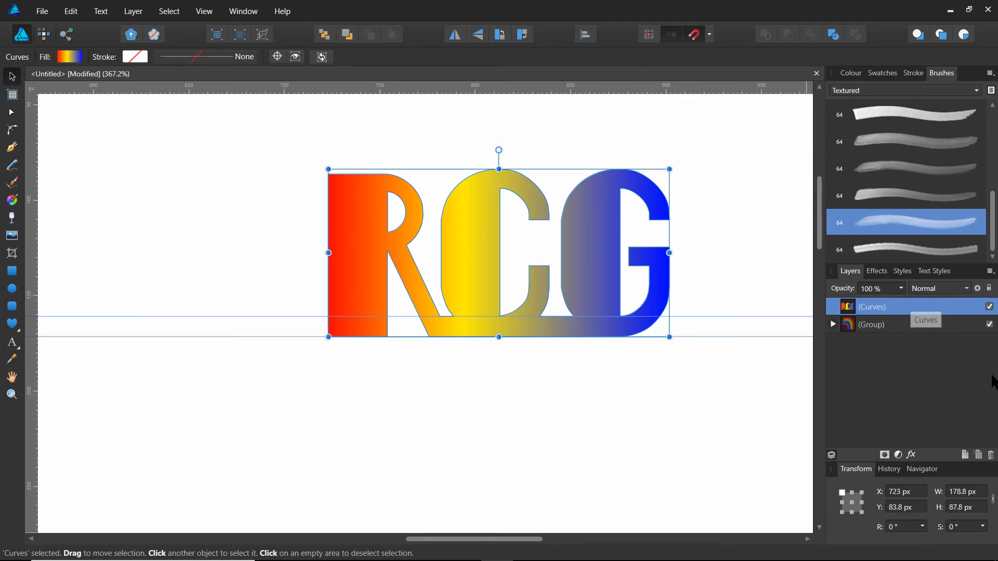
# Open the layer effects for the RCG monogram and enable the 3D effect.
pyautogui.click(912, 456)
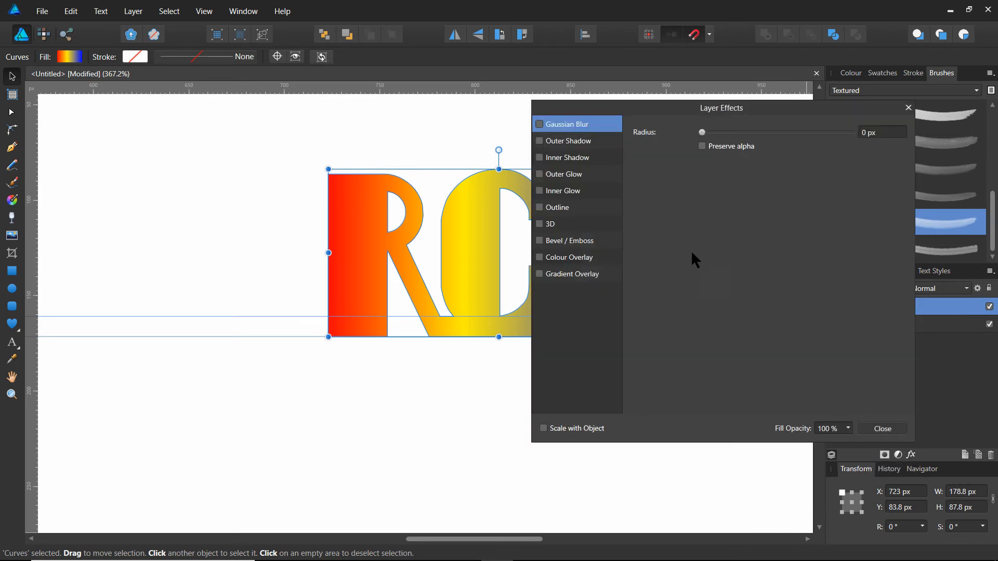
pyautogui.moveTo(667, 104); pyautogui.dragTo(811, 98)
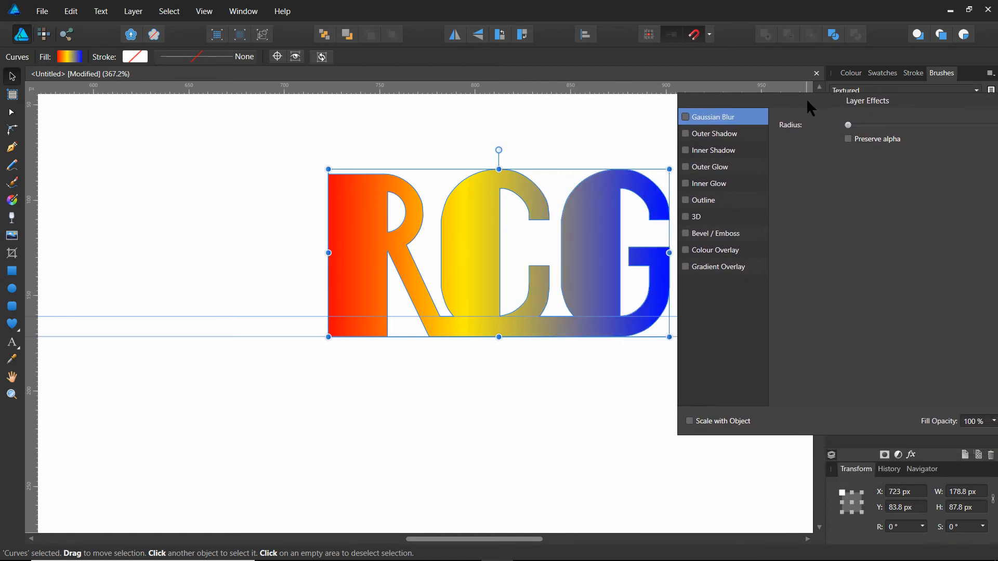
pyautogui.moveTo(513, 539); pyautogui.dragTo(561, 539)
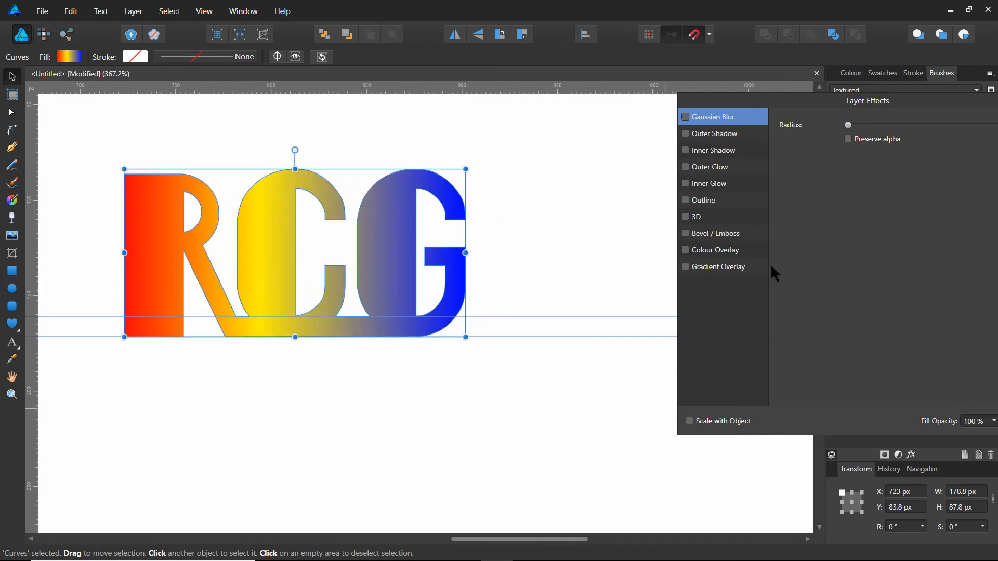
pyautogui.moveTo(922, 98); pyautogui.dragTo(772, 111)
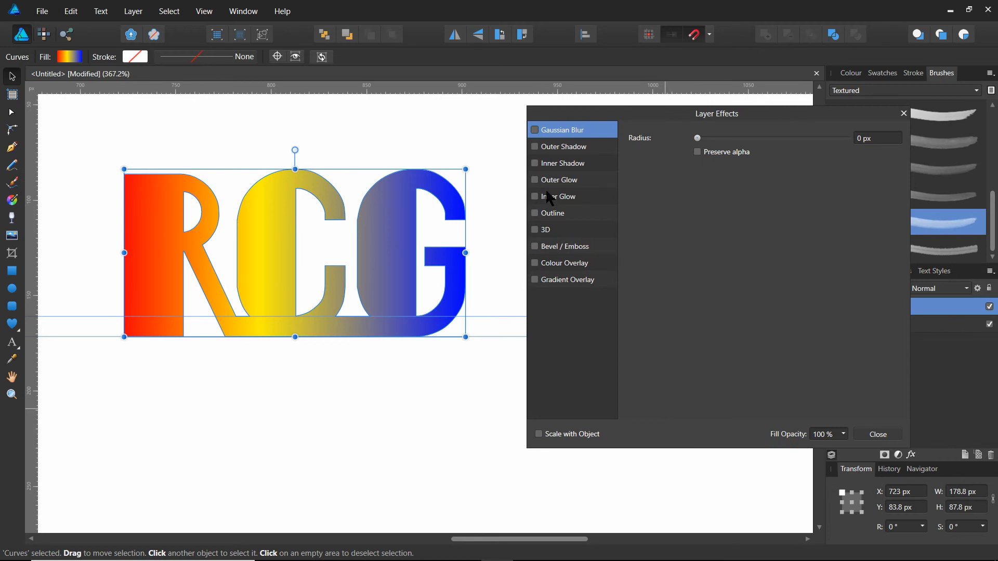
pyautogui.click(553, 237)
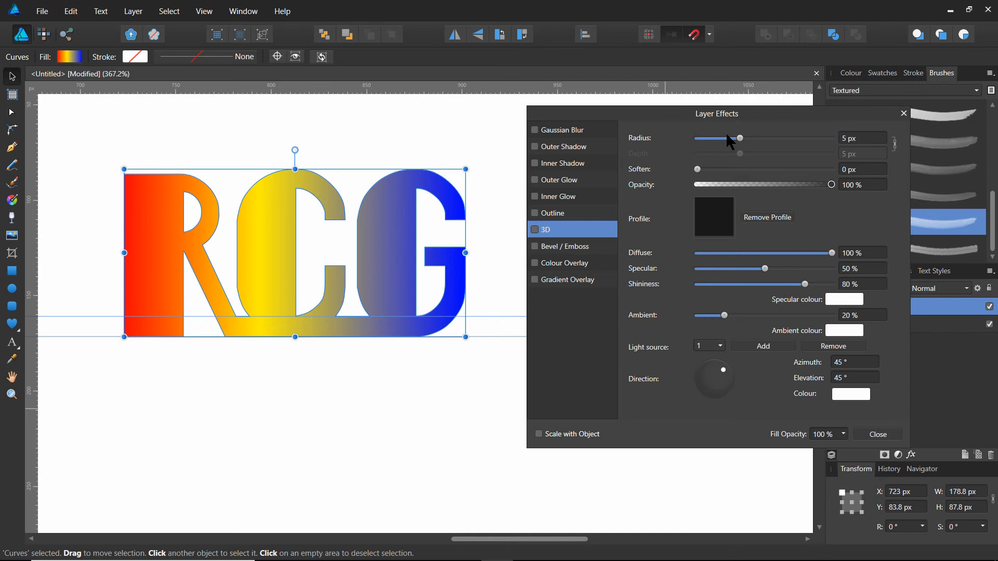
pyautogui.click(535, 230)
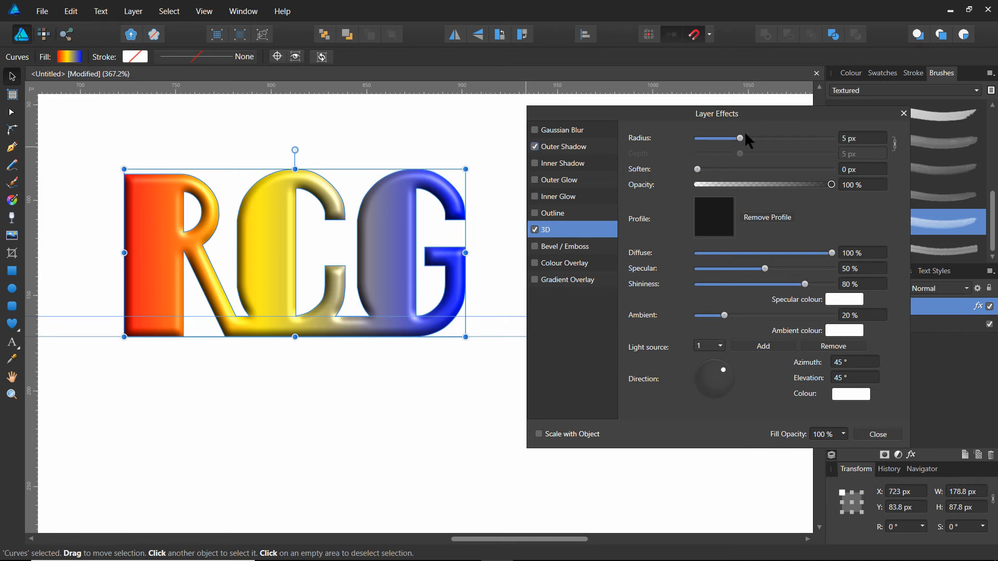
# Give the monogram an outer shadow with radius 11.3 px, offset 7.7 px, intensity 13% and angle 90°, and close the layer effects.
pyautogui.click(578, 147)
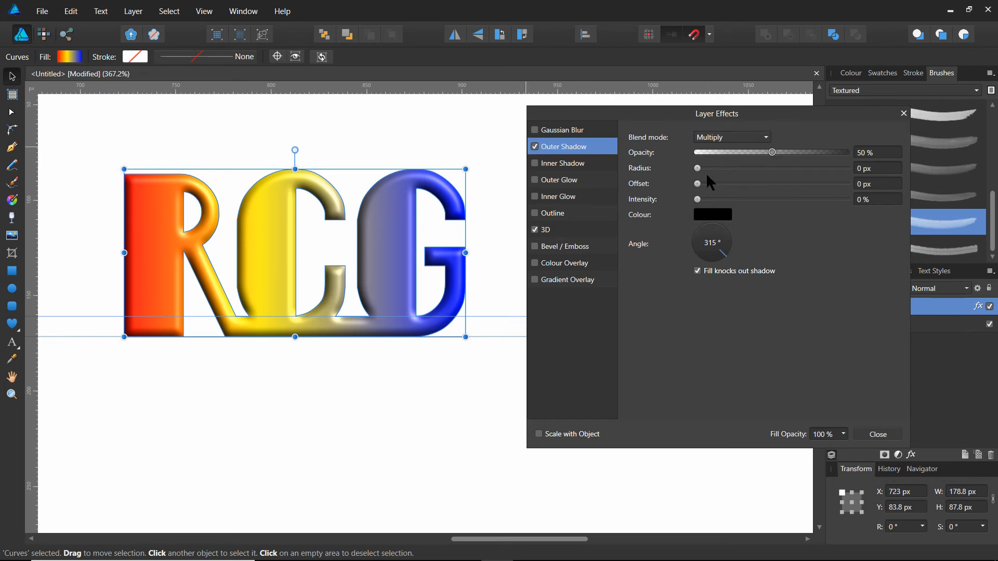
pyautogui.moveTo(699, 168); pyautogui.dragTo(755, 196)
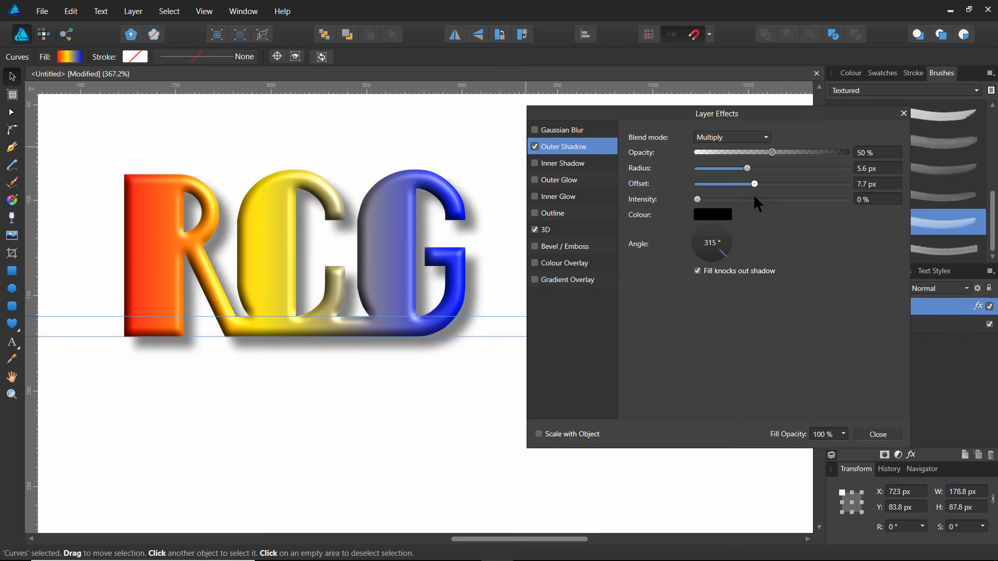
pyautogui.moveTo(728, 244); pyautogui.dragTo(710, 229)
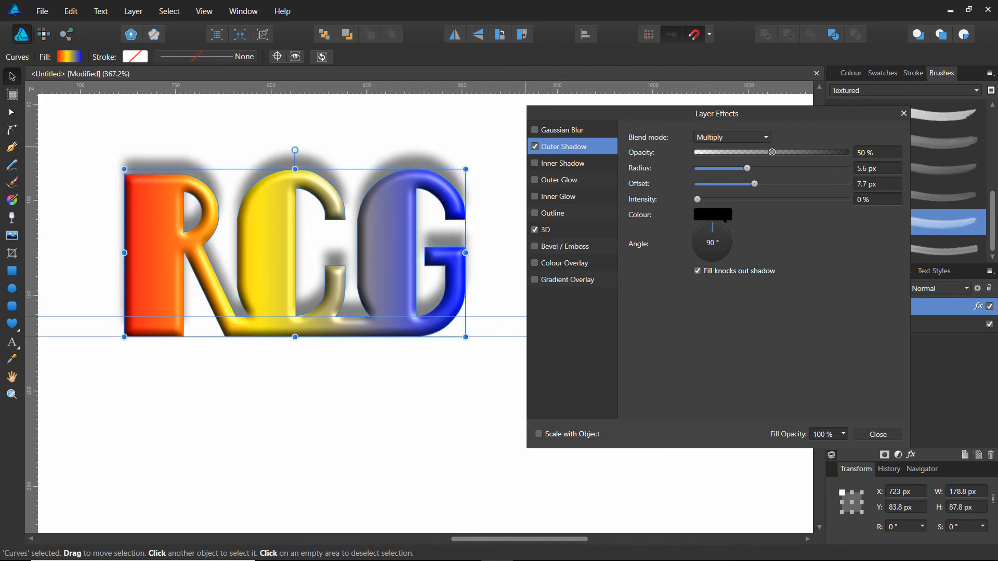
pyautogui.moveTo(698, 200); pyautogui.dragTo(718, 203)
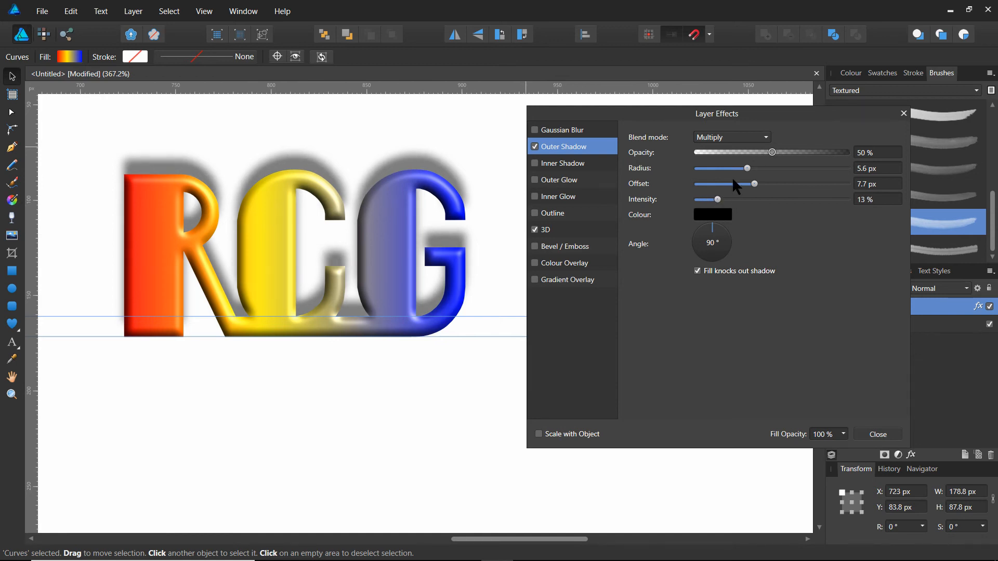
pyautogui.moveTo(747, 168); pyautogui.dragTo(768, 179)
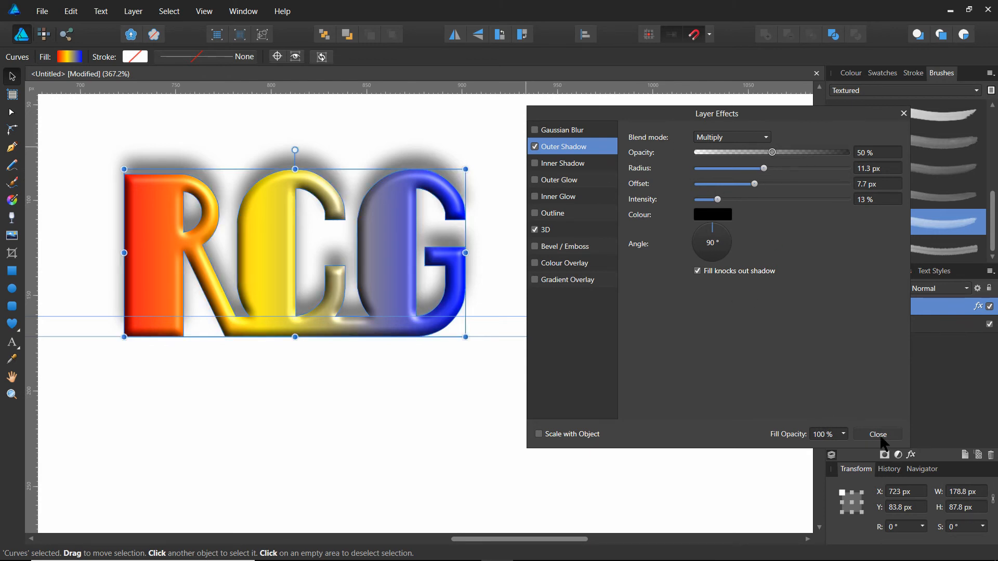
pyautogui.click(882, 436)
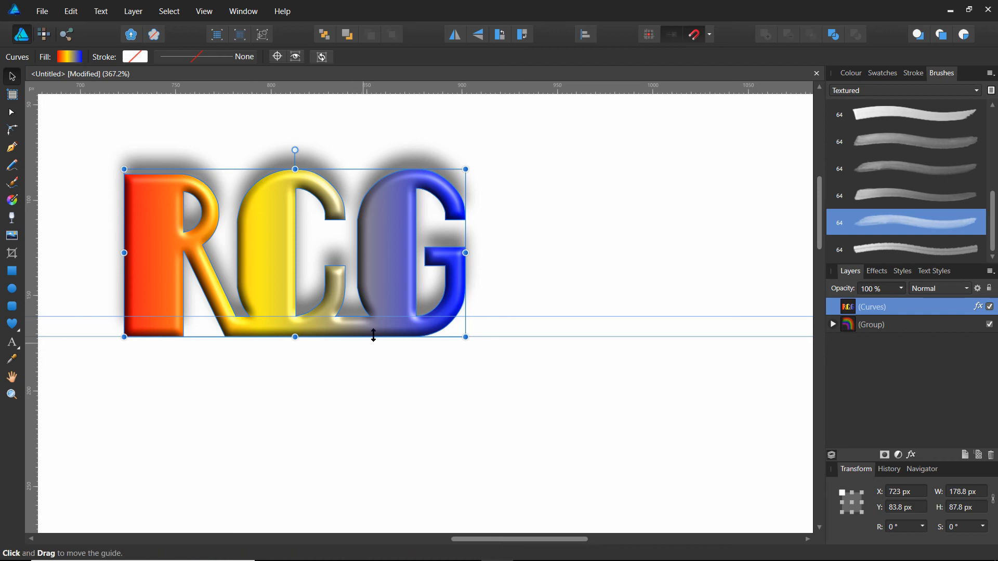
# Move the RCG monogram over the lower part of the rainbow and enlarge it to roughly the rainbow's width.
pyautogui.hscroll(1, 293, 271)
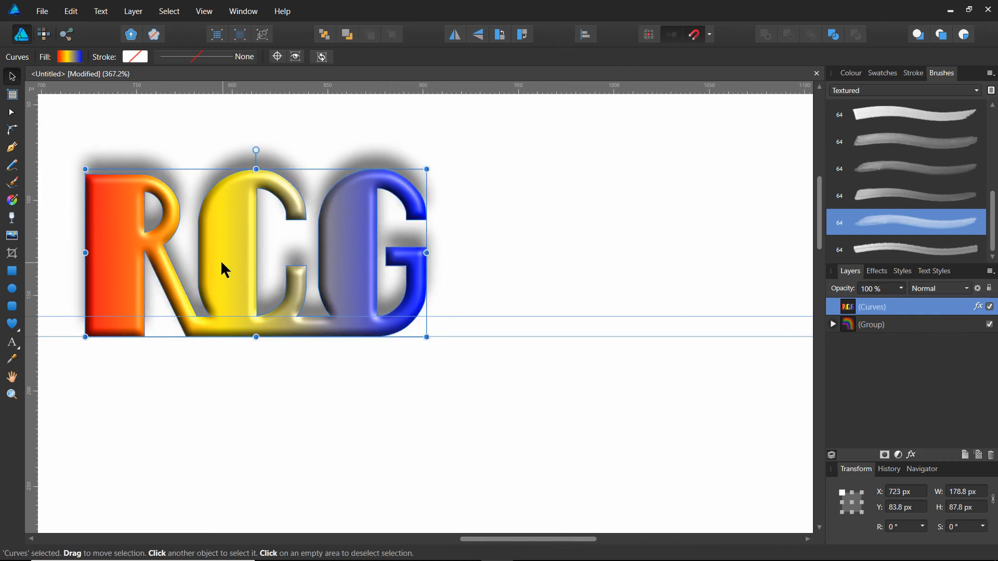
pyautogui.scroll(-6, 221, 261)
pyautogui.scroll(-2, 200, 307)
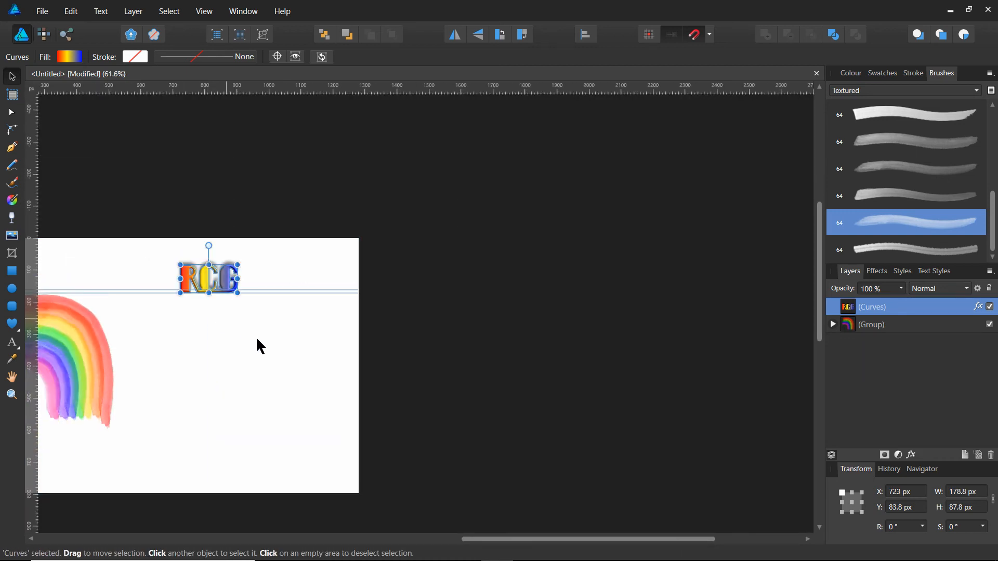
pyautogui.moveTo(488, 543); pyautogui.dragTo(337, 541)
pyautogui.moveTo(456, 281); pyautogui.dragTo(434, 409)
pyautogui.moveTo(389, 385); pyautogui.dragTo(360, 348)
pyautogui.moveTo(396, 405); pyautogui.dragTo(292, 419)
# Place a vertical guide at the rainbow's left edge and adjust the monogram to about 328.7 px wide at X 161.9, Y 418.6 px.
pyautogui.moveTo(94, 329); pyautogui.dragTo(231, 387)
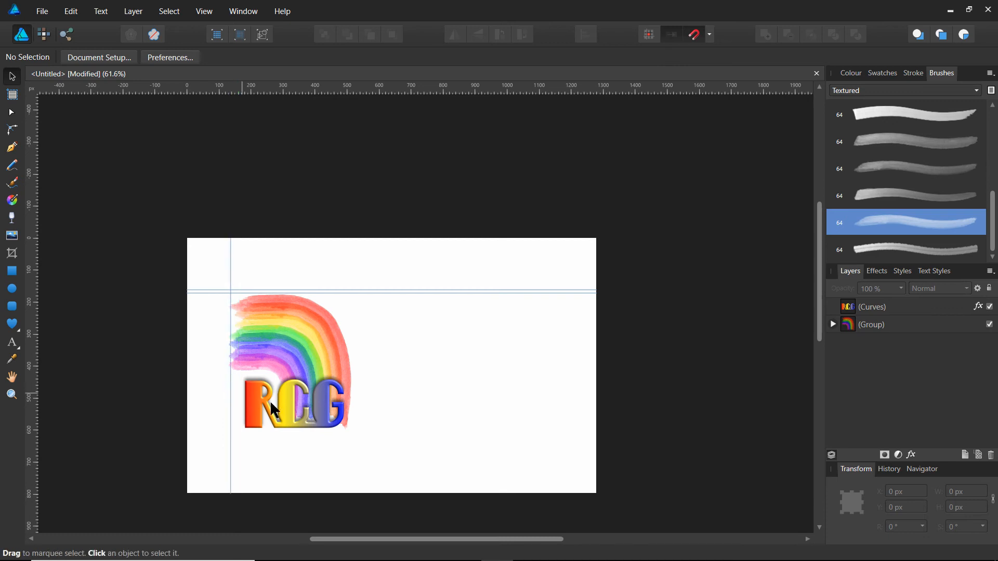
pyautogui.moveTo(289, 410); pyautogui.dragTo(346, 397)
pyautogui.moveTo(279, 400); pyautogui.dragTo(277, 400)
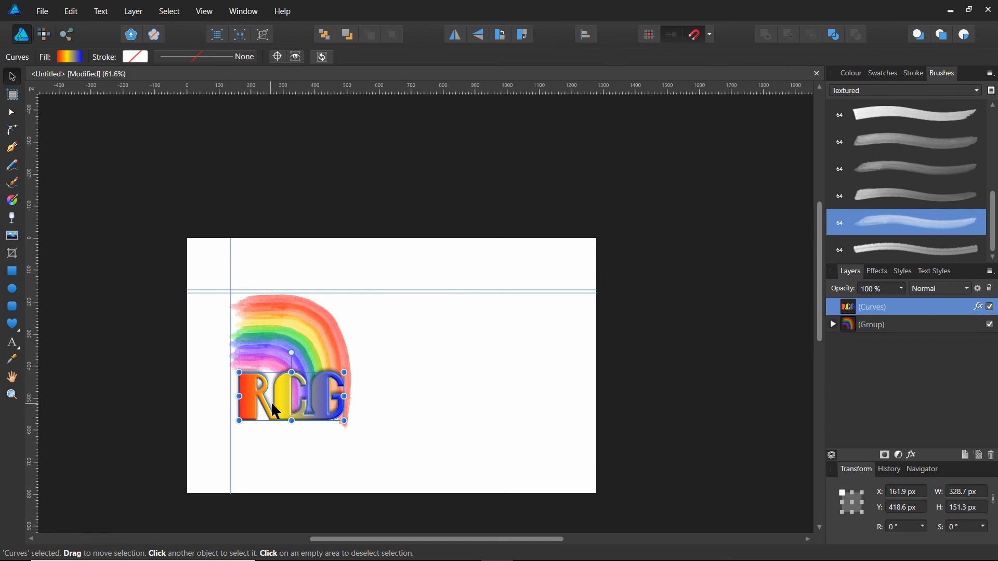
pyautogui.hscroll(-3, 273, 401)
pyautogui.scroll(5, 337, 402)
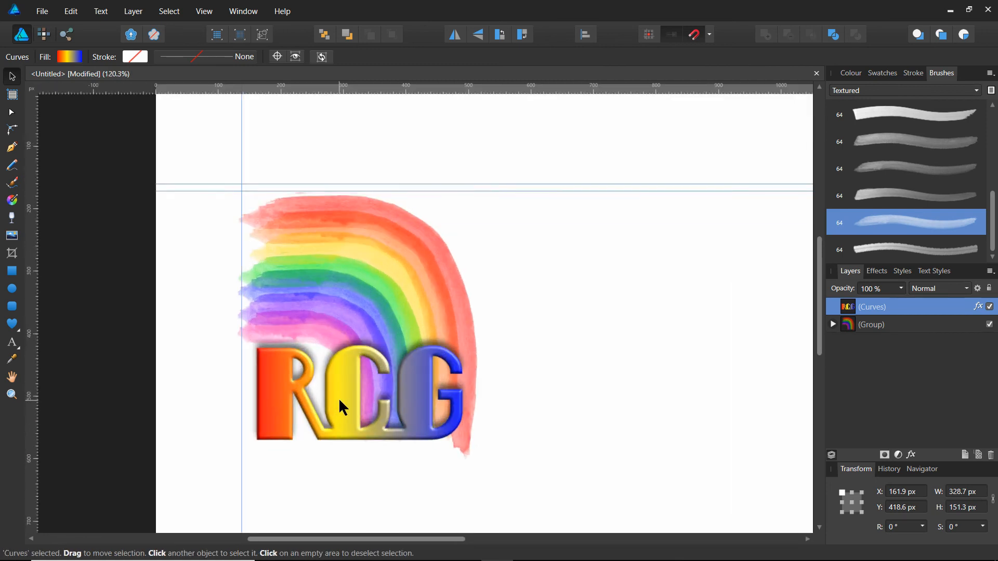
pyautogui.moveTo(350, 406); pyautogui.dragTo(349, 406)
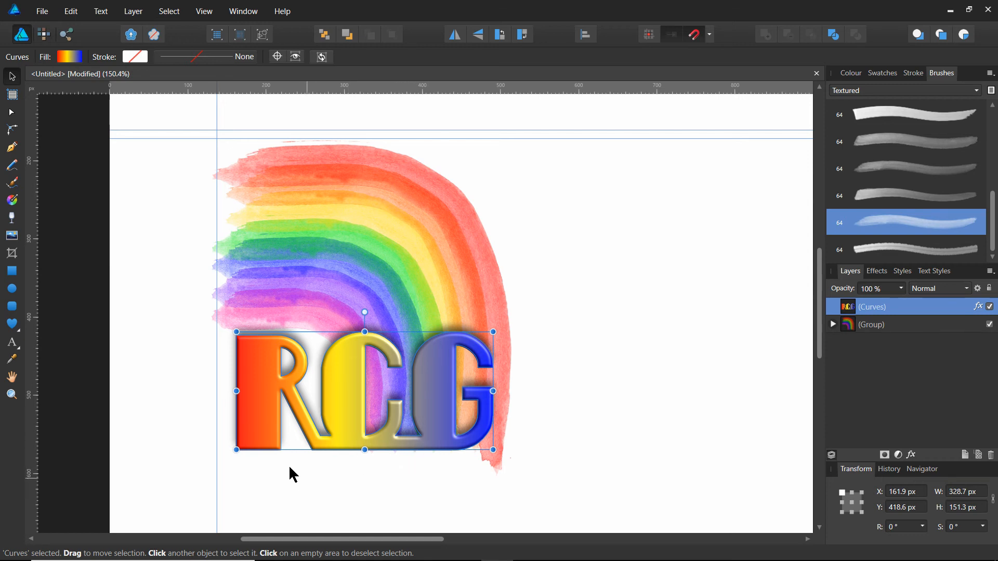
# Deselect the monogram and activate the Rounded Rectangle tool.
pyautogui.click(168, 229)
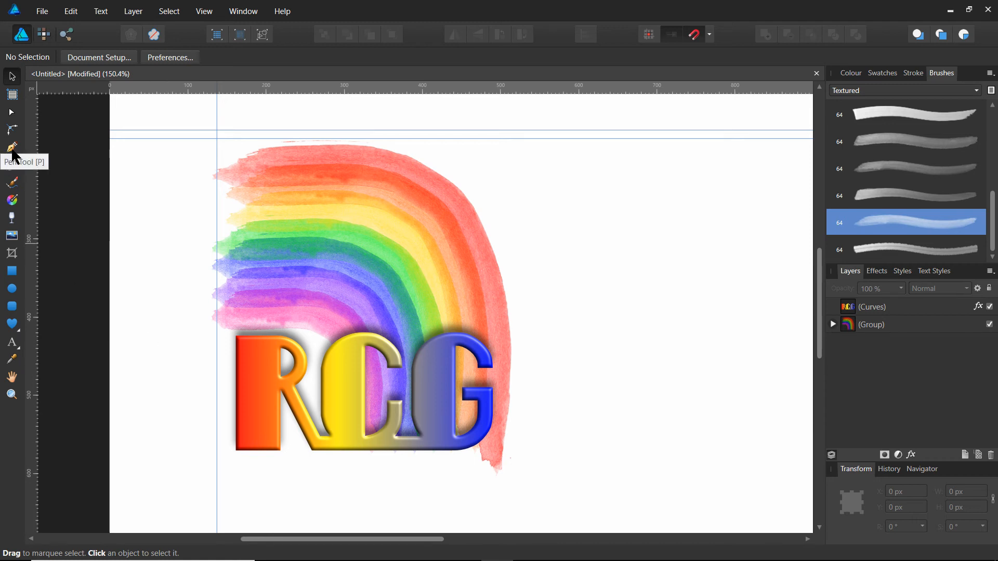
pyautogui.click(12, 309)
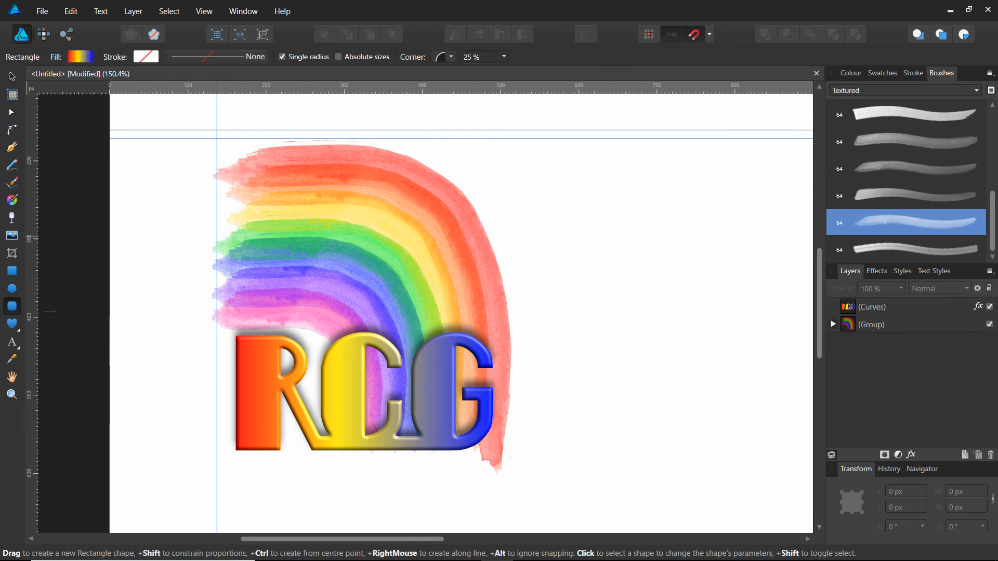
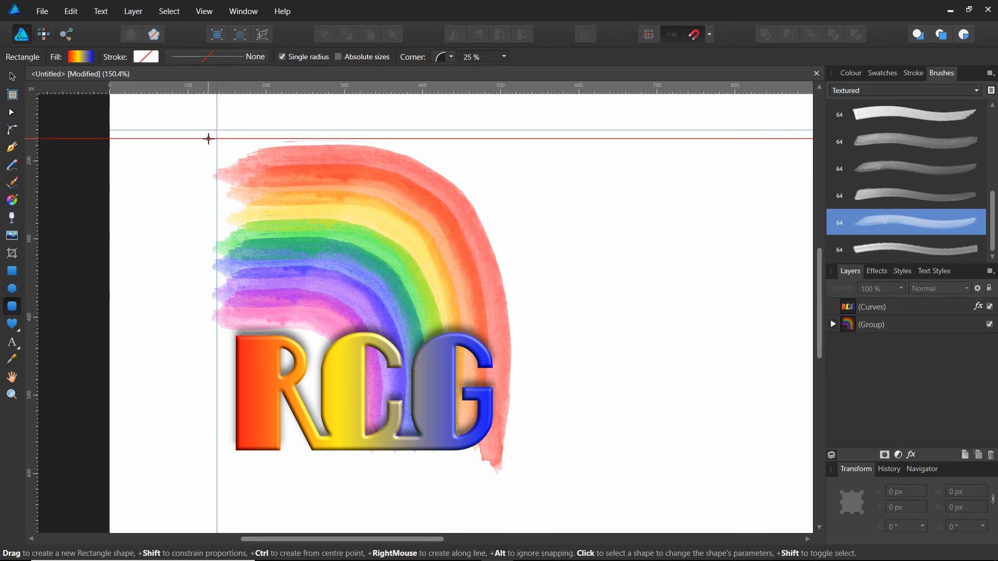
# Draw a rounded rectangle about 388 × 450 px around the rainbow and monogram, and remove its fill.
pyautogui.moveTo(223, 139); pyautogui.dragTo(521, 491)
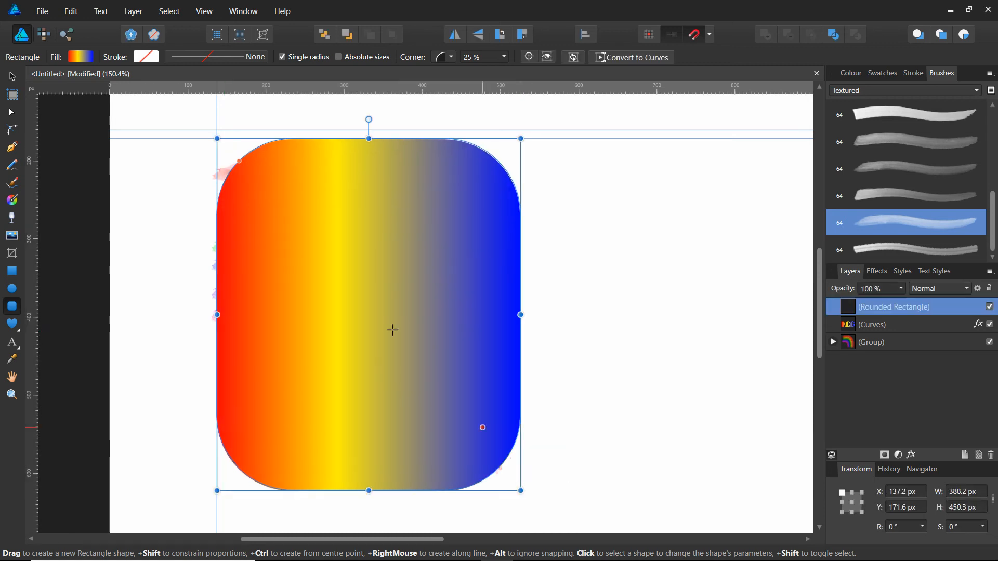
pyautogui.click(81, 57)
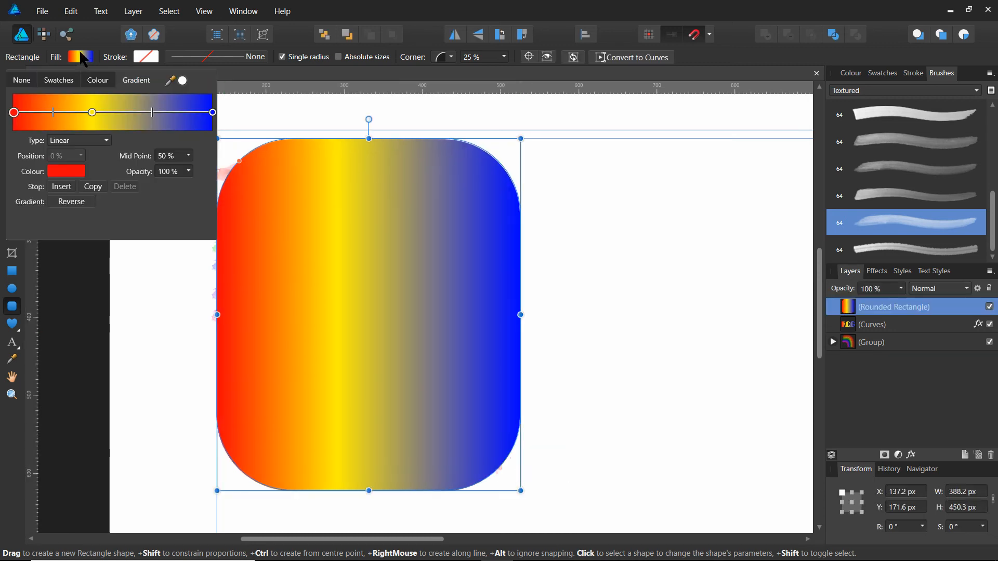
pyautogui.click(21, 84)
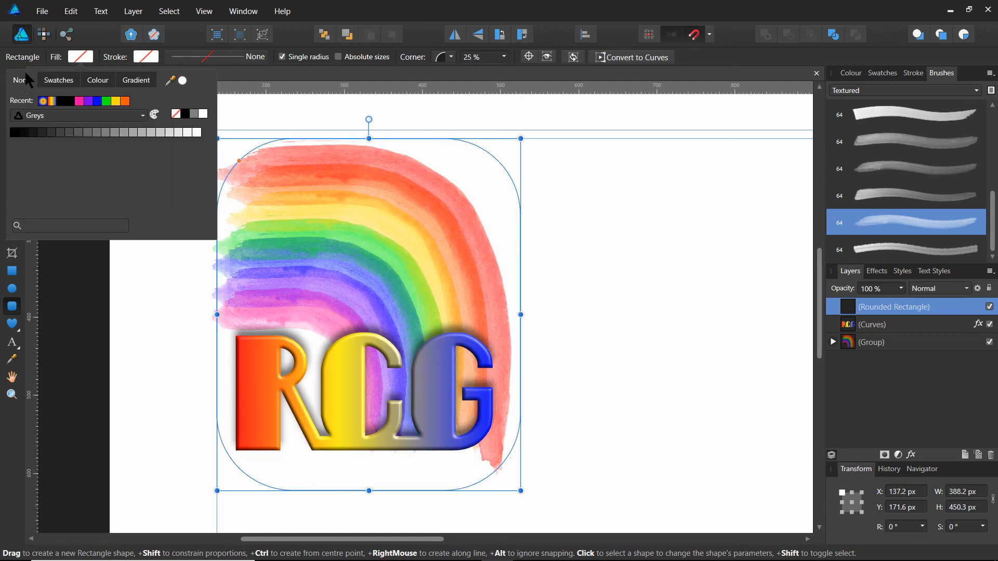
# Give the rounded rectangle a mid-grey stroke 17.5 pt wide.
pyautogui.click(146, 59)
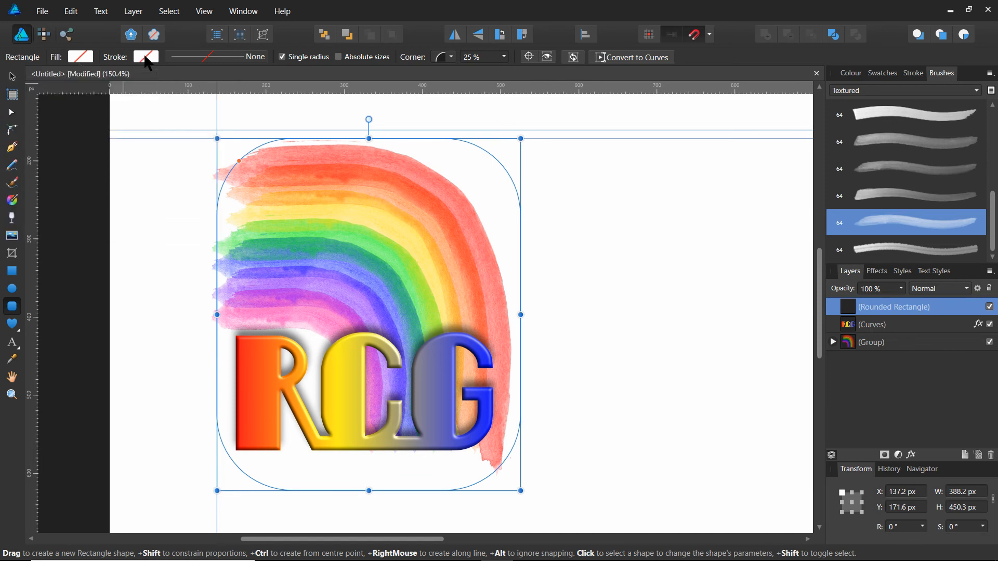
pyautogui.click(146, 59)
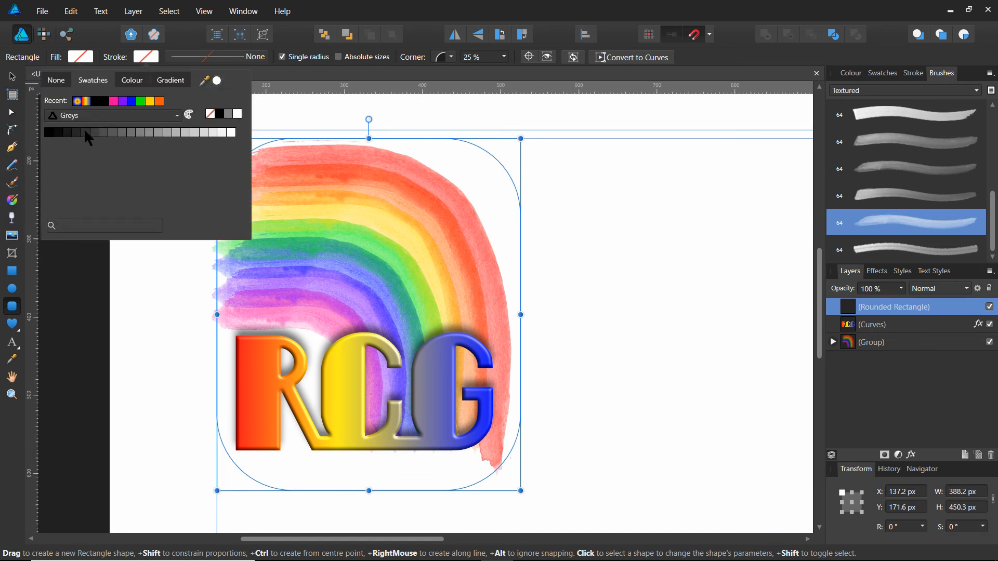
pyautogui.click(133, 131)
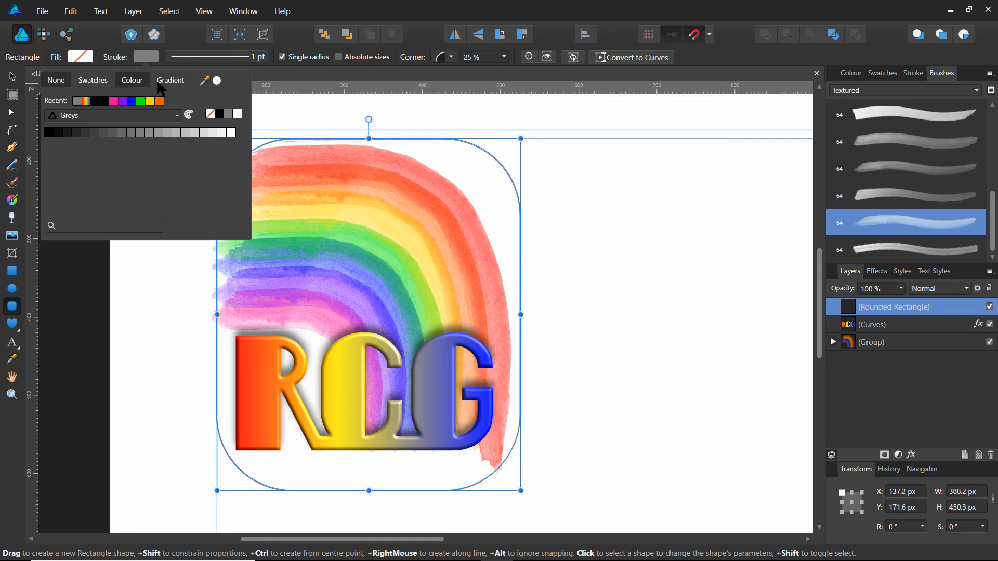
pyautogui.click(585, 110)
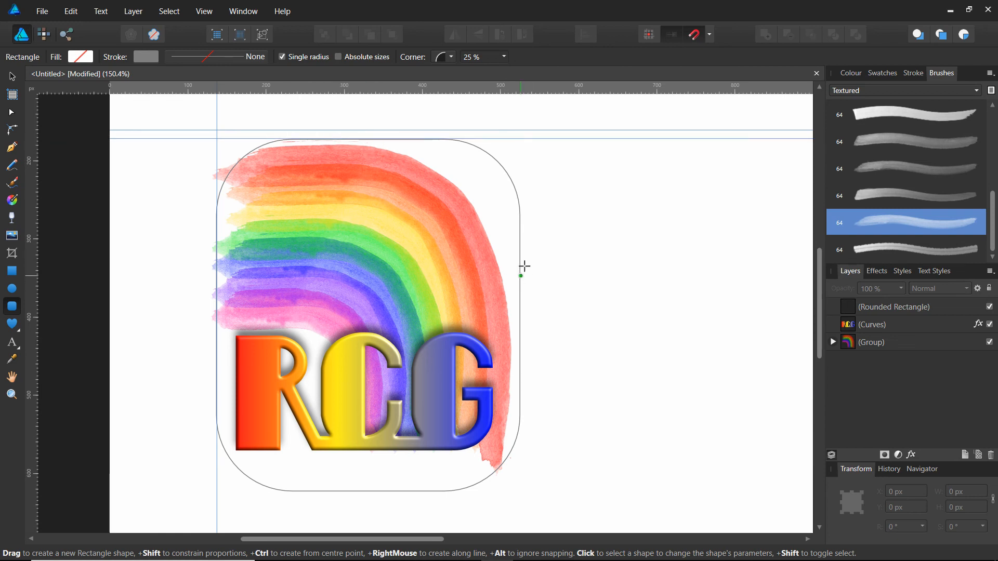
pyautogui.click(13, 78)
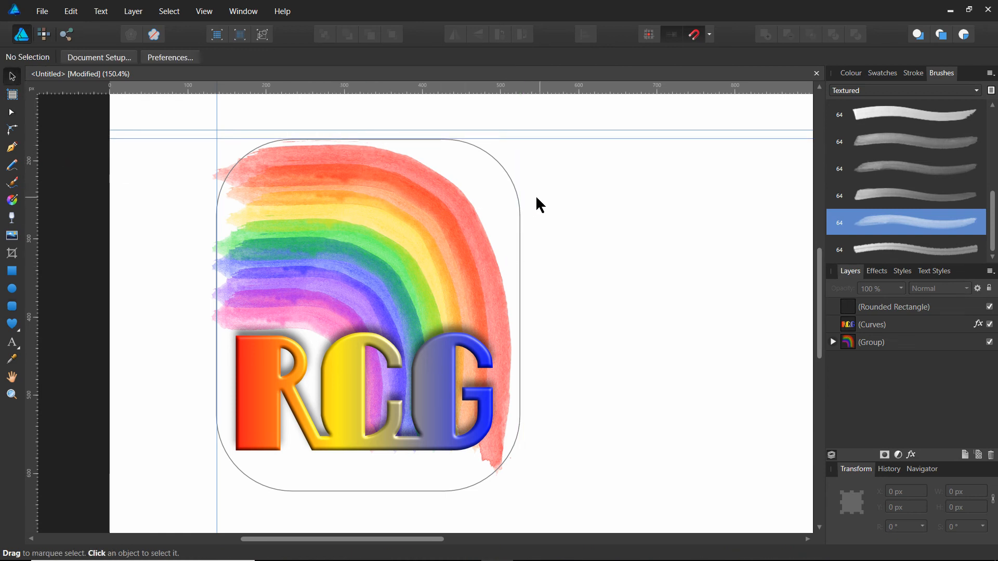
pyautogui.click(517, 205)
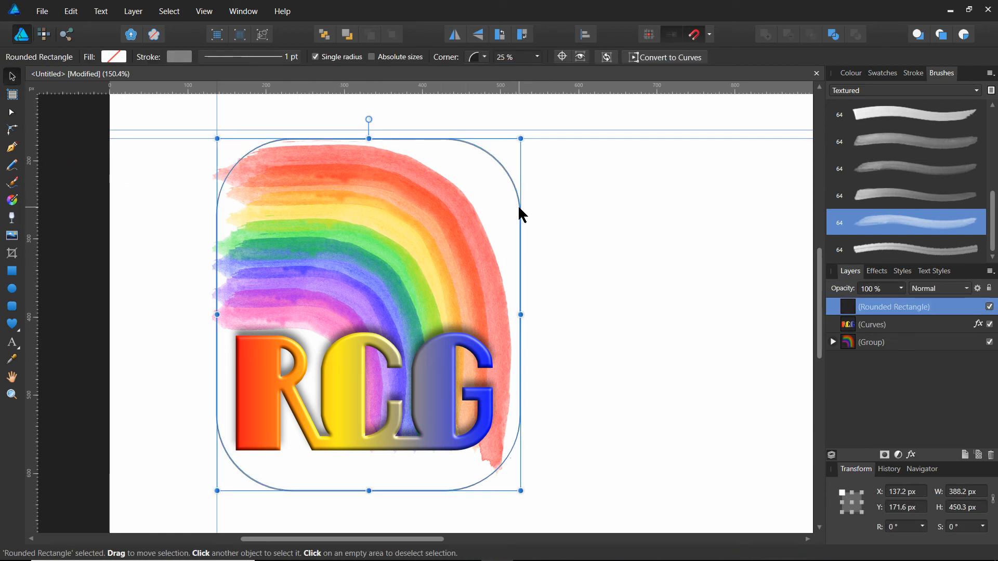
pyautogui.click(292, 57)
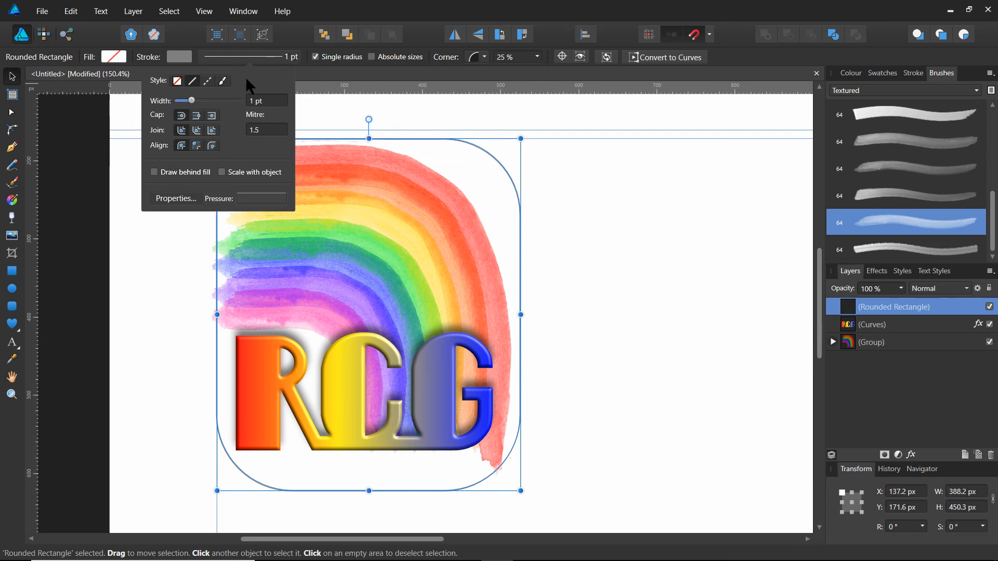
pyautogui.click(192, 101)
pyautogui.moveTo(192, 102); pyautogui.dragTo(210, 102)
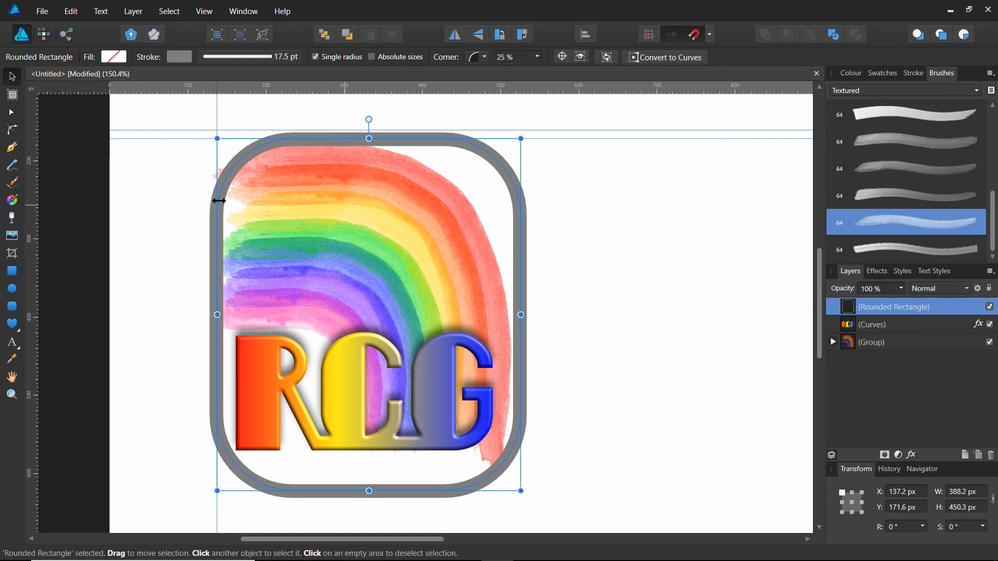
# Reduce the frame's corner radius to 6% and shorten it from below to about 418 px high.
pyautogui.click(11, 307)
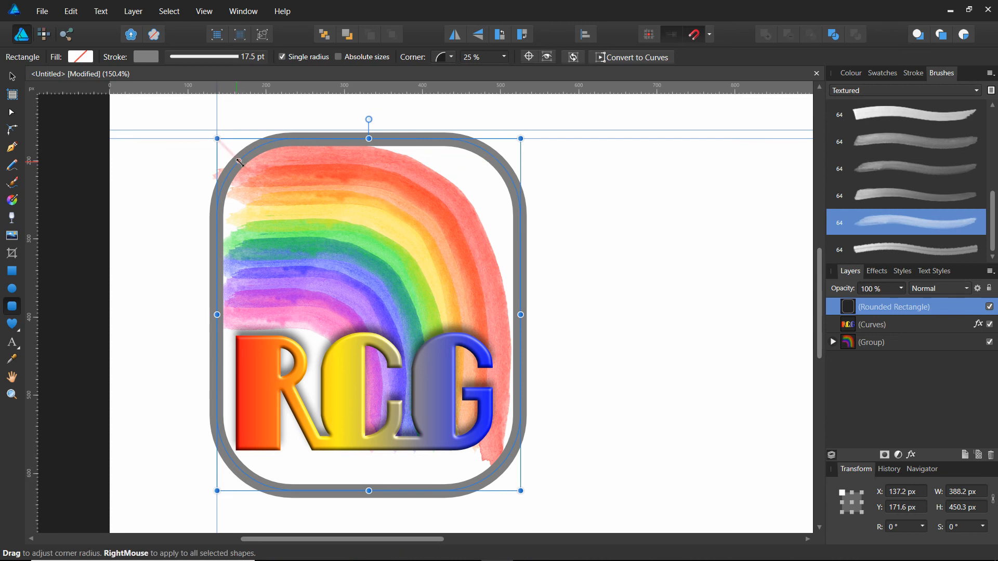
pyautogui.moveTo(239, 162); pyautogui.dragTo(219, 147)
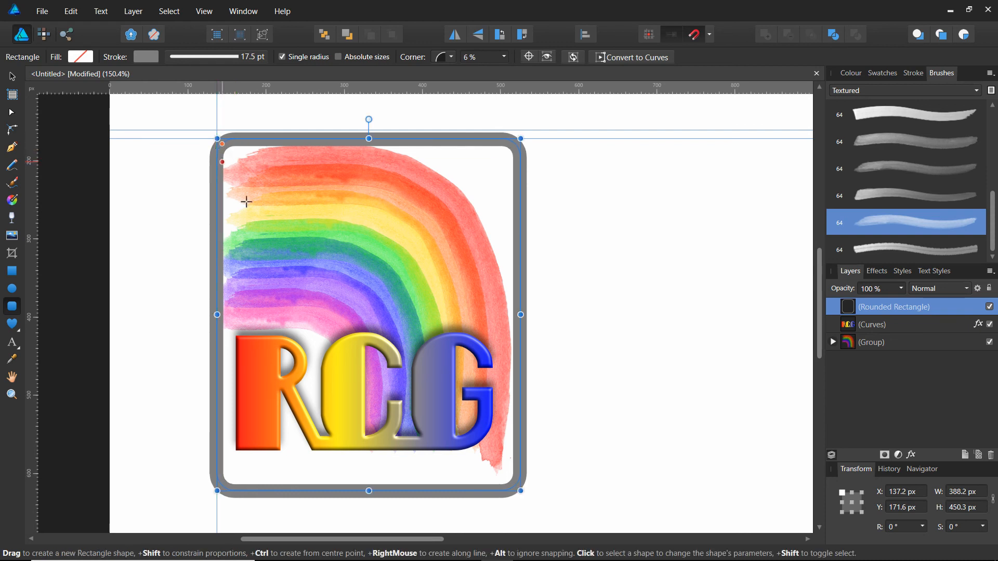
pyautogui.moveTo(368, 491); pyautogui.dragTo(367, 466)
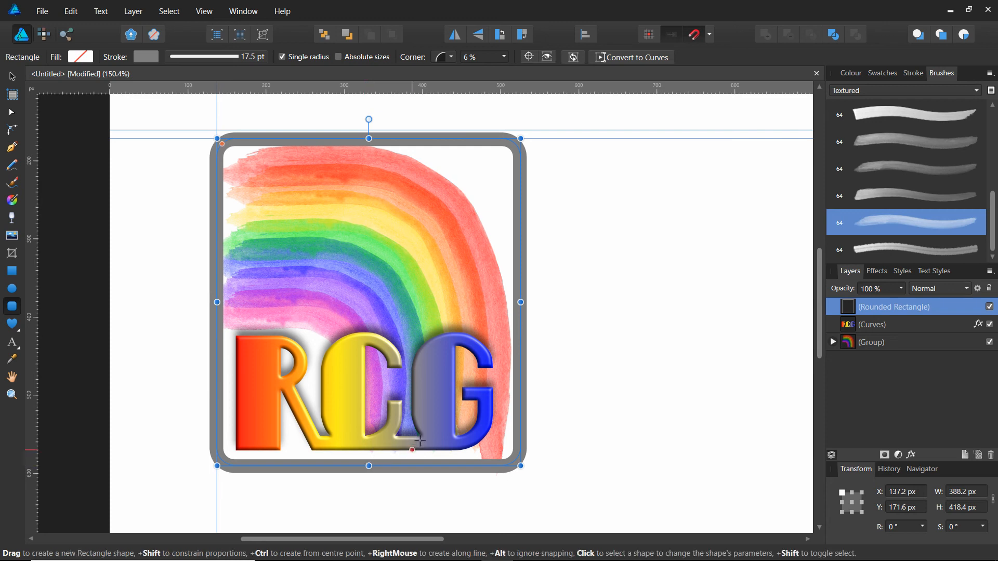
# Stretch the RCG monogram rightwards to 340 px wide inside the frame and deselect it.
pyautogui.click(13, 76)
pyautogui.click(276, 400)
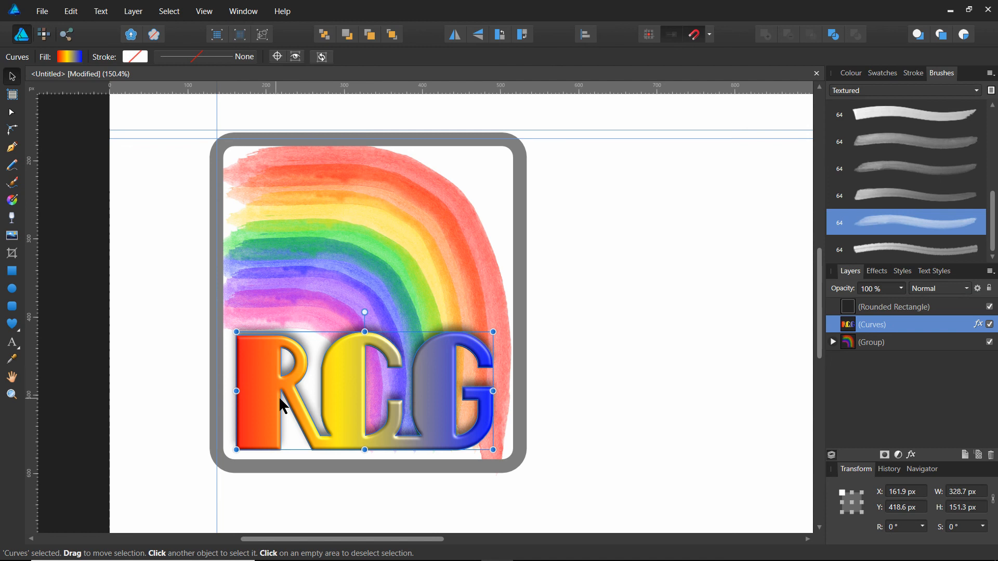
pyautogui.moveTo(492, 390); pyautogui.dragTo(502, 391)
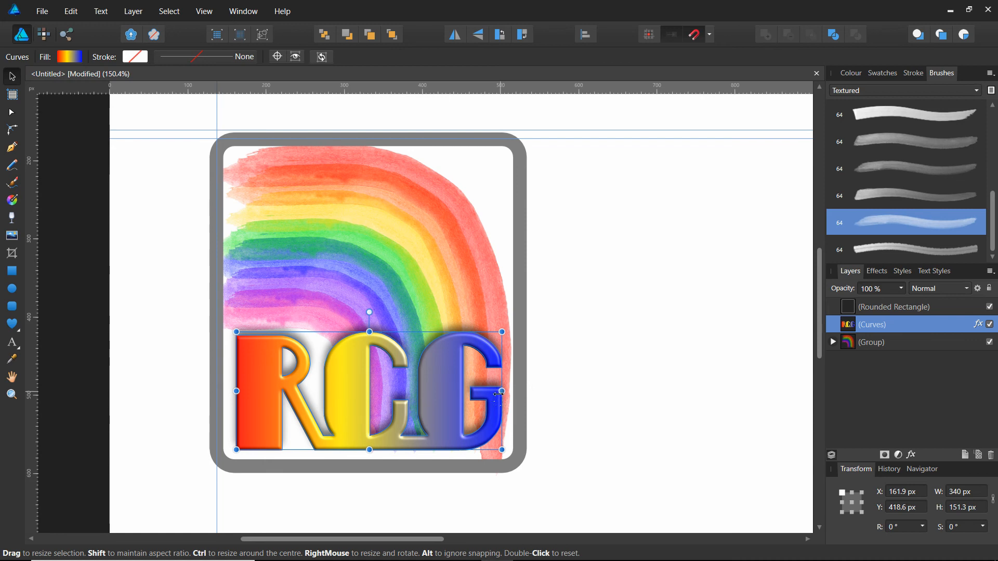
pyautogui.moveTo(234, 392); pyautogui.dragTo(234, 392)
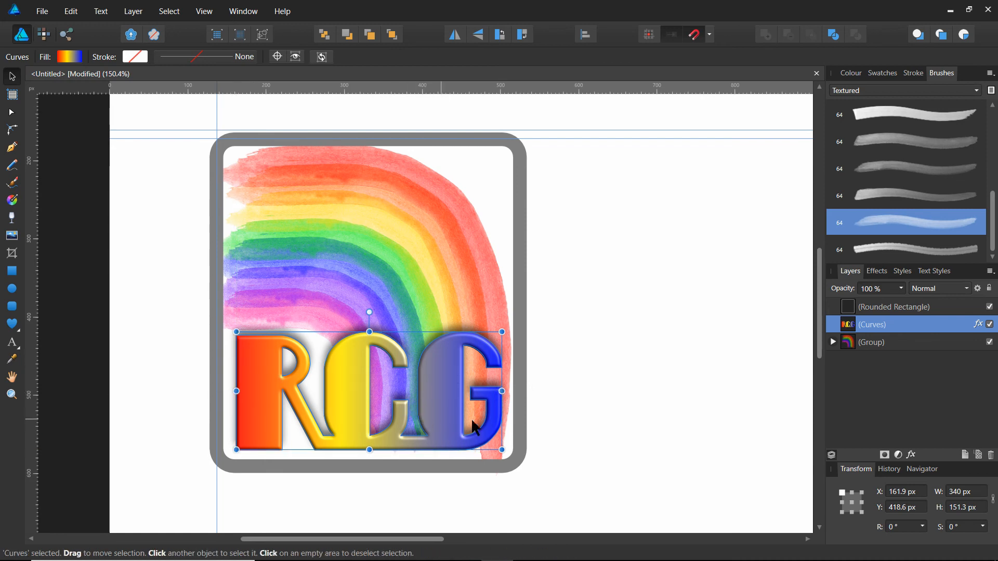
pyautogui.click(590, 420)
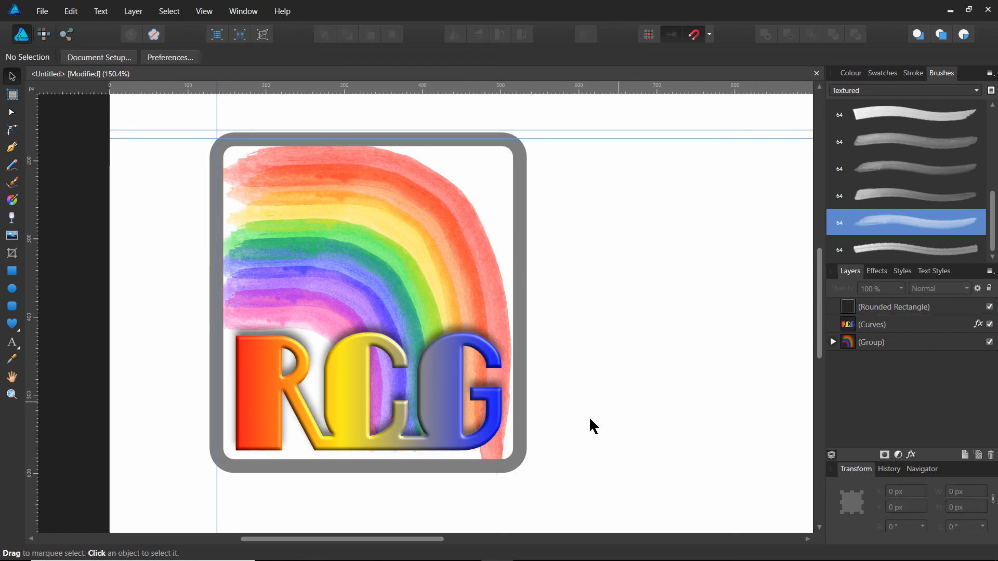
# Apply a 3D layer effect with a 5 px radius to the grey frame and close the layer effects.
pyautogui.click(473, 471)
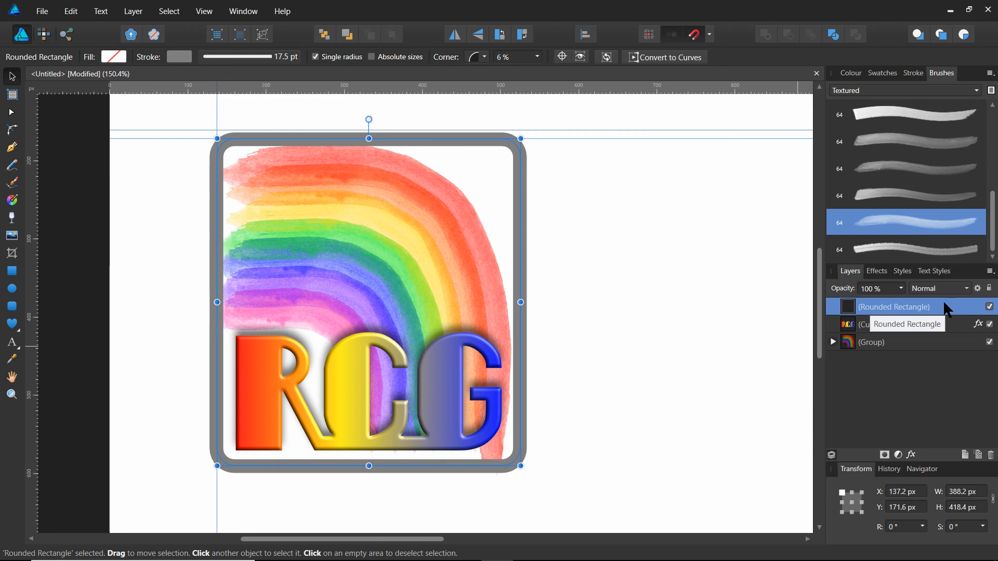
pyautogui.click(912, 456)
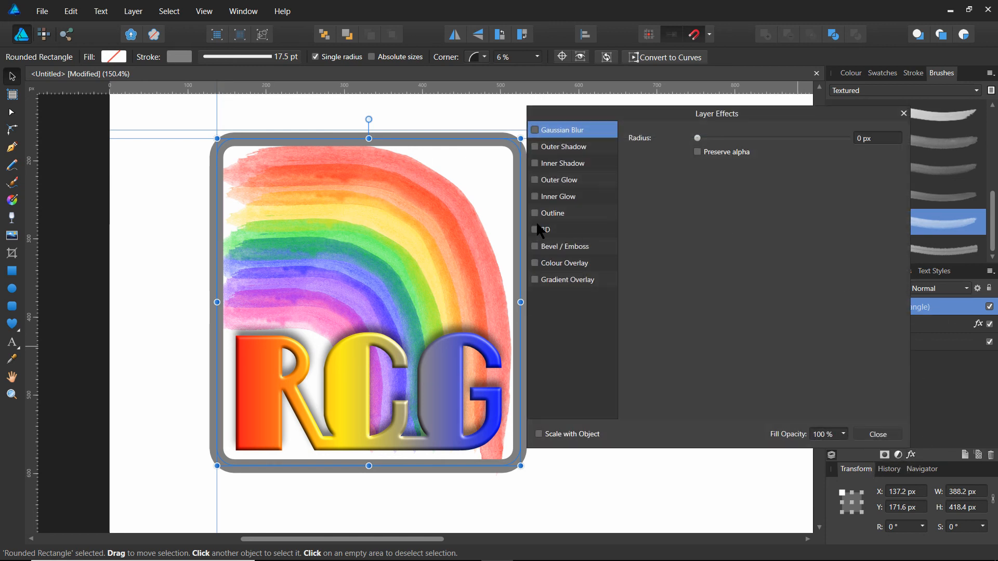
pyautogui.click(552, 230)
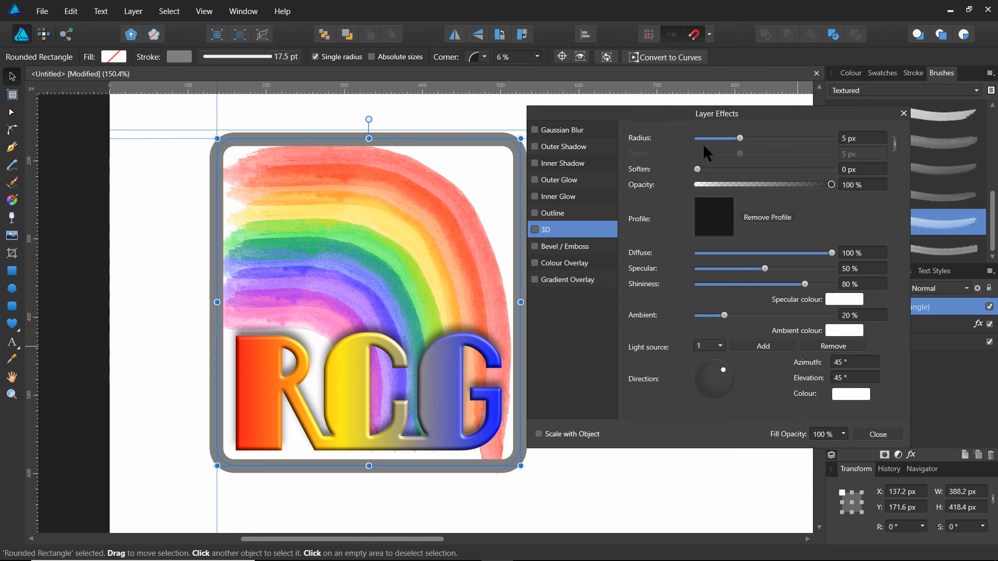
pyautogui.click(534, 229)
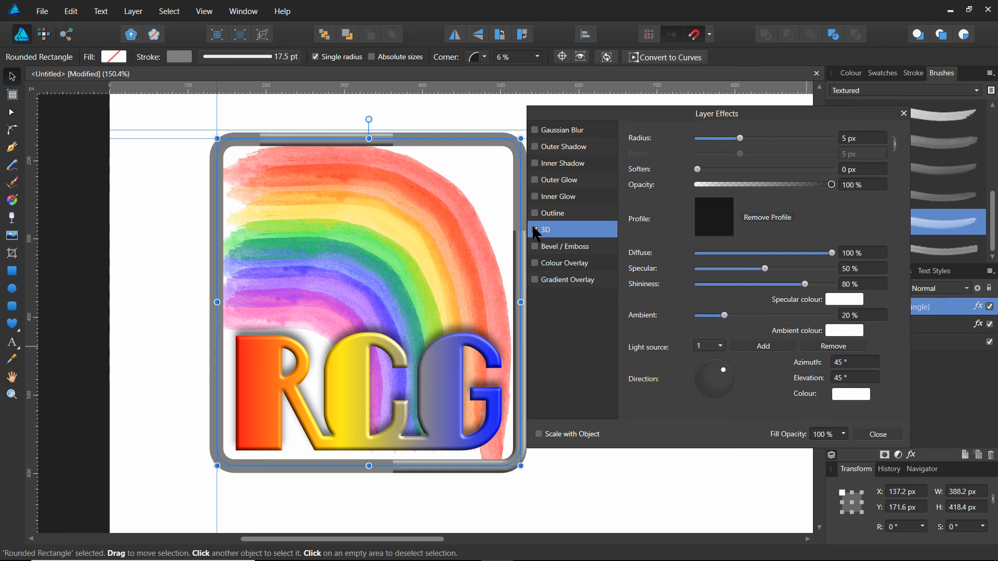
pyautogui.click(687, 473)
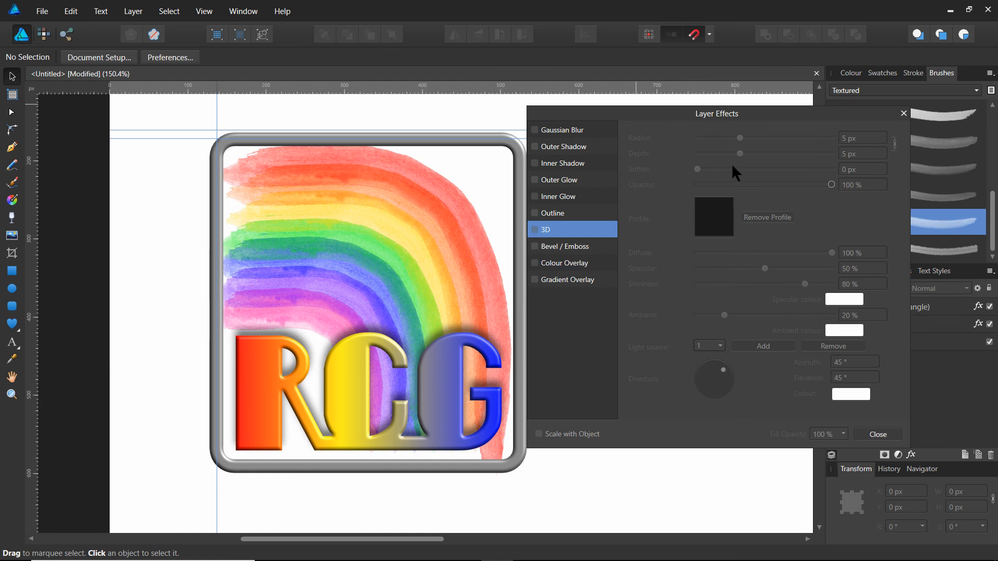
pyautogui.click(888, 436)
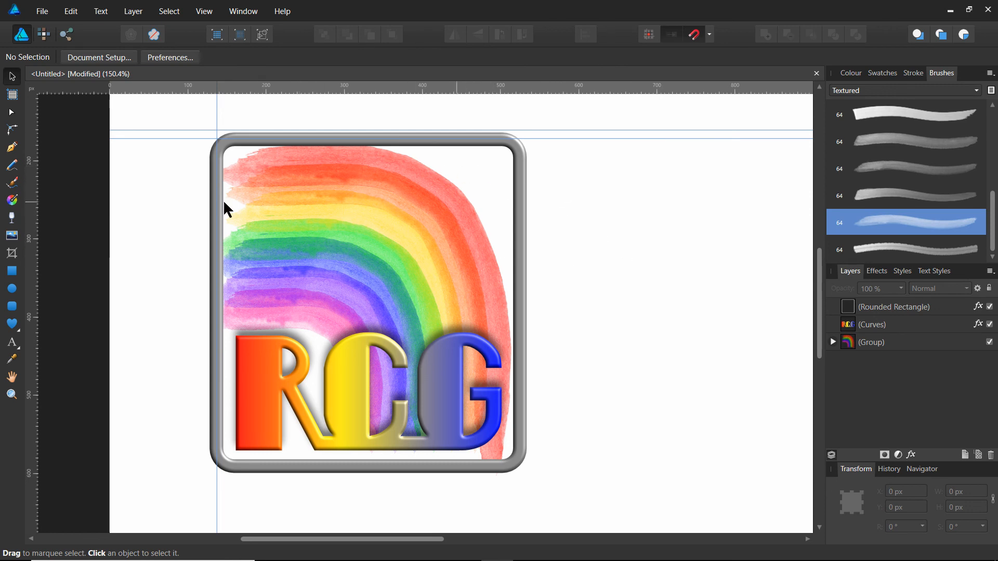
# Add the username as 48 pt Empire State Deco art text on the blank canvas beside the framed logo.
pyautogui.click(20, 347)
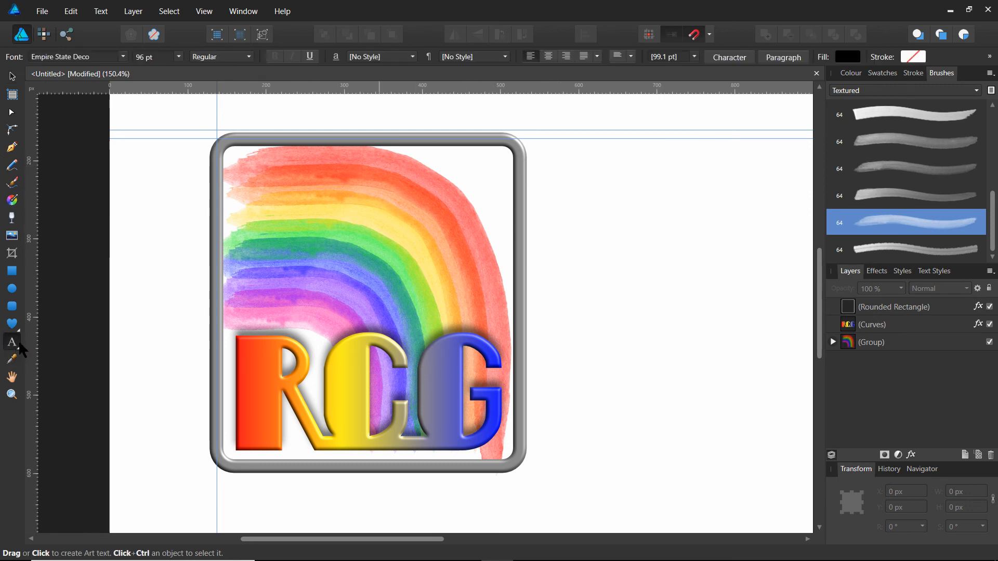
pyautogui.click(581, 184)
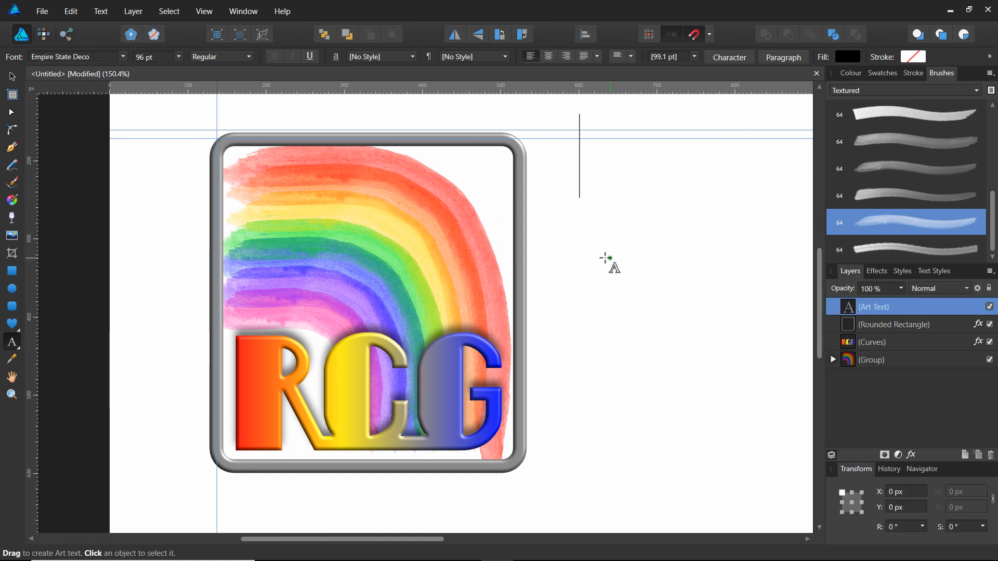
pyautogui.click(179, 56)
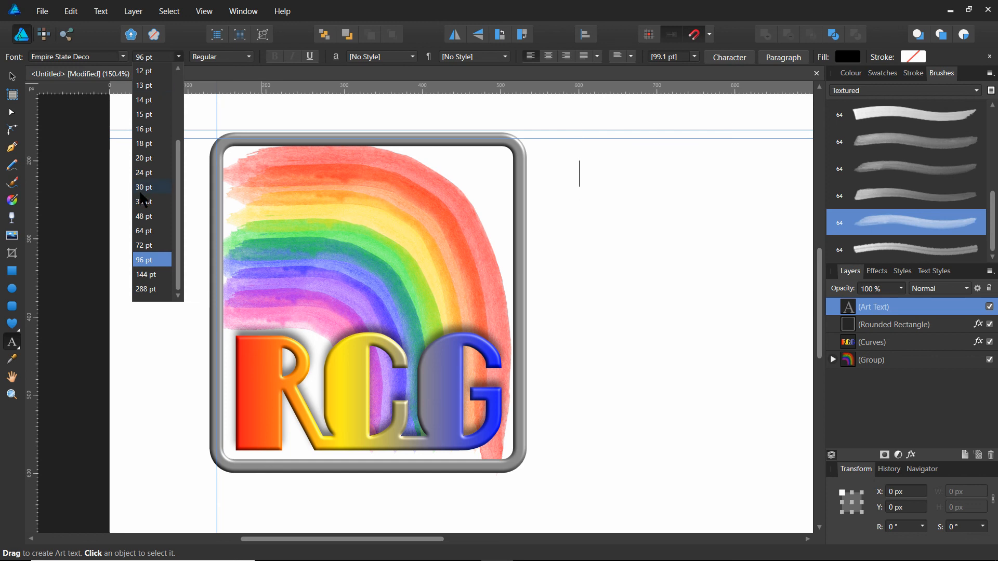
pyautogui.click(141, 216)
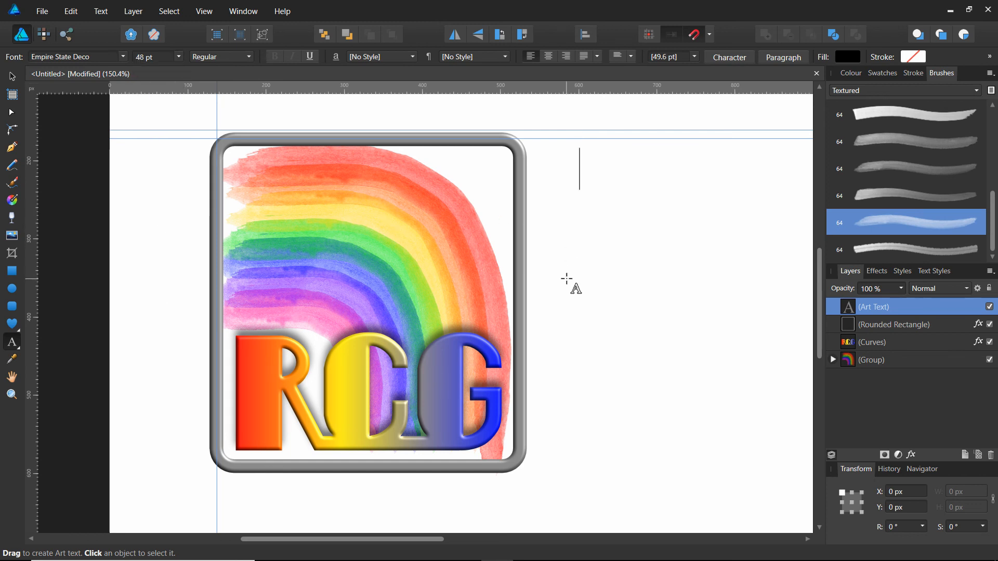
pyautogui.write('I')
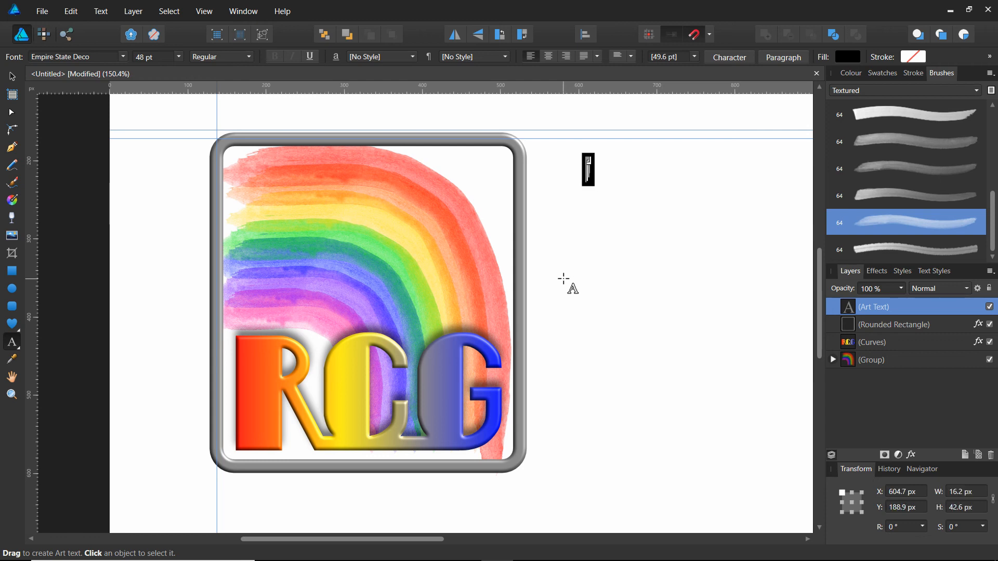
pyautogui.press('Escape')
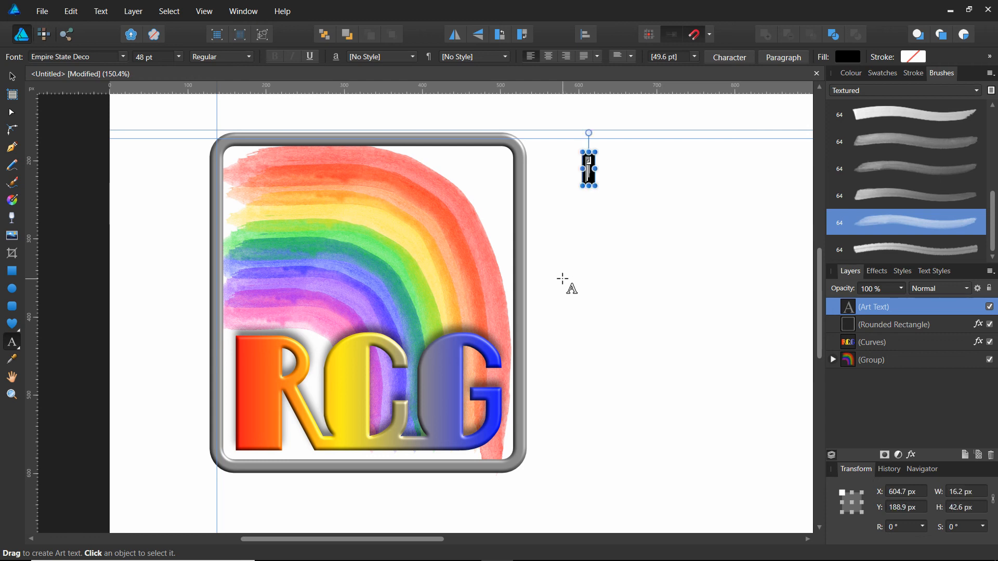
pyautogui.write('A')
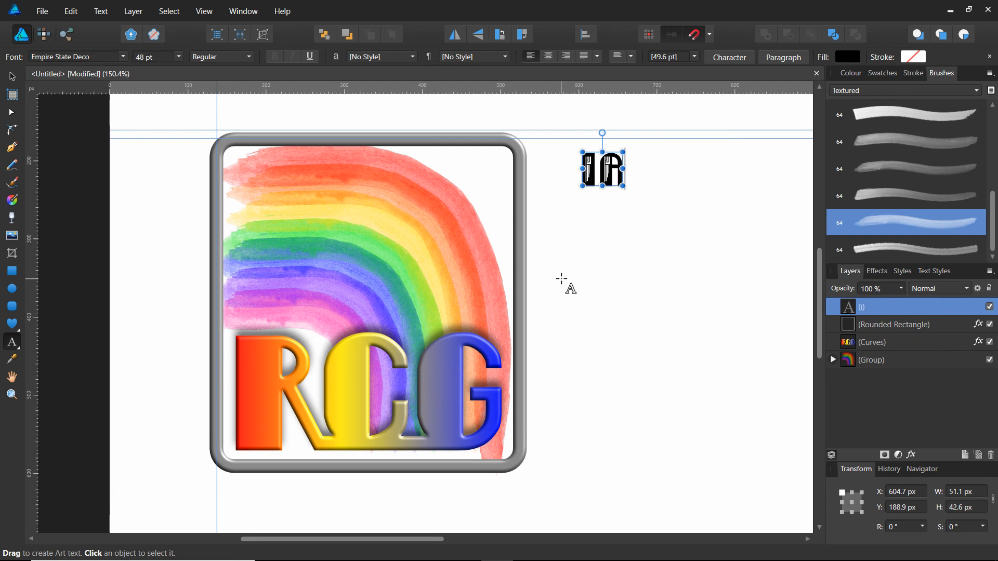
pyautogui.write('j')
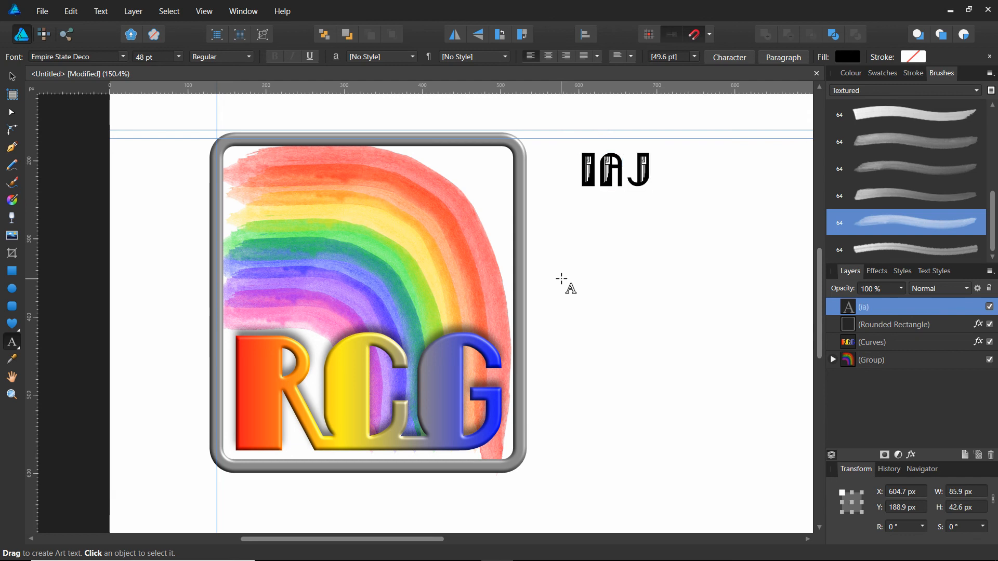
pyautogui.write('ack')
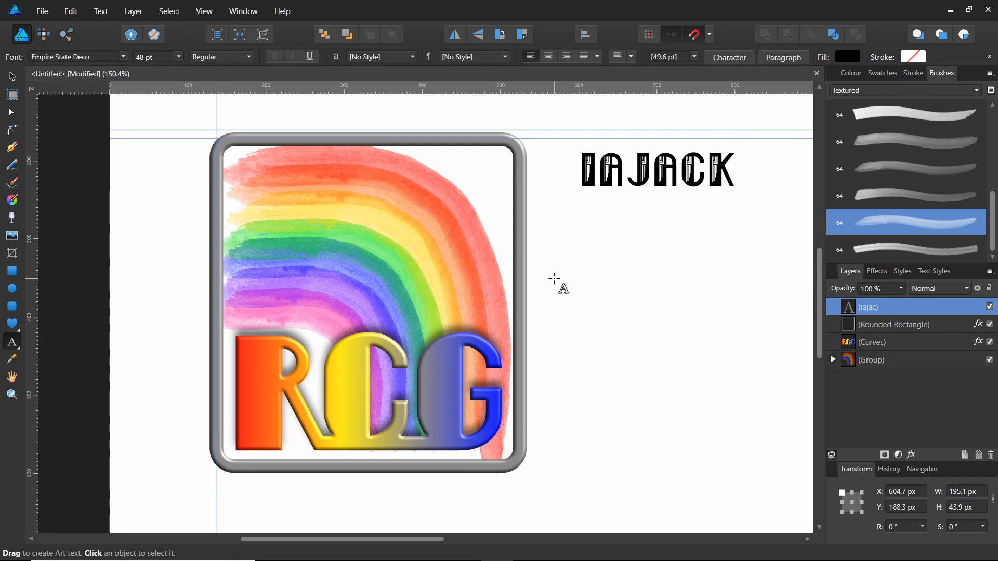
pyautogui.write('x71')
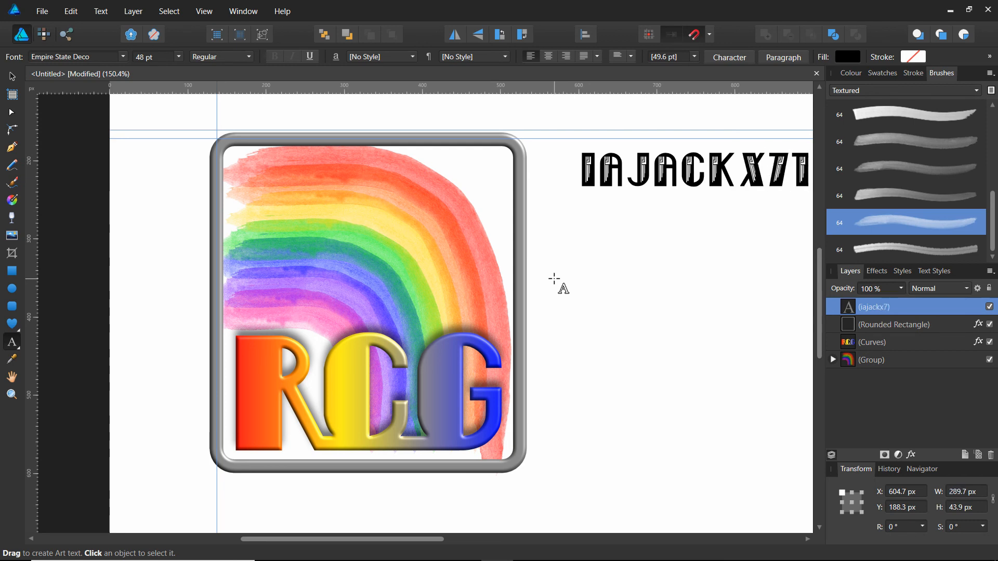
pyautogui.press('Escape')
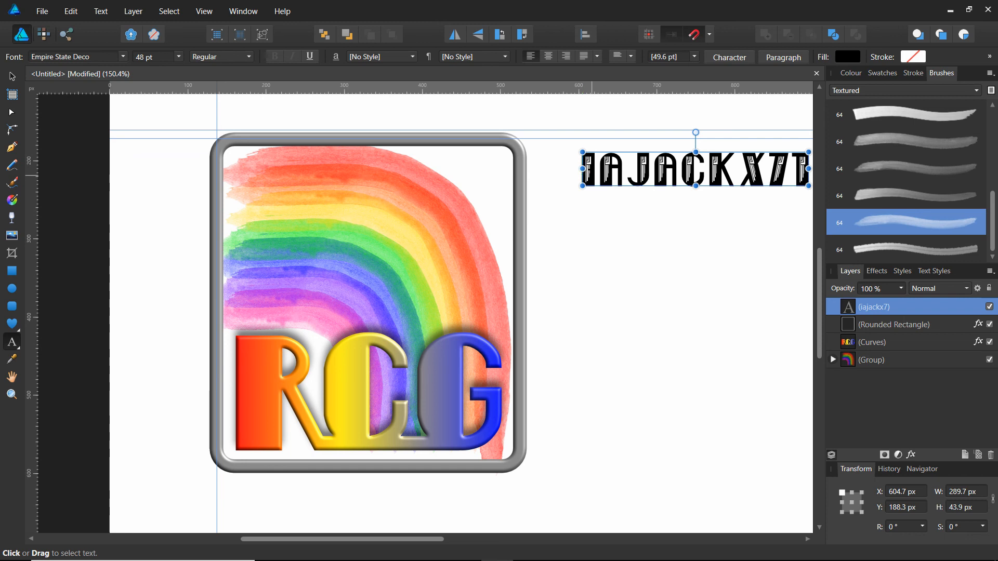
# Change the font of the whole username text to AdLib WGL4 BT and deselect it.
pyautogui.moveTo(580, 169); pyautogui.dragTo(814, 172)
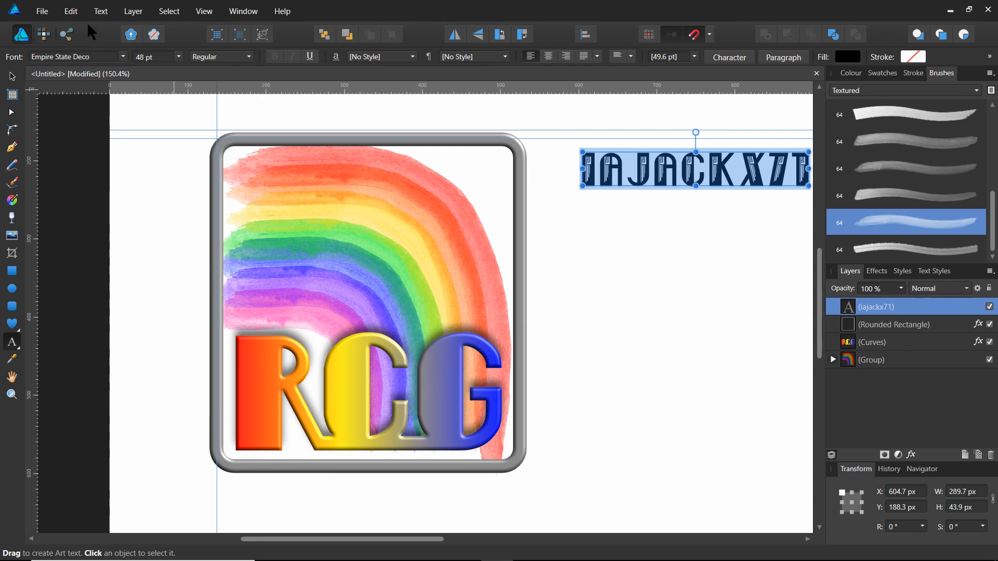
pyautogui.click(68, 56)
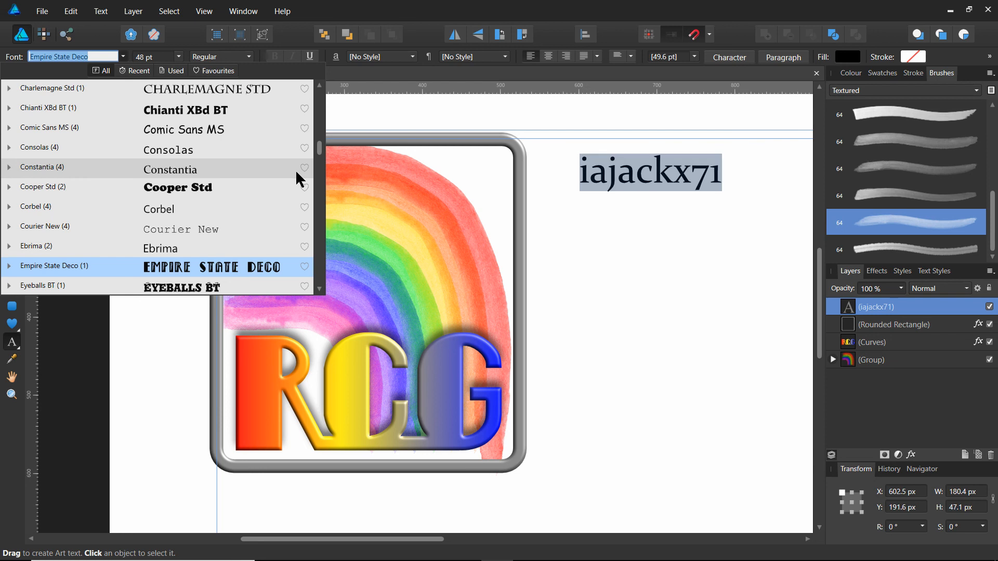
pyautogui.scroll(3, 322, 151)
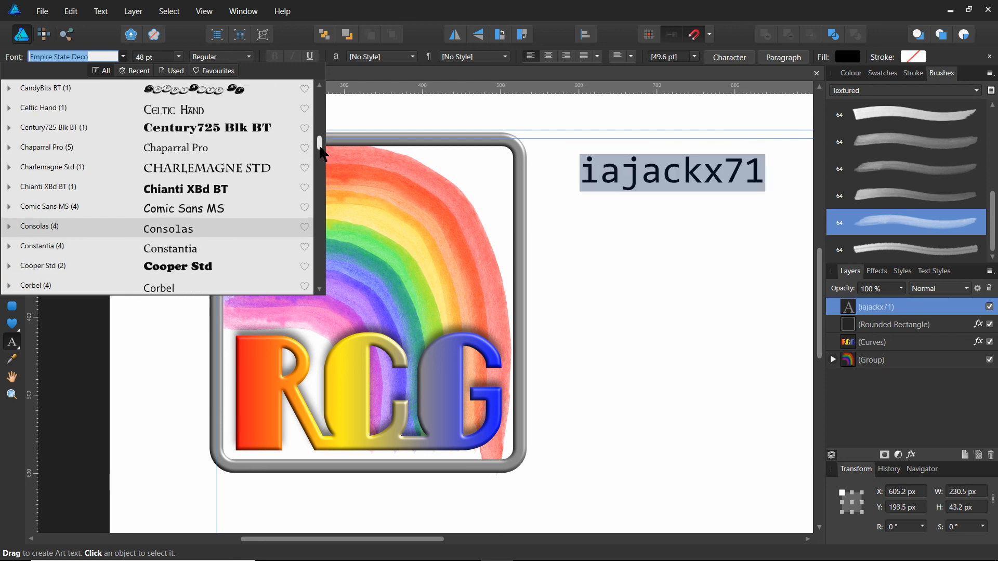
pyautogui.scroll(5, 323, 149)
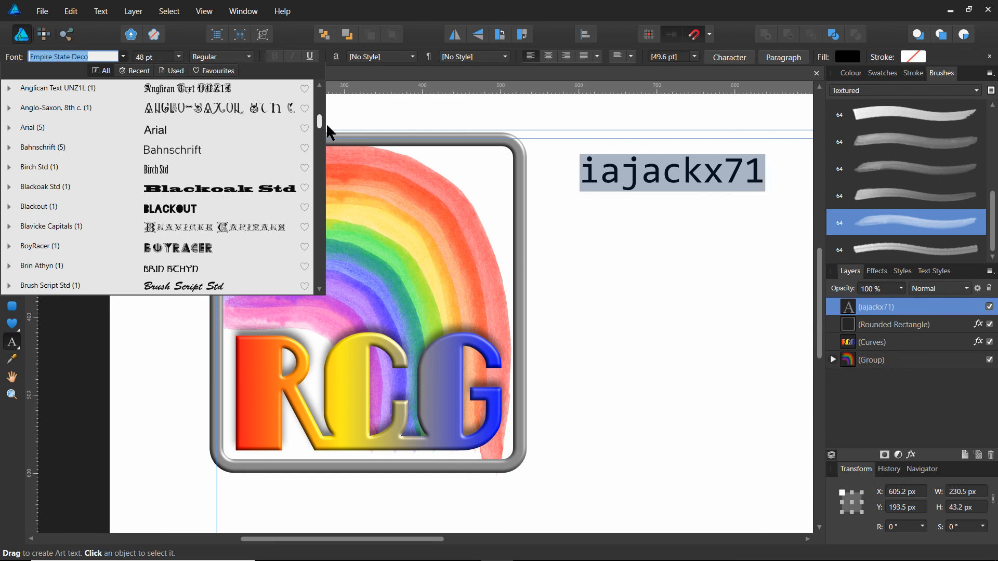
pyautogui.scroll(7, 328, 126)
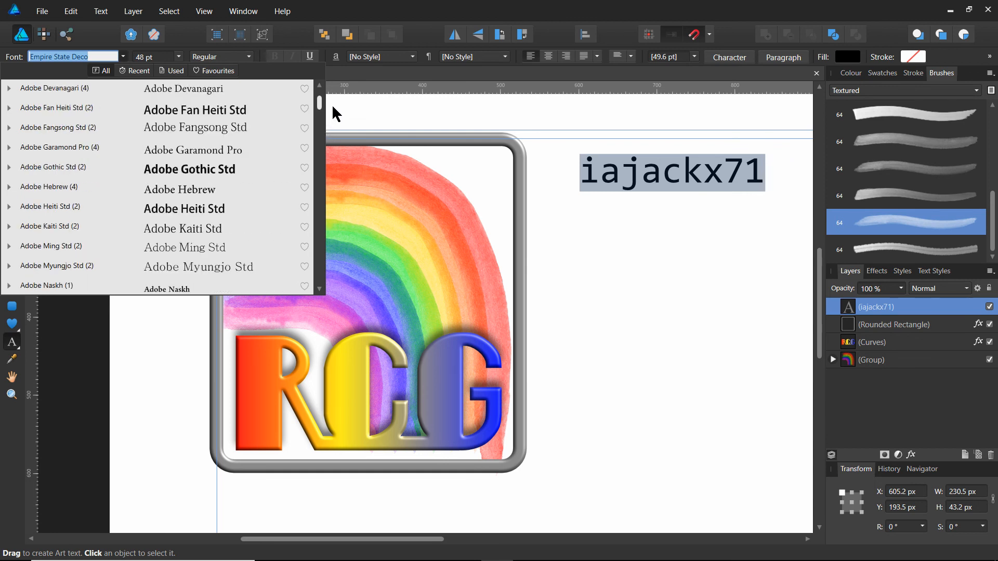
pyautogui.scroll(3, 337, 113)
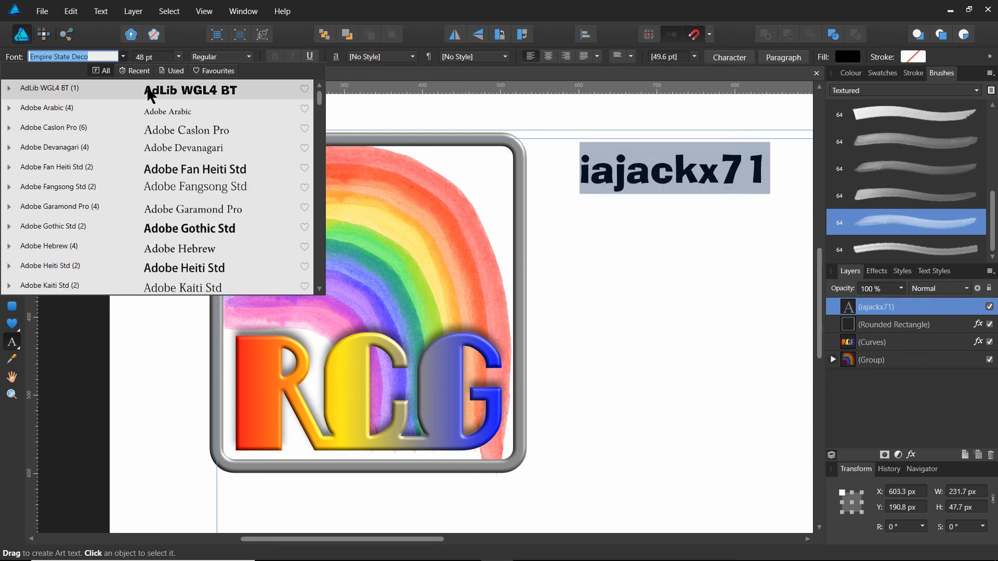
pyautogui.click(155, 89)
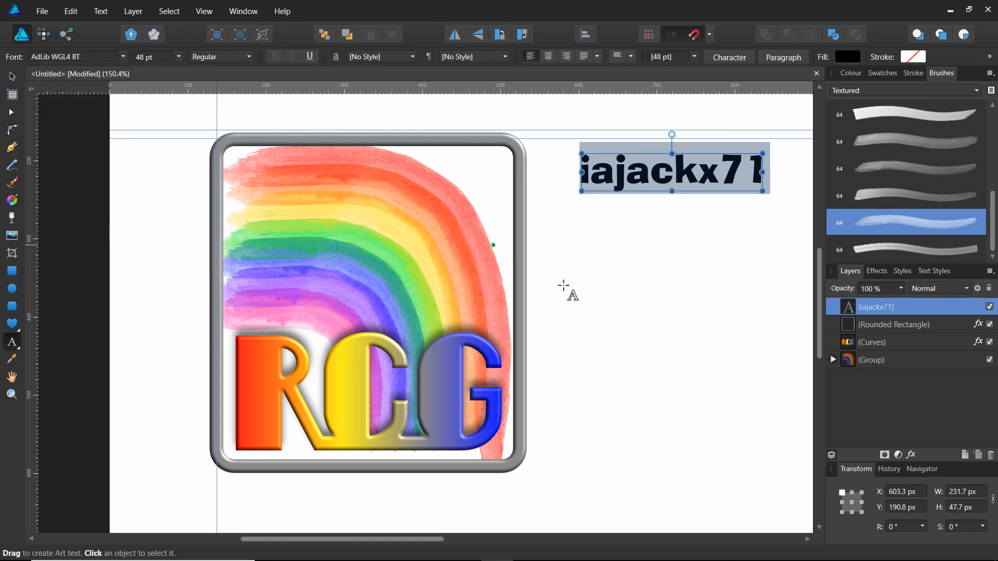
pyautogui.press('Escape')
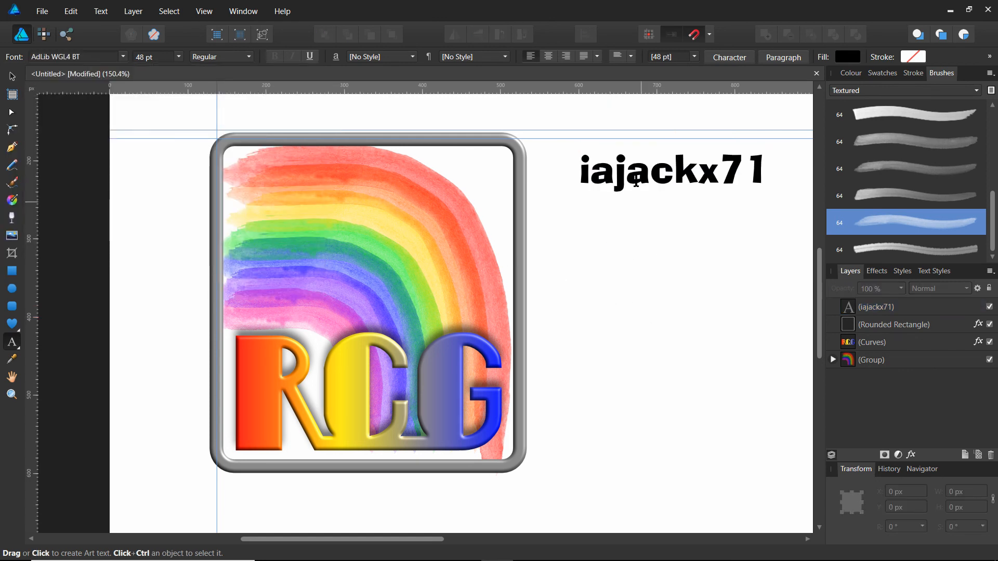
# Fill all the username letters with a mid grey of about 50 lightness and deselect the text.
pyautogui.moveTo(581, 172); pyautogui.dragTo(751, 179)
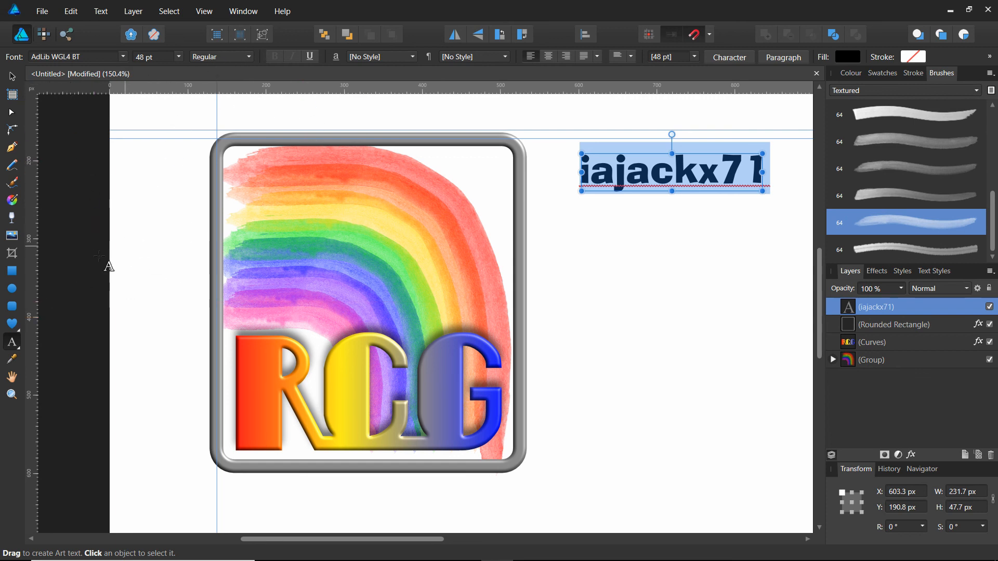
pyautogui.click(847, 55)
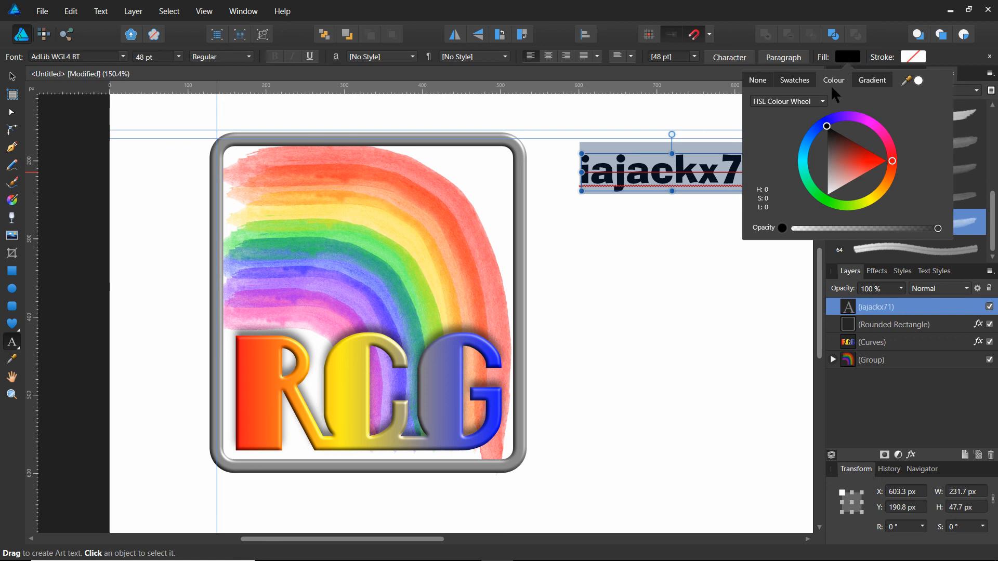
pyautogui.click(828, 161)
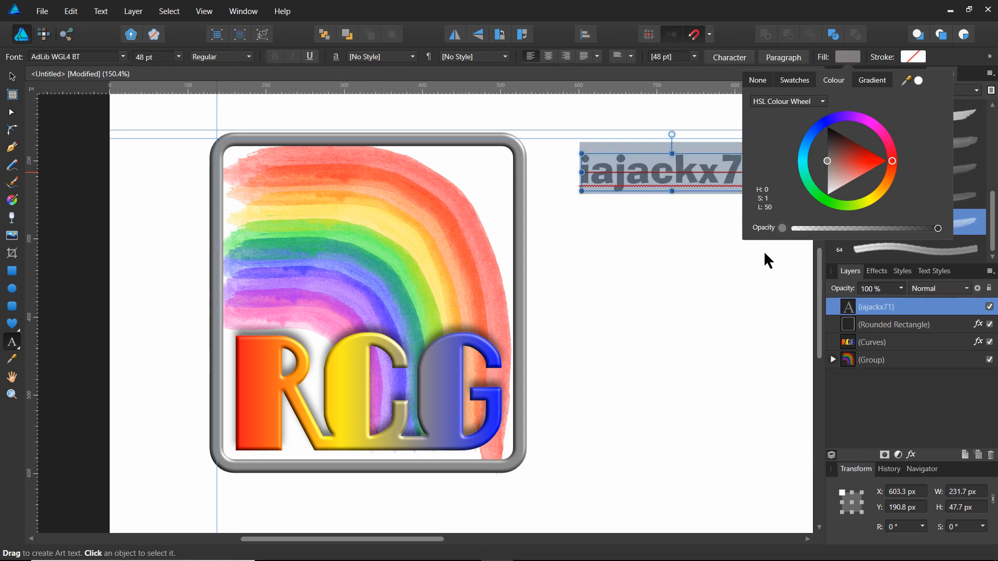
pyautogui.click(669, 244)
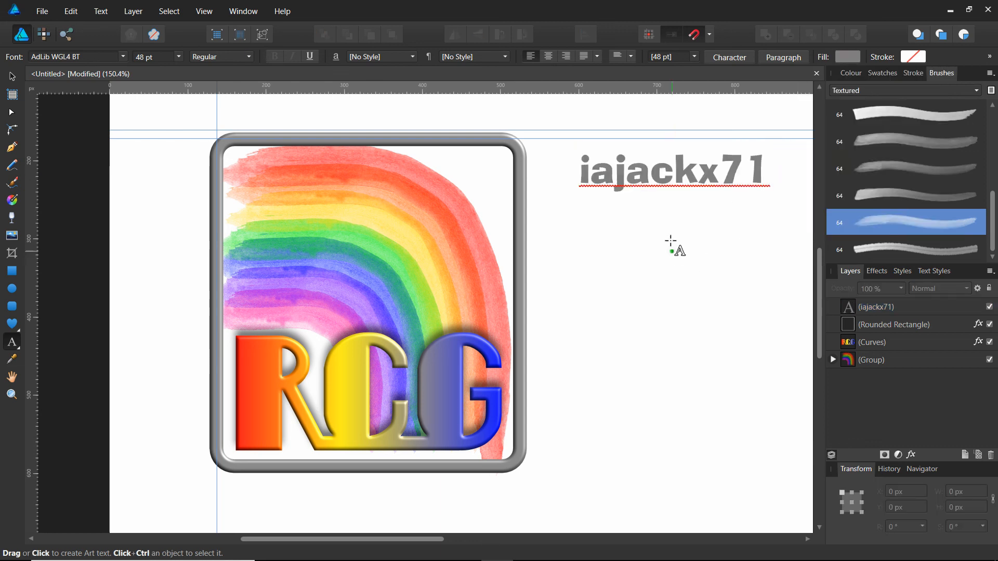
# Apply a 3D layer effect with a 5 px radius to the username text and close the layer effects.
pyautogui.click(580, 173)
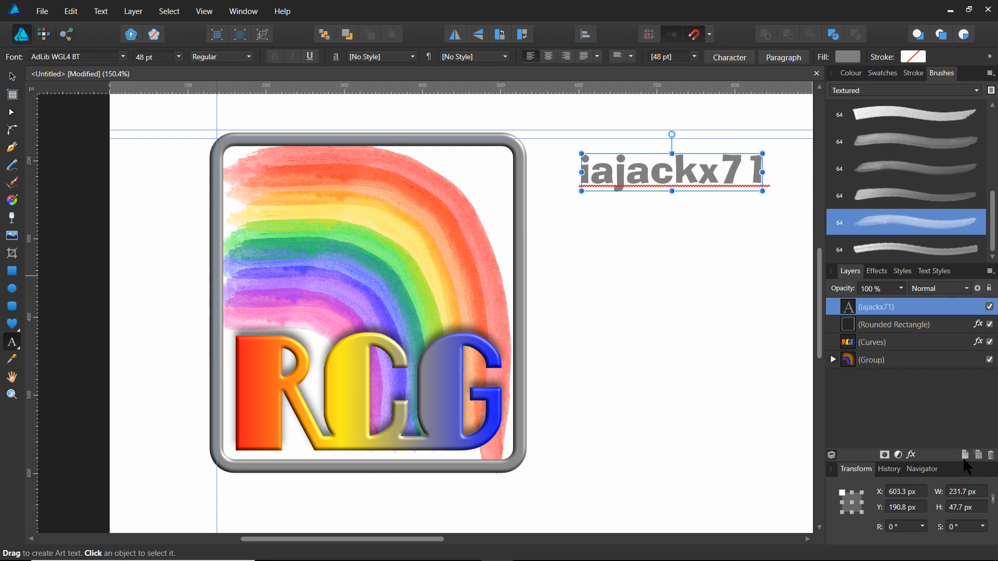
pyautogui.click(911, 455)
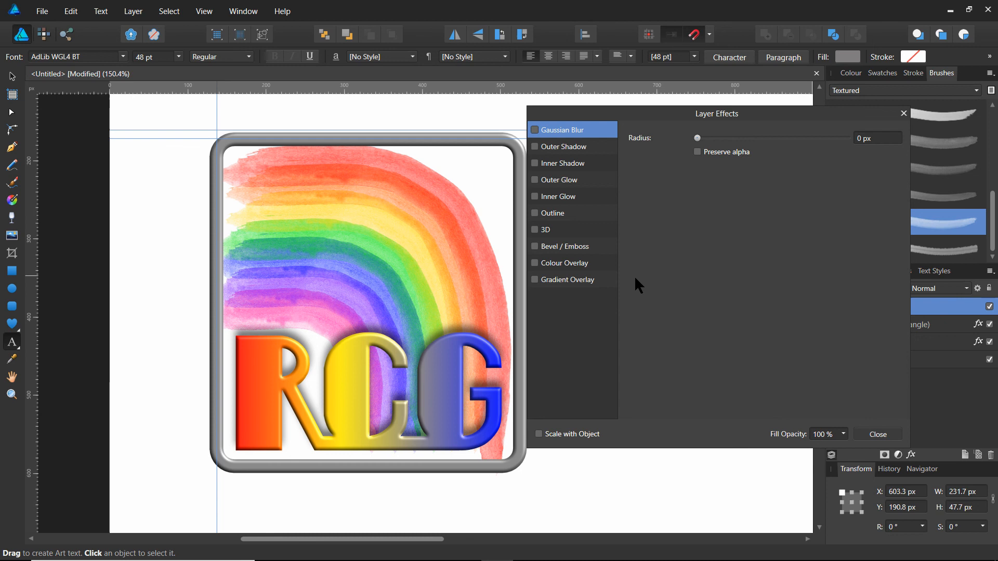
pyautogui.click(534, 230)
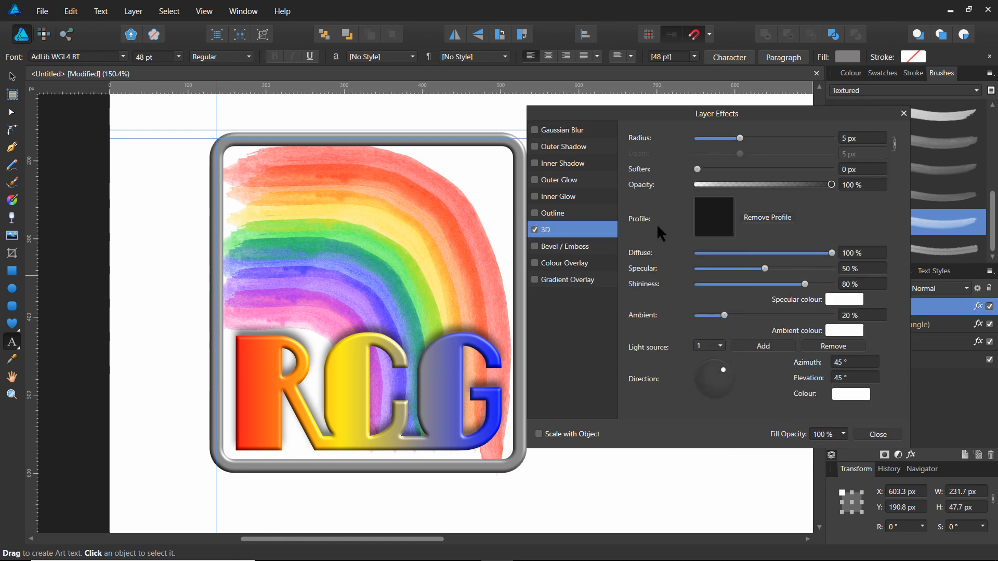
pyautogui.moveTo(782, 113); pyautogui.dragTo(397, 114)
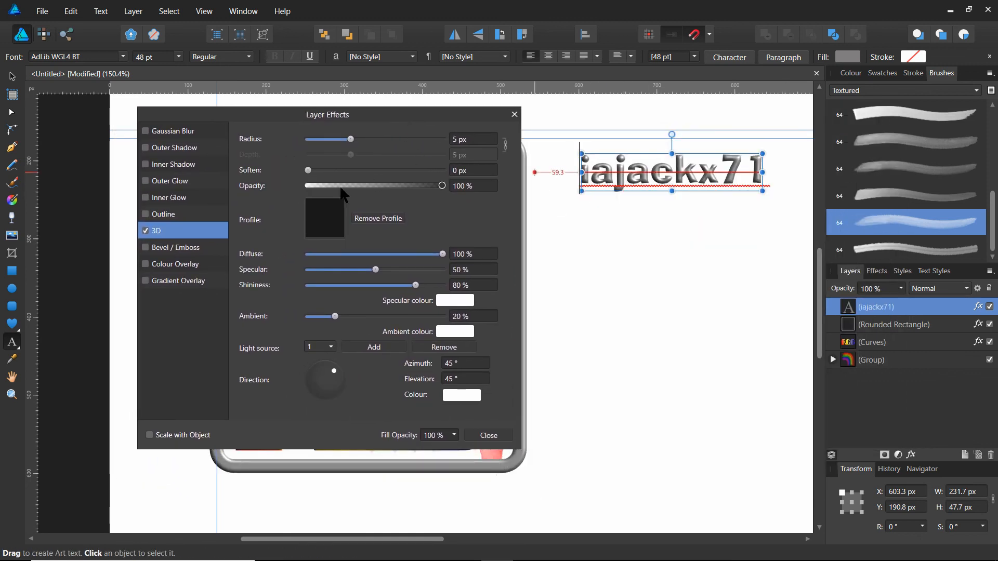
pyautogui.click(489, 435)
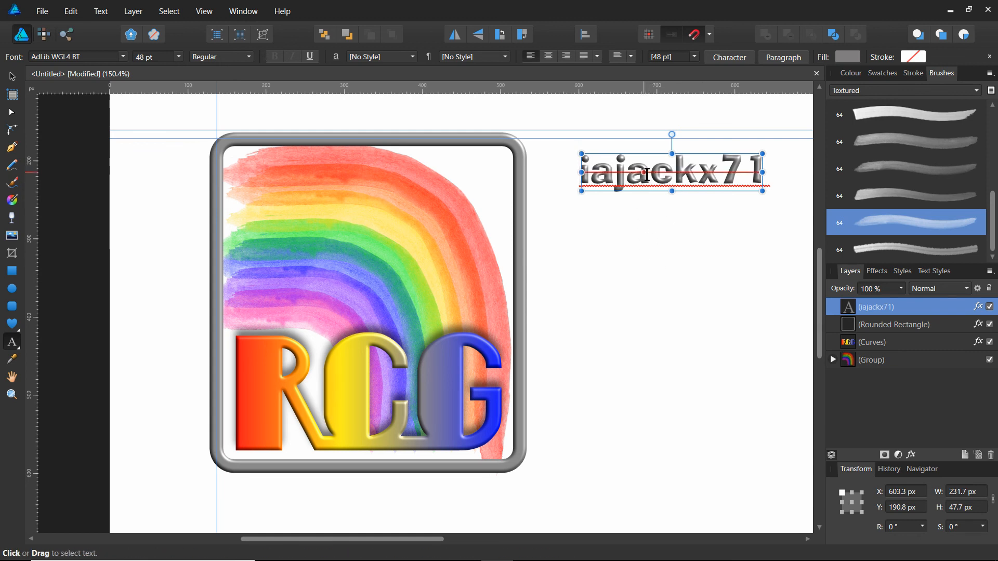
# Move the username text slightly down and left on the blank canvas, to about X 578.7 px, Y 256 px.
pyautogui.click(12, 78)
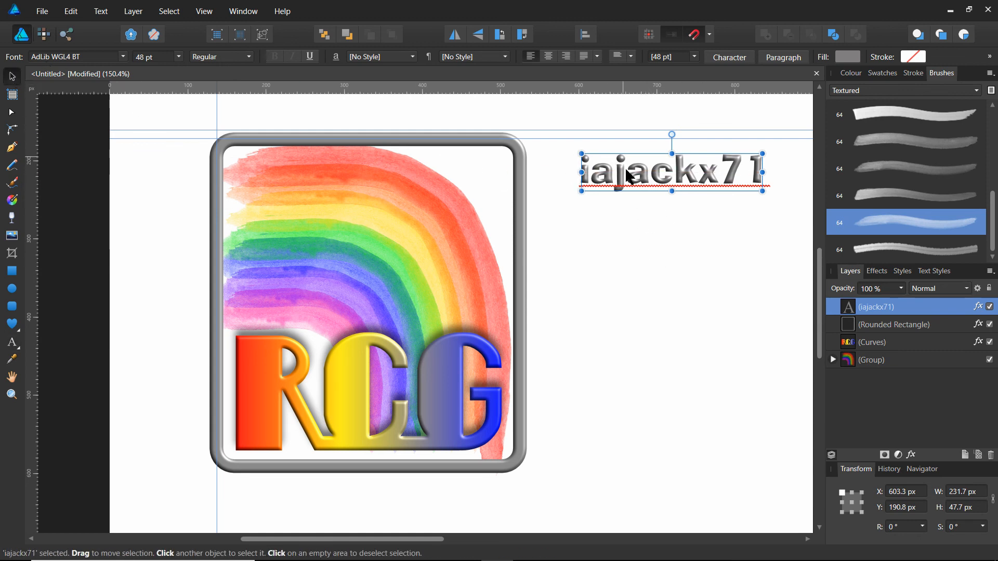
pyautogui.moveTo(641, 178); pyautogui.dragTo(622, 227)
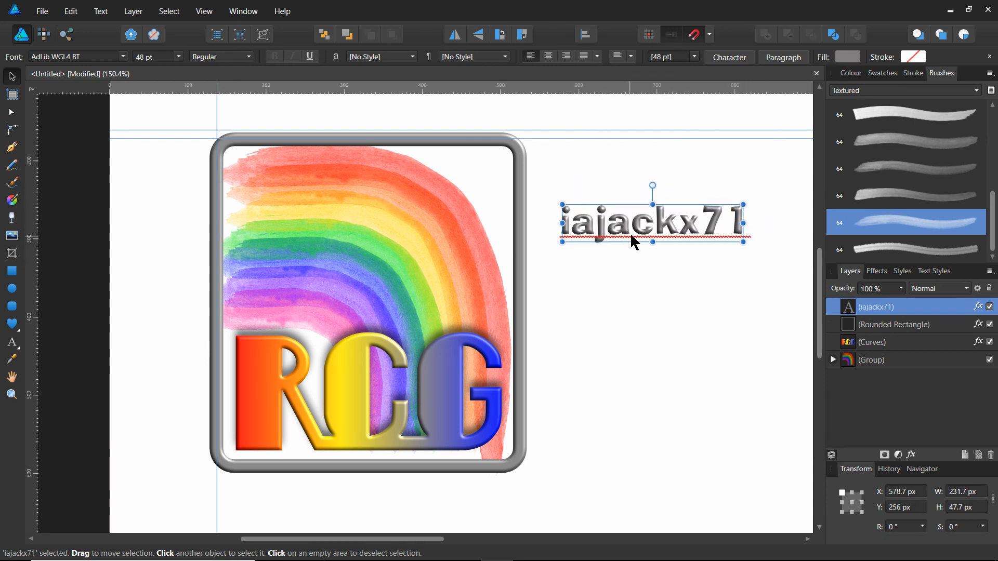
pyautogui.doubleClick(941, 308)
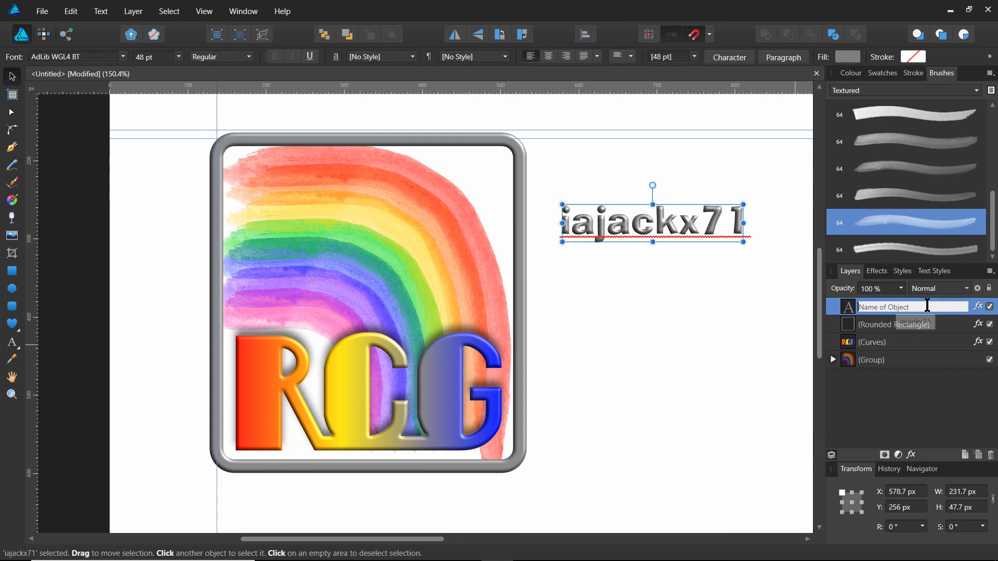
pyautogui.click(850, 307)
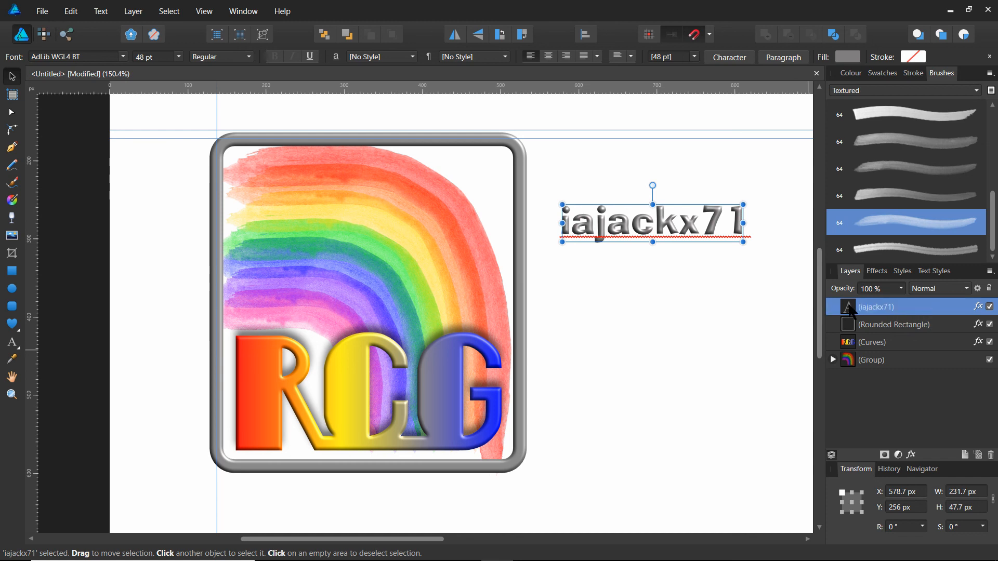
# Add an outer shadow to the username text with 76% opacity, 5.3 px radius, 4.5 px offset, 4% intensity and a 270° angle.
pyautogui.click(978, 307)
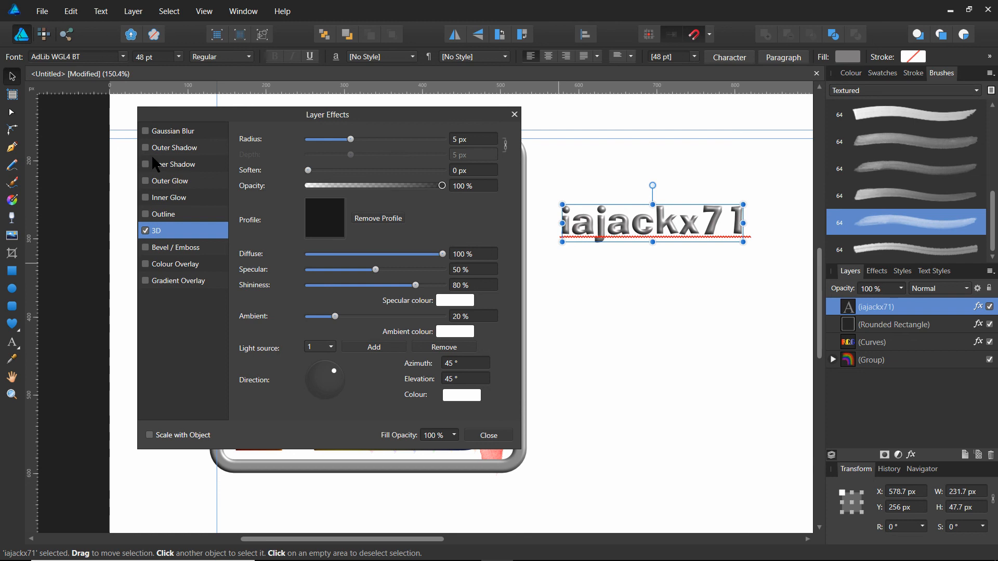
pyautogui.click(172, 149)
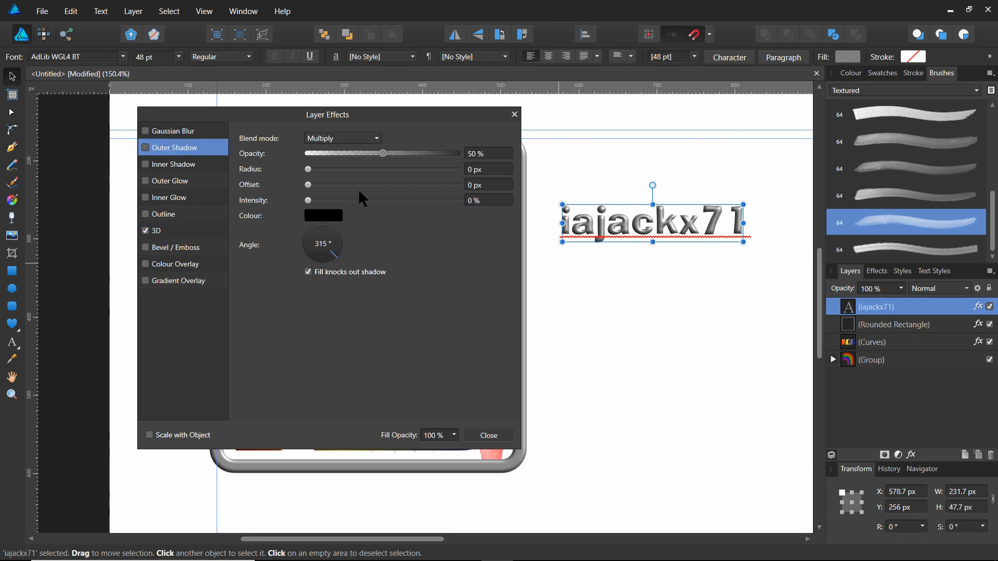
pyautogui.click(145, 148)
pyautogui.moveTo(307, 200); pyautogui.dragTo(353, 188)
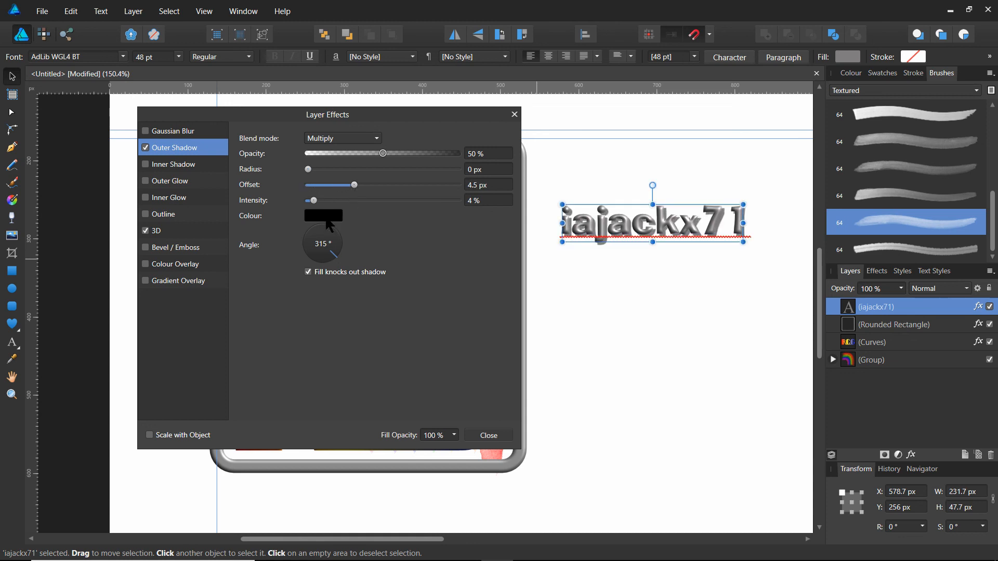
pyautogui.moveTo(332, 256)
pyautogui.mouseDown()
pyautogui.moveTo(315, 263)
pyautogui.moveTo(323, 265)
pyautogui.mouseUp()
pyautogui.moveTo(308, 169); pyautogui.dragTo(421, 155)
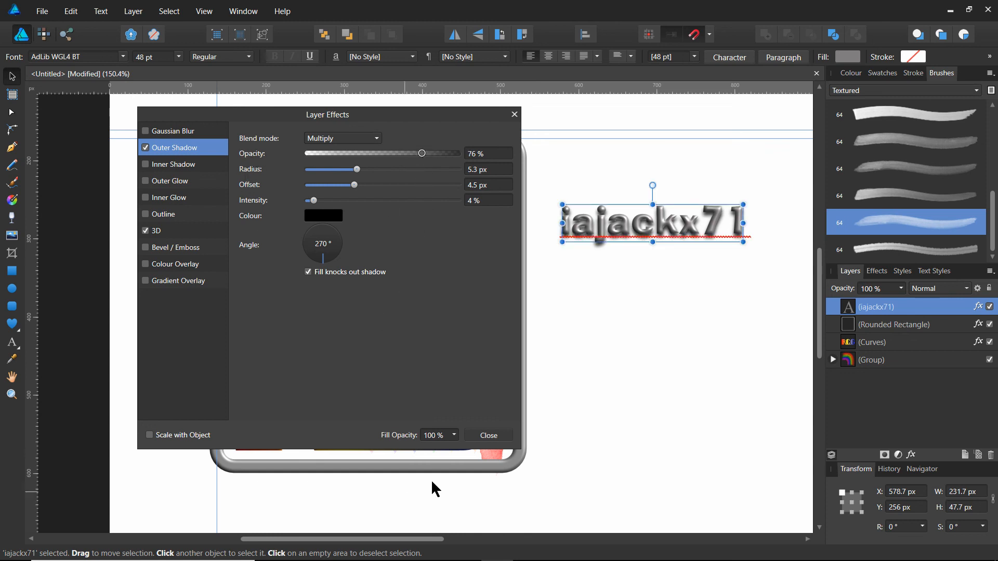
pyautogui.click(492, 435)
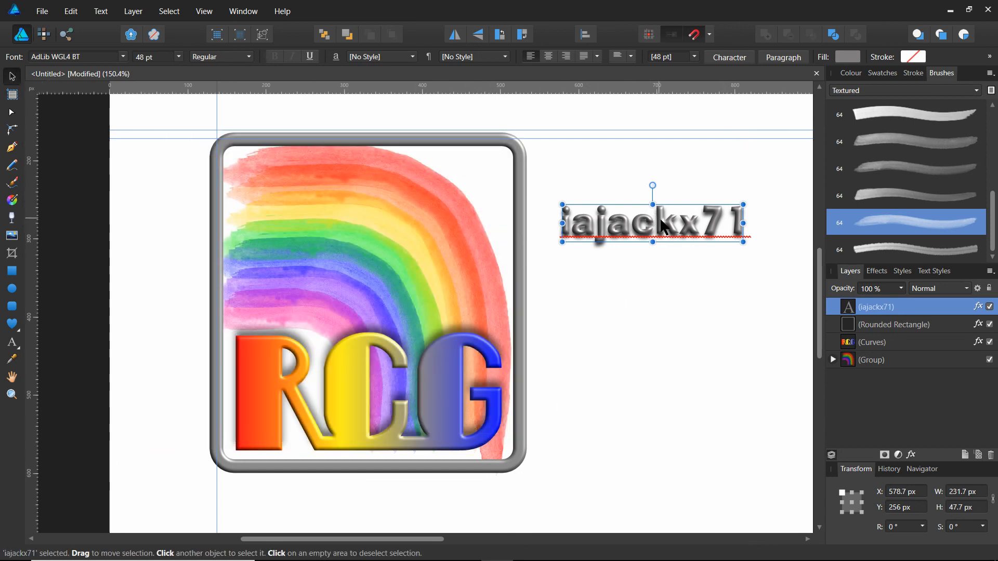
# Place the username text inside the frame's upper edge, stretch it to the RCG monogram's 340 px width, and deselect it.
pyautogui.moveTo(663, 227); pyautogui.dragTo(375, 175)
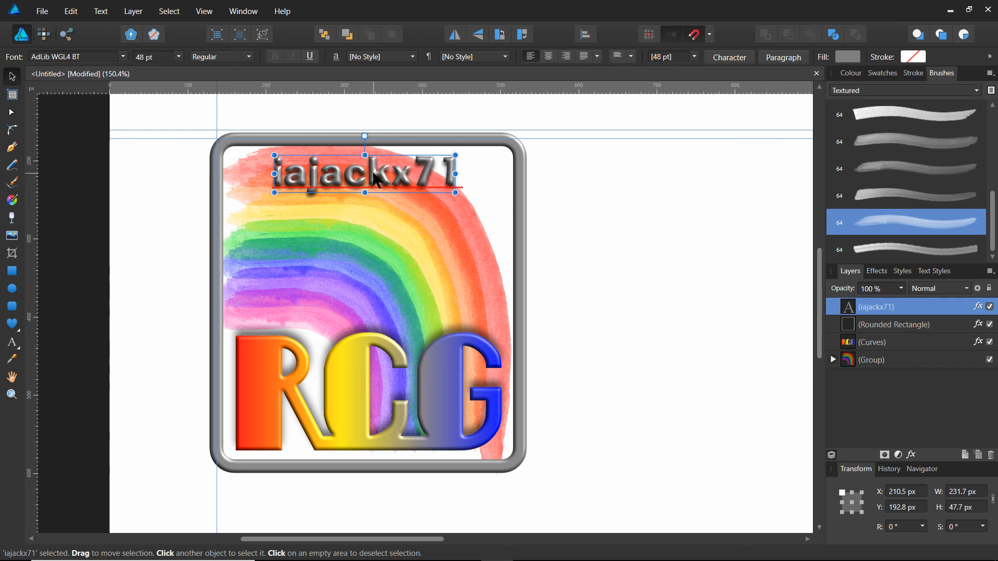
pyautogui.moveTo(275, 173); pyautogui.dragTo(234, 170)
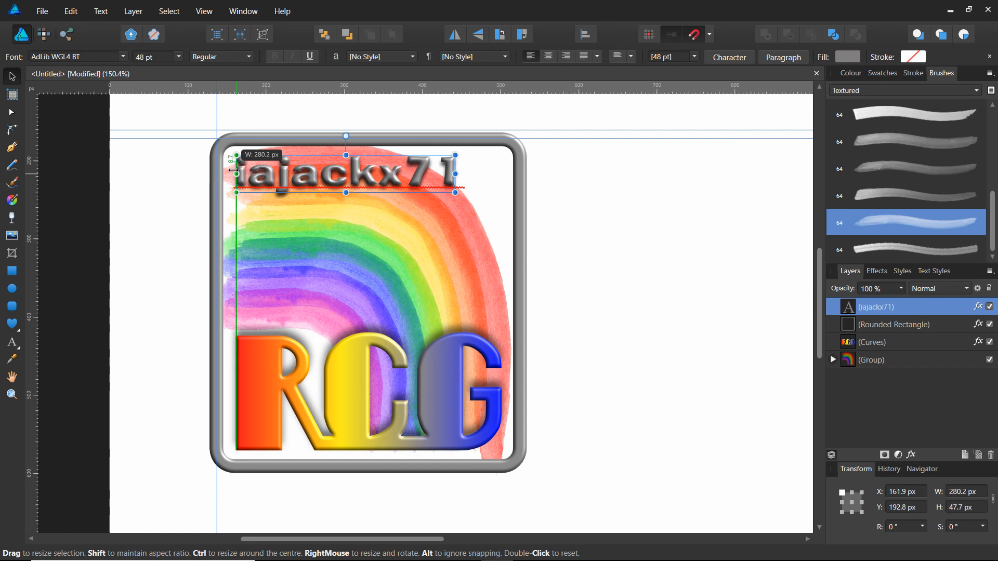
pyautogui.moveTo(457, 174); pyautogui.dragTo(503, 175)
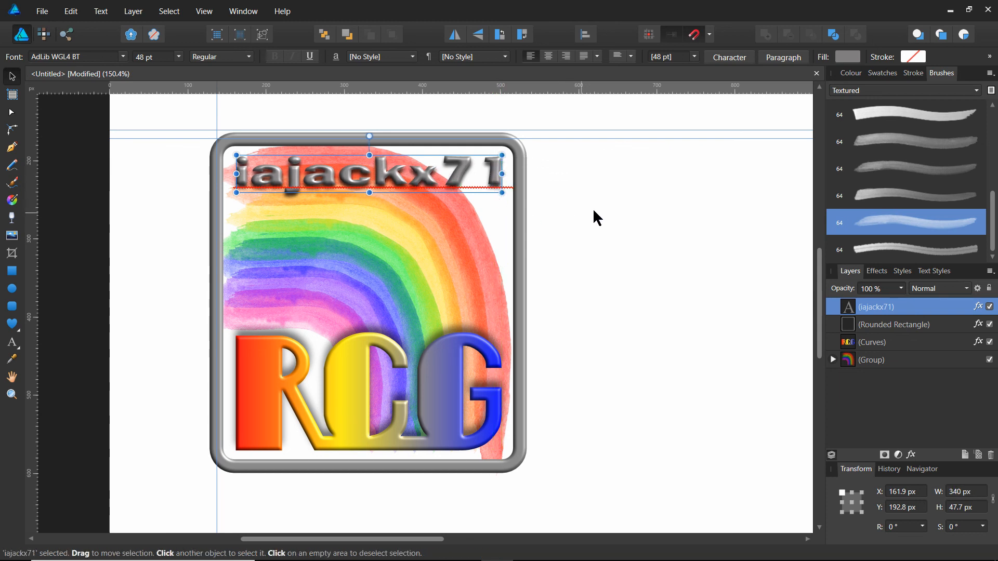
pyautogui.click(578, 221)
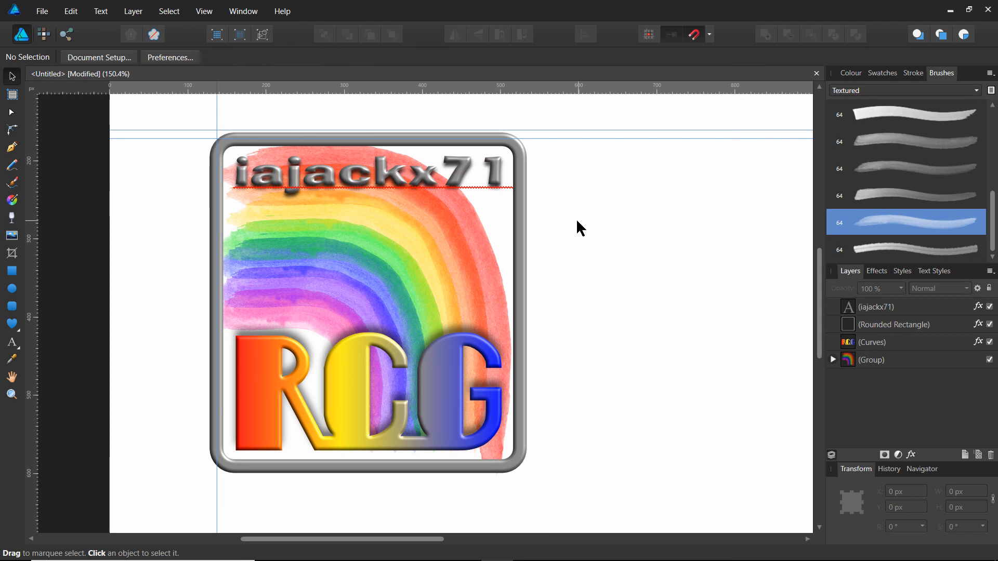